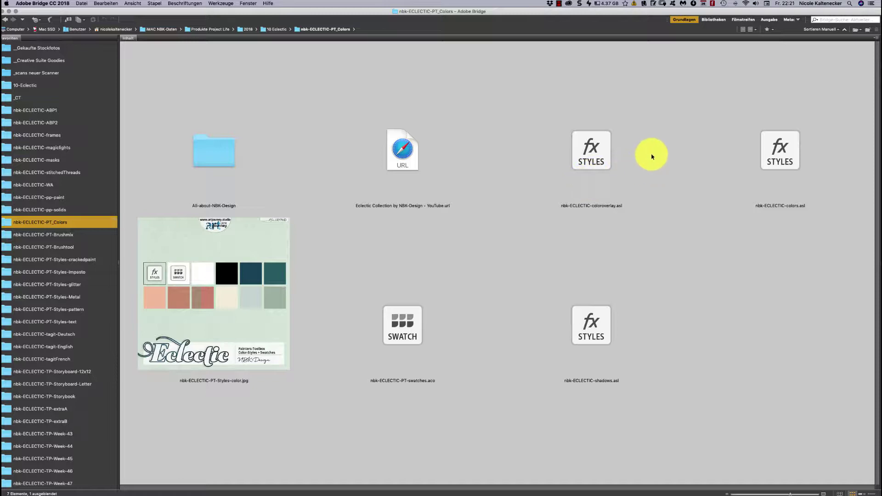
- Load the coloroverlay, colors and shadows style files from the nbk-ECLECTIC-PT_Colors folder into Photoshop, leaving out the swatch file
left_click(602, 143)
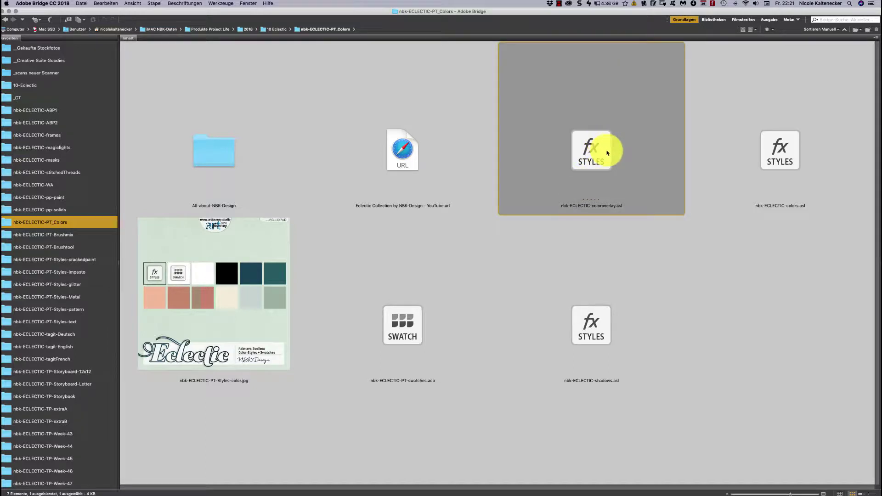
left_click(797, 161, "super")
left_click(412, 332, "super")
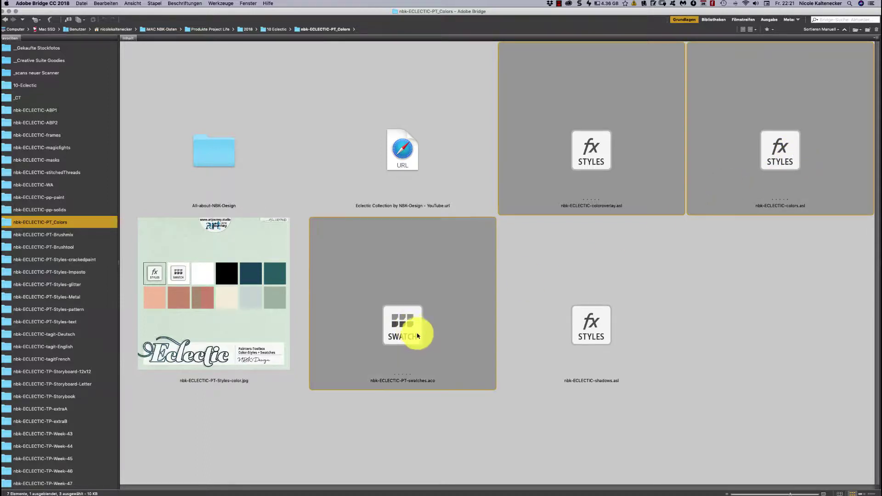
left_click(596, 337, "super")
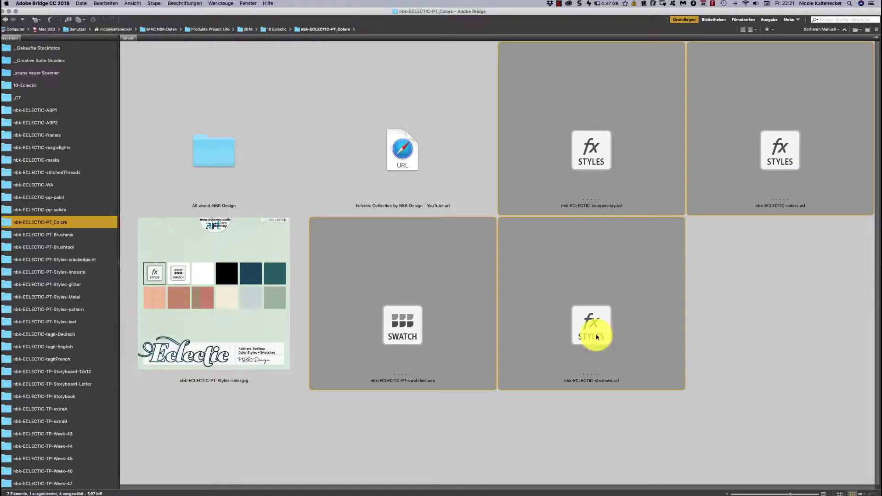
left_click(398, 336, "super")
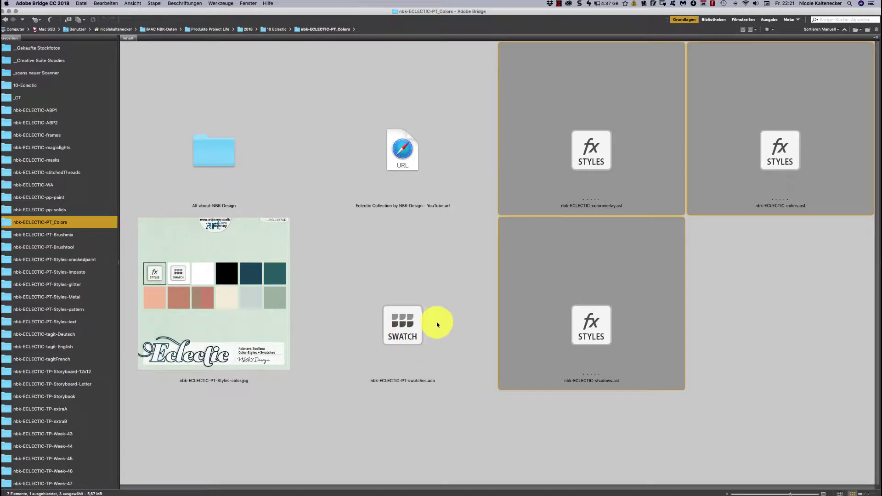
double_click(608, 324)
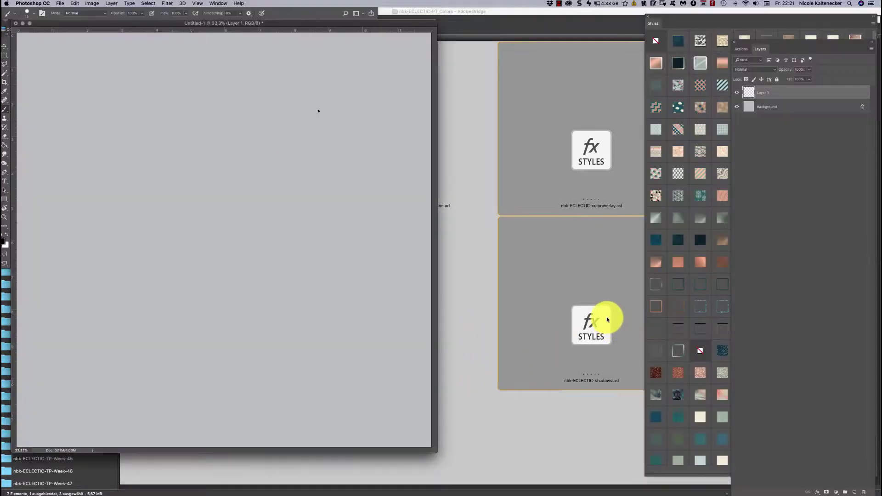
- Show the Swatches panel and place it beside the document window
left_click(215, 4)
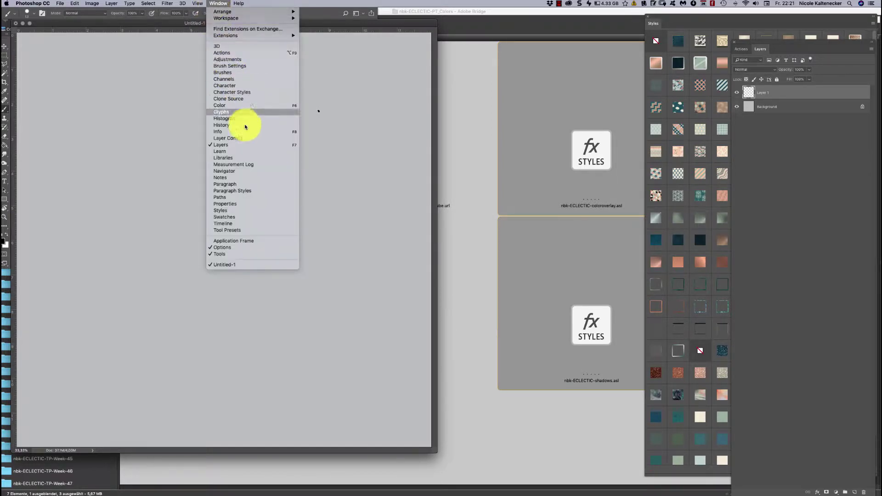
left_click(271, 217)
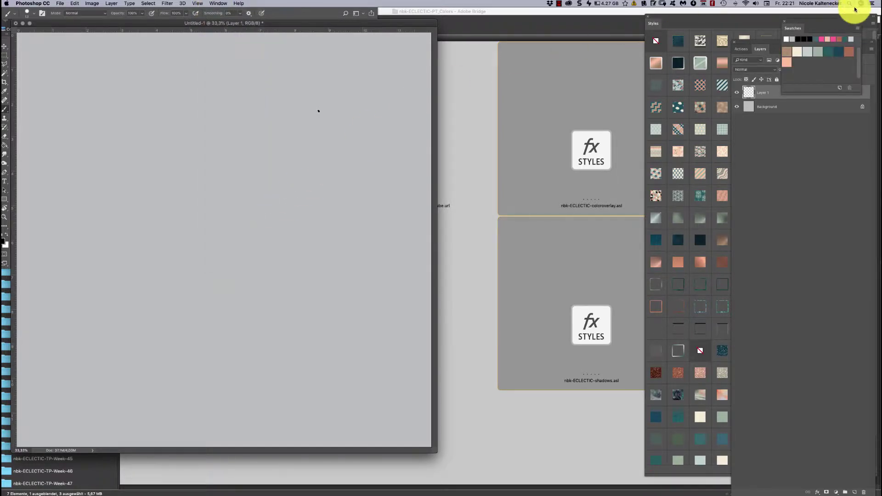
left_click_drag(822, 25, 565, 36)
- Enlarge the Styles panel and the document window, arrange them side by side, and bring the Layers panel to the front
left_click_drag(694, 16, 705, 16)
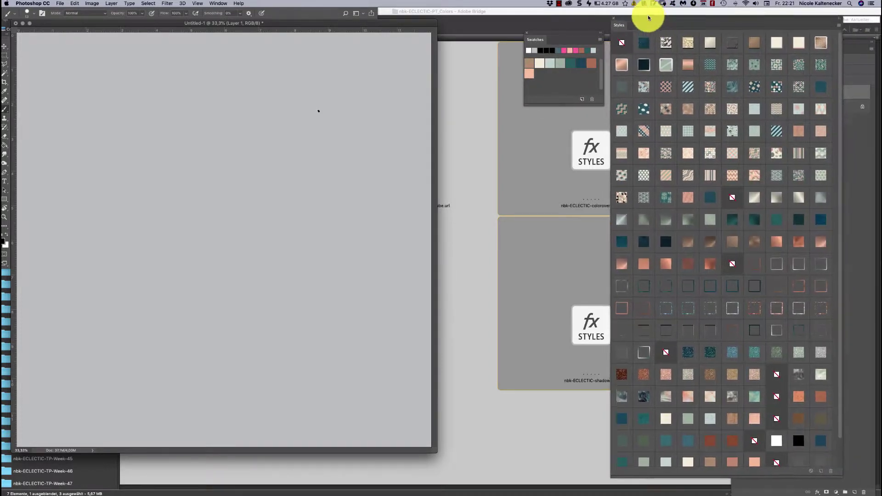
left_click_drag(870, 485, 860, 486)
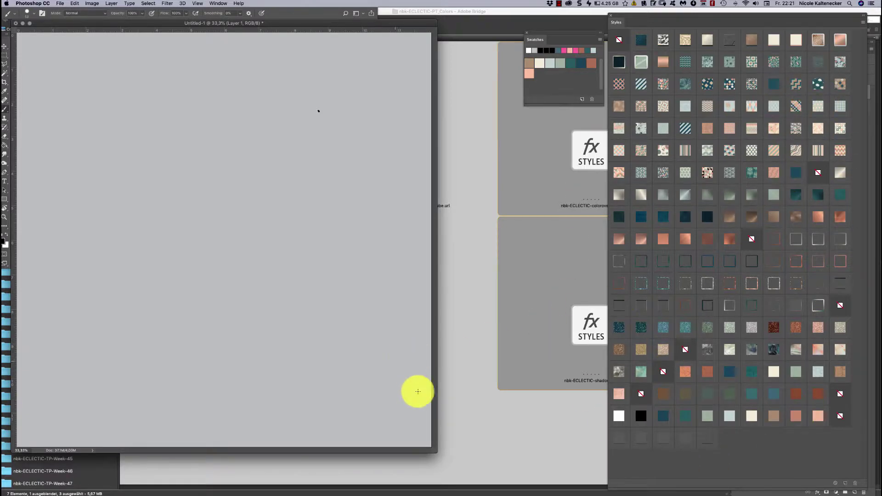
left_click_drag(434, 448, 556, 492)
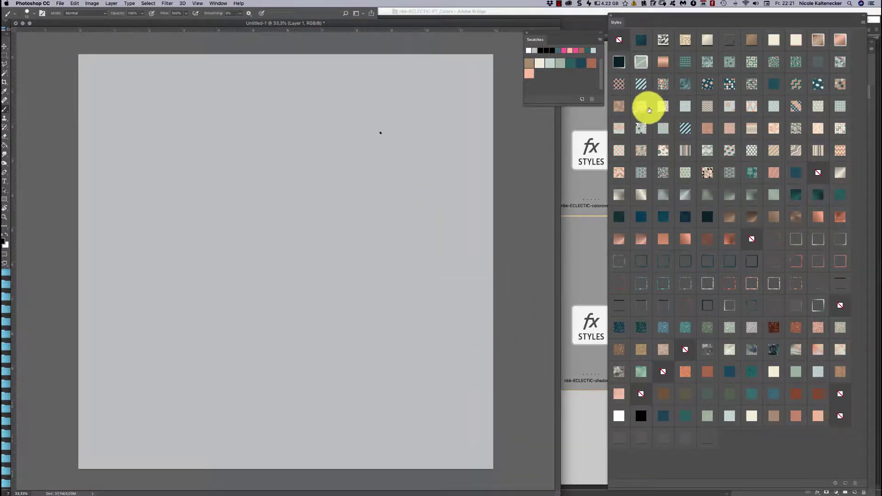
left_click_drag(792, 18, 760, 6)
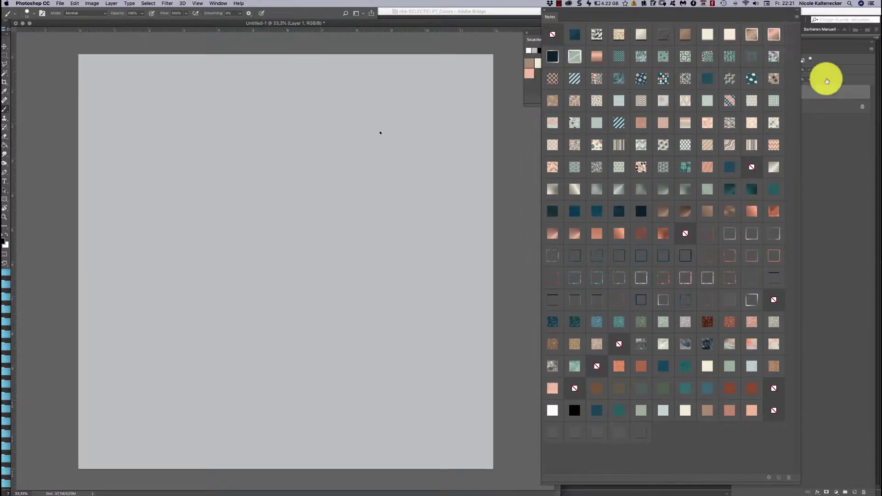
left_click(805, 91)
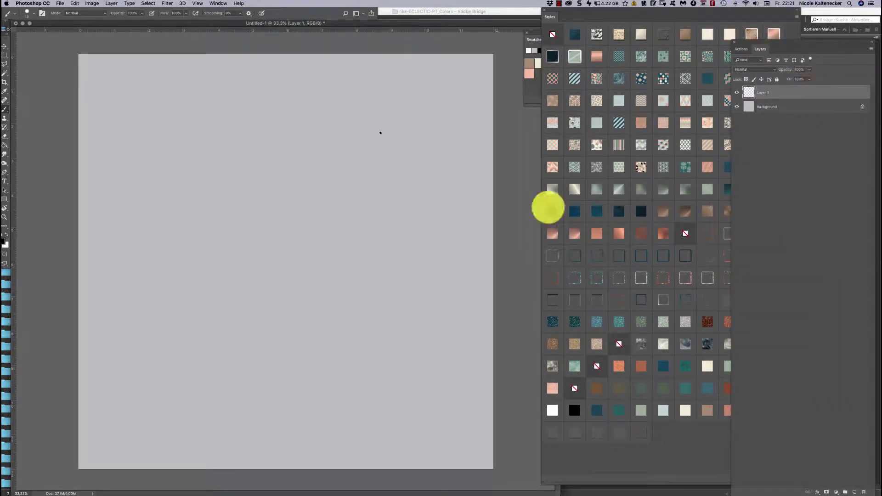
- Fill the Background layer with white, and select and clear the entire contents of Layer 1
right_click(190, 194)
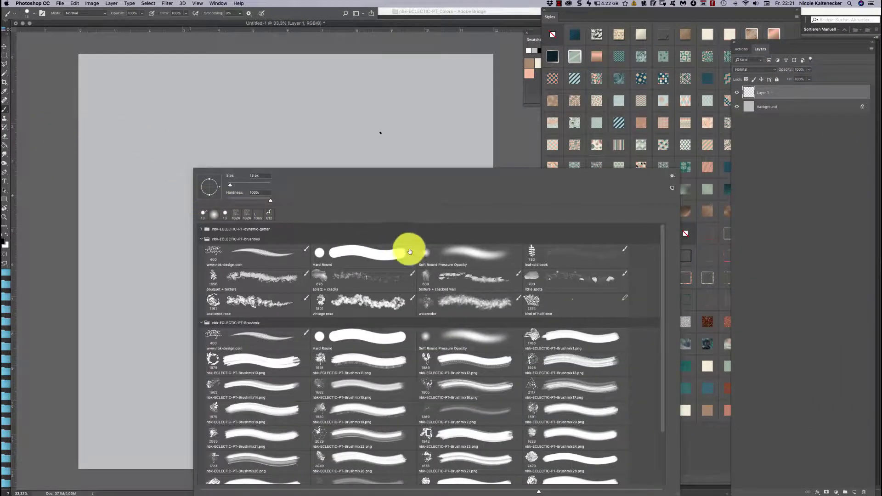
left_click(416, 137)
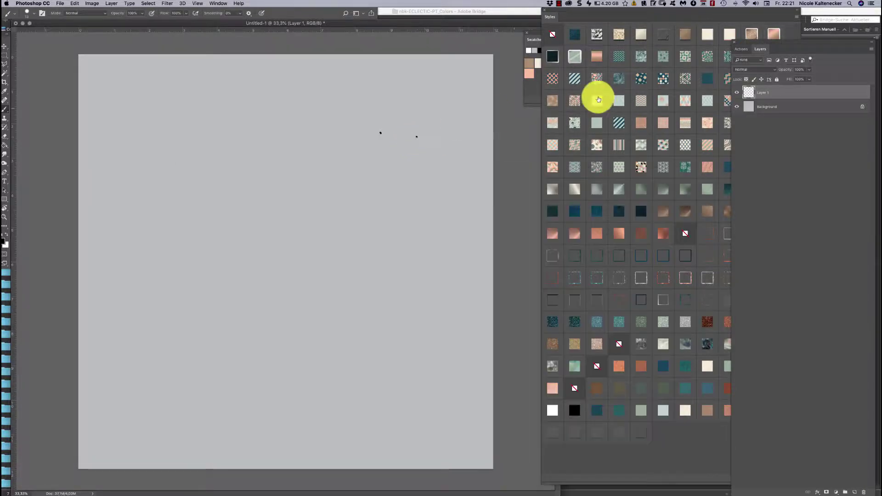
left_click(823, 106)
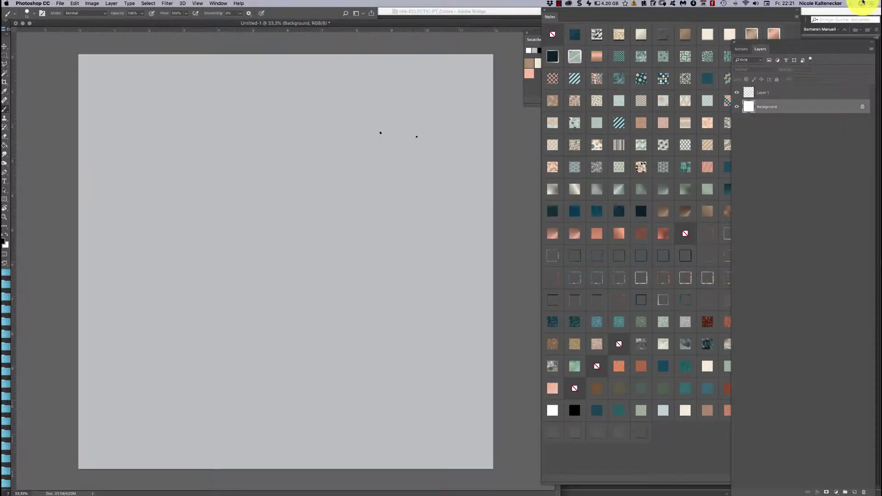
key("super+BackSpace")
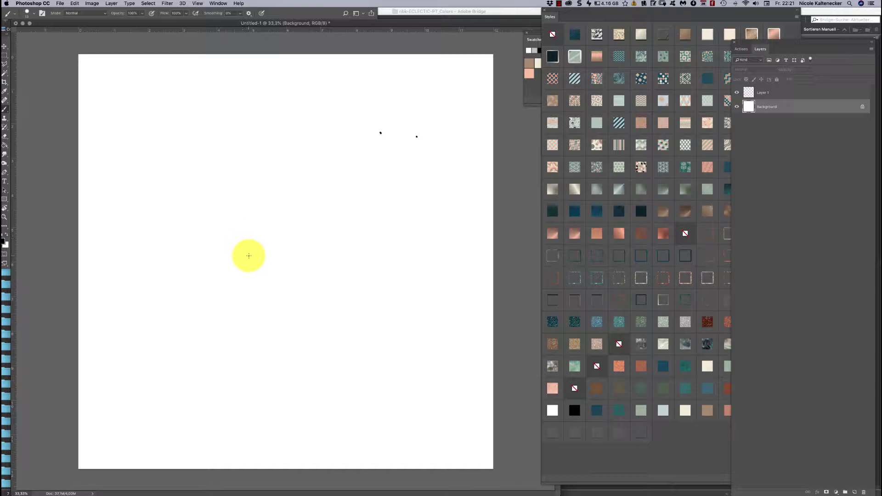
left_click(787, 92)
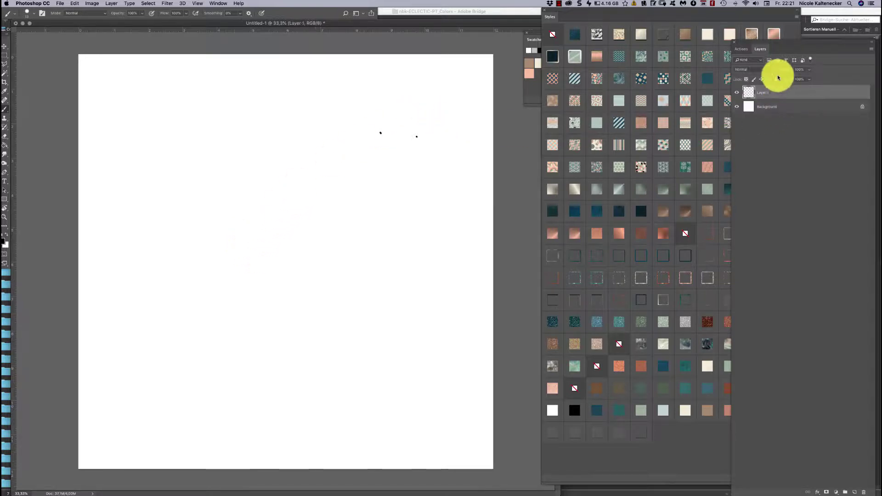
key("super+a")
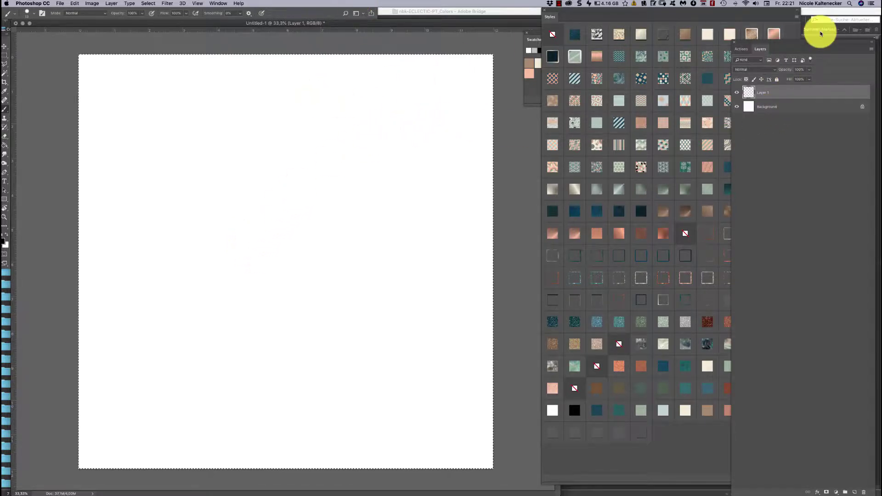
- Paint overlapping black roses across the middle of Layer 1 with the vintage rose brush
right_click(268, 192)
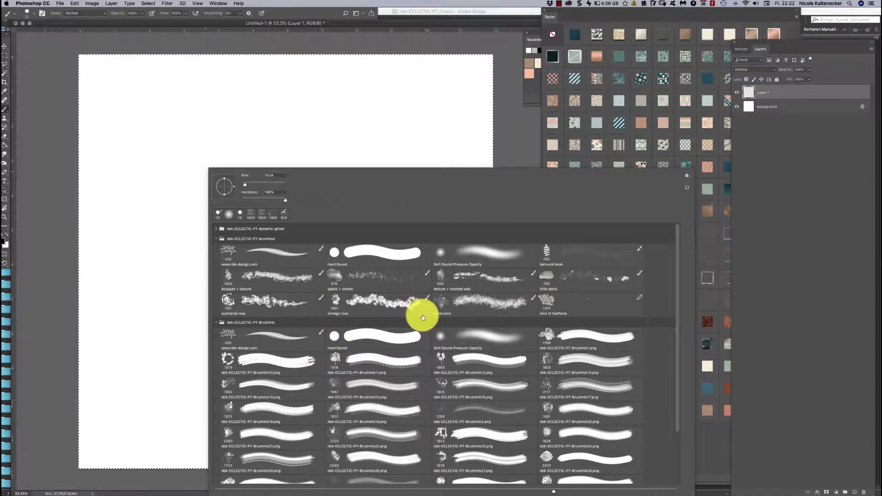
left_click(394, 306)
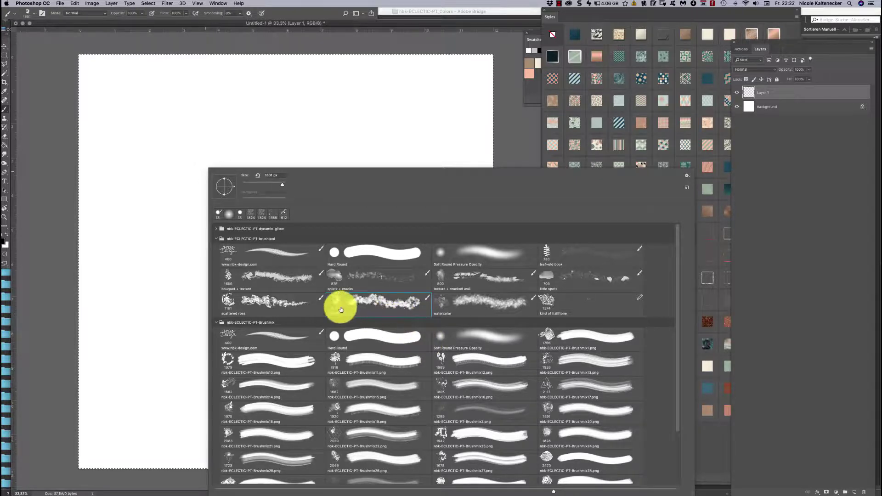
double_click(387, 305)
mouse_move(391, 214)
left_mouse_down()
mouse_move(379, 234)
mouse_move(386, 274)
mouse_move(399, 275)
mouse_move(416, 232)
mouse_move(161, 239)
mouse_move(69, 276)
left_mouse_up()
left_click_drag(2, 235, 2, 236)
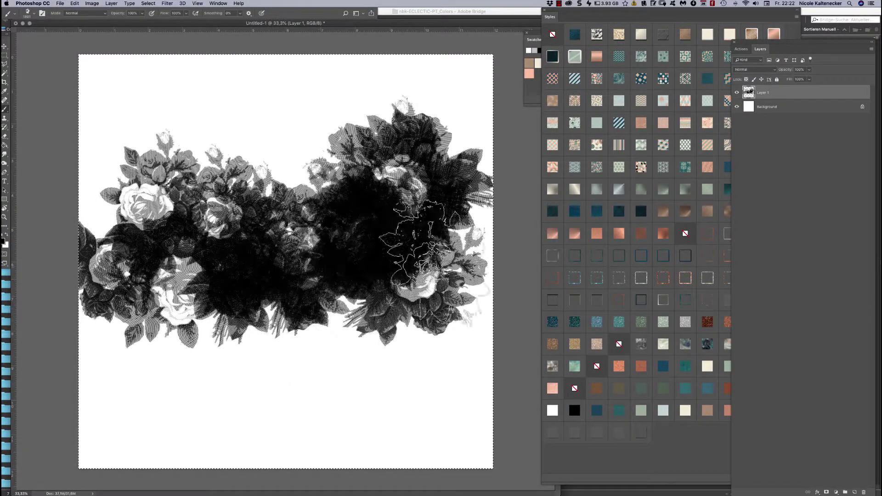
left_click(386, 262)
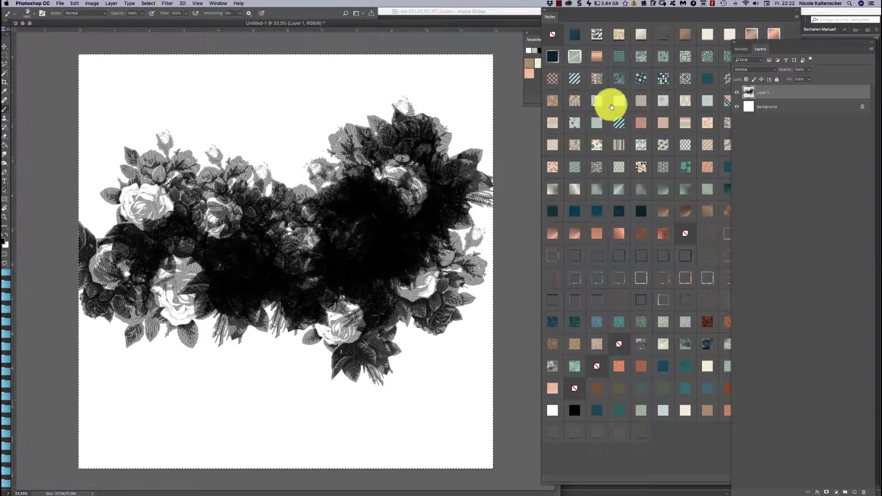
left_click_drag(276, 252, 356, 211)
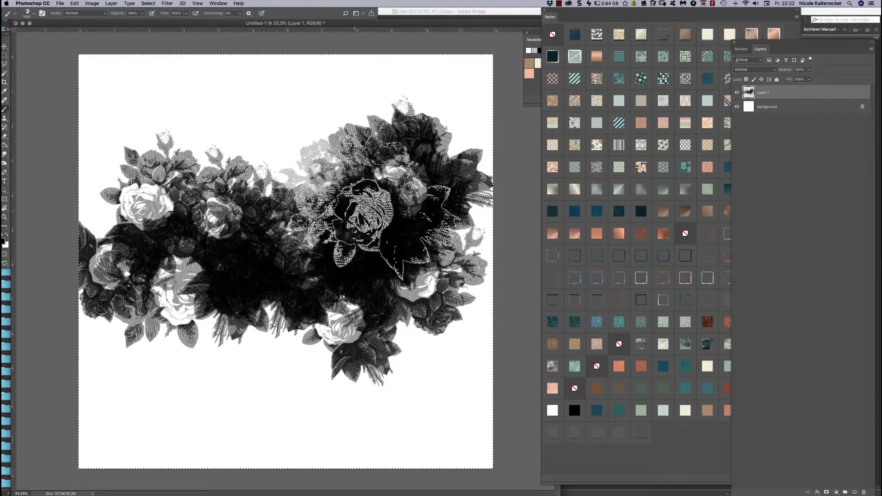
left_click(273, 294)
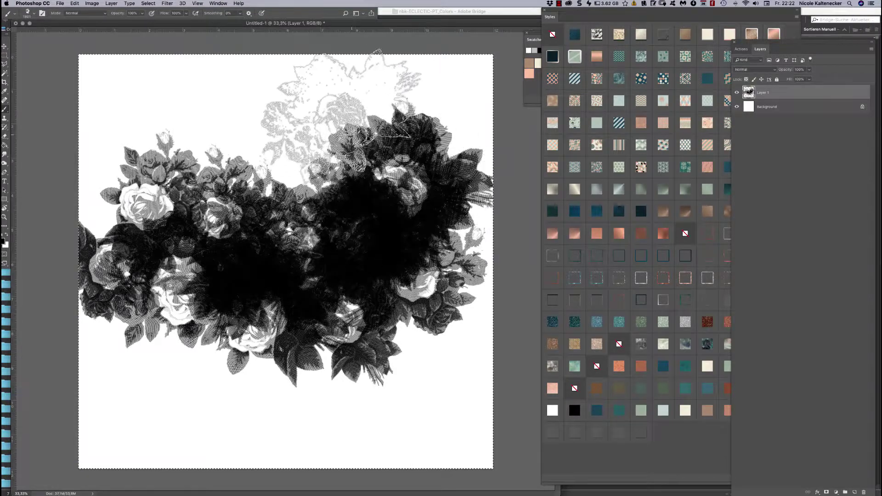
left_click(384, 209)
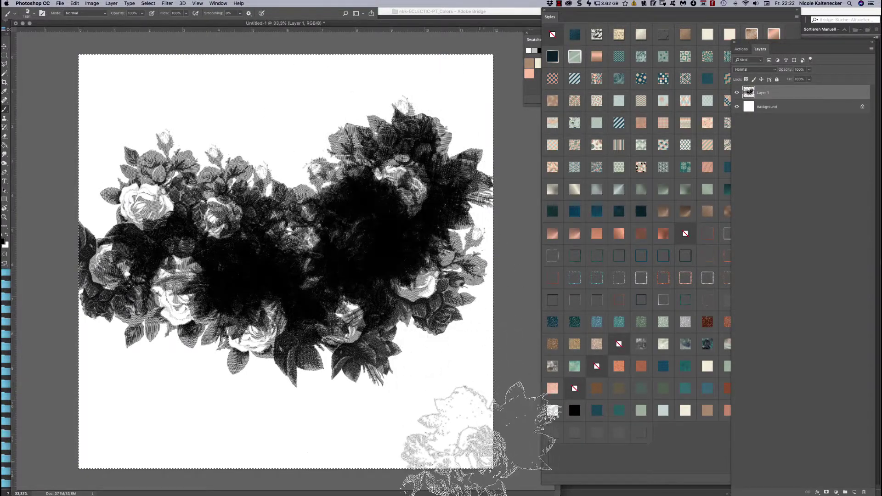
- Paint watercolor splatters over and around the roses on Layer 1 with the watercolor brush
right_click(380, 250)
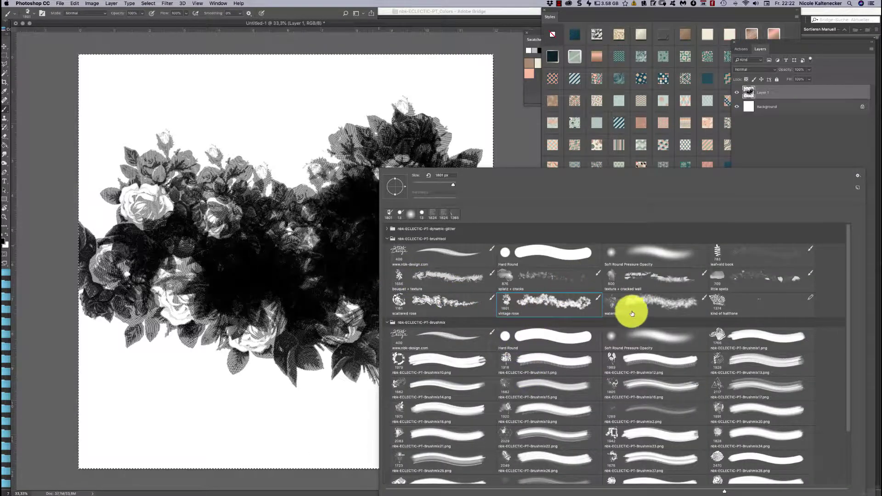
double_click(616, 304)
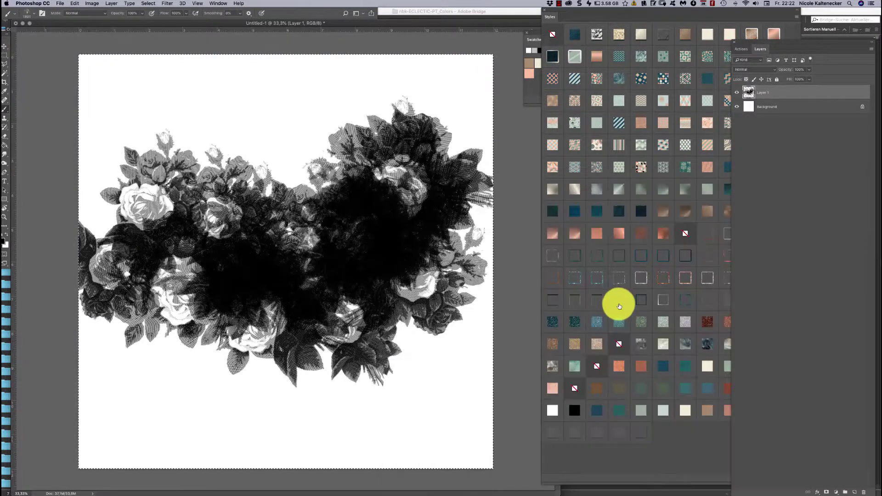
mouse_move(340, 207)
left_mouse_down()
mouse_move(462, 168)
mouse_move(492, 138)
mouse_move(463, 334)
mouse_move(414, 349)
mouse_move(377, 391)
mouse_move(317, 390)
mouse_move(271, 280)
mouse_move(216, 330)
mouse_move(184, 321)
mouse_move(127, 276)
mouse_move(110, 216)
mouse_move(142, 103)
mouse_move(251, 253)
mouse_move(211, 184)
mouse_move(441, 161)
mouse_move(345, 193)
mouse_move(285, 138)
mouse_move(359, 299)
mouse_move(400, 267)
mouse_move(386, 344)
mouse_move(280, 358)
mouse_move(251, 379)
left_mouse_up()
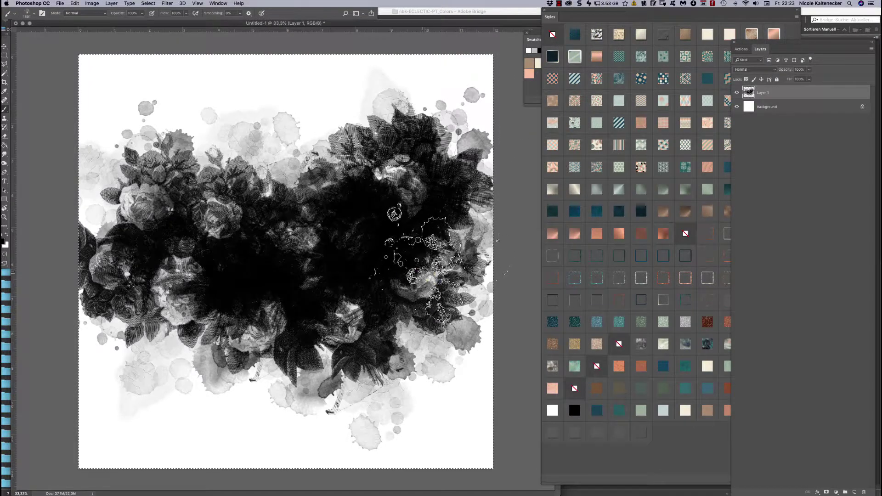
right_click(424, 272)
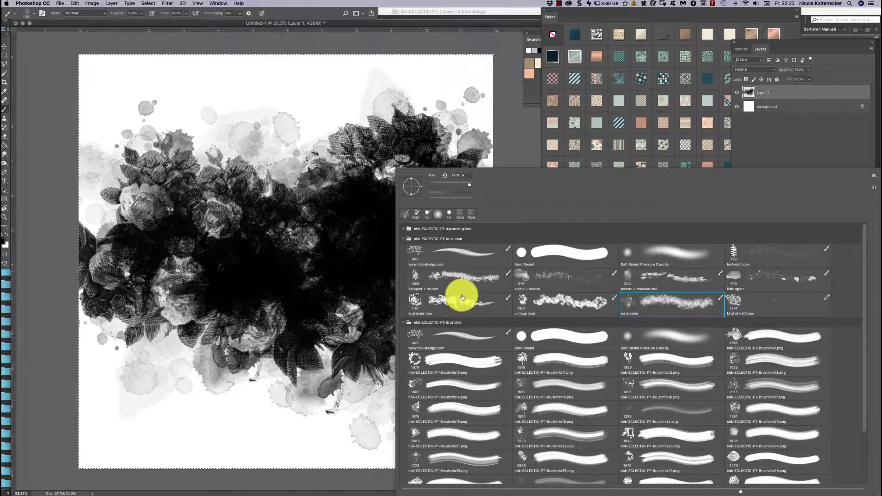
left_click(455, 24)
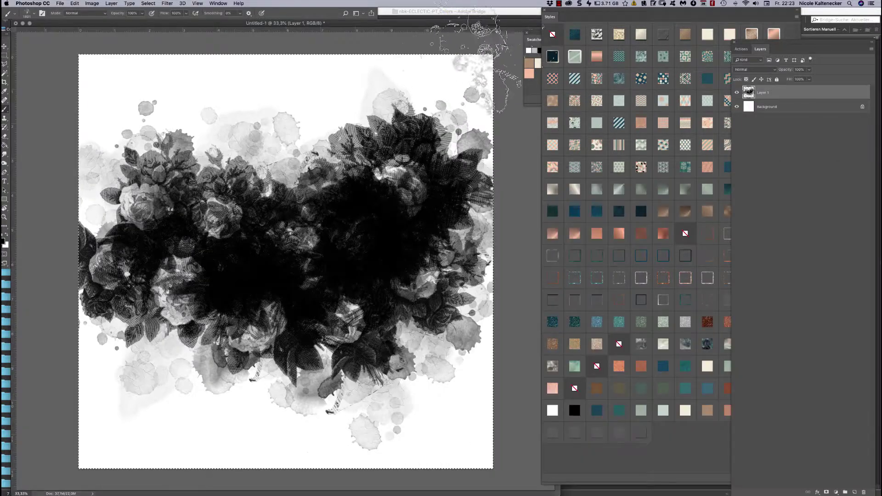
- Switch to Adobe Bridge and look through the papers in the nbk-ECLECTIC-pp-solids folder
left_click(613, 490)
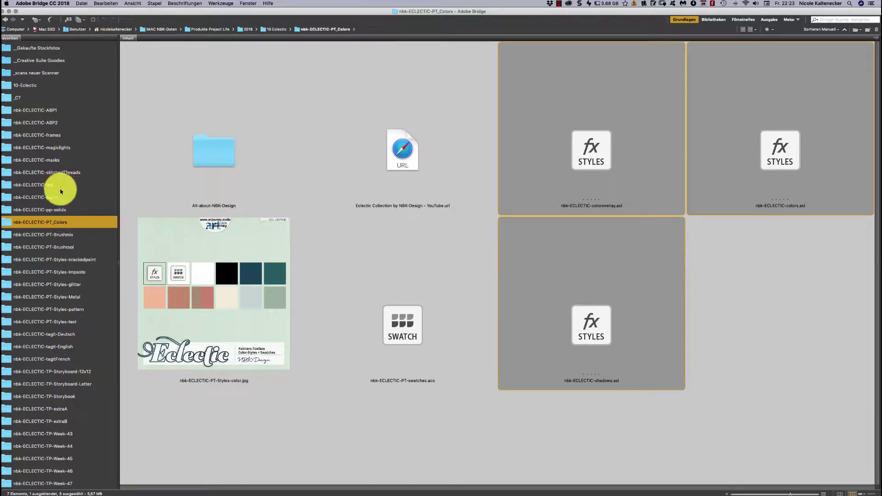
left_click(71, 211)
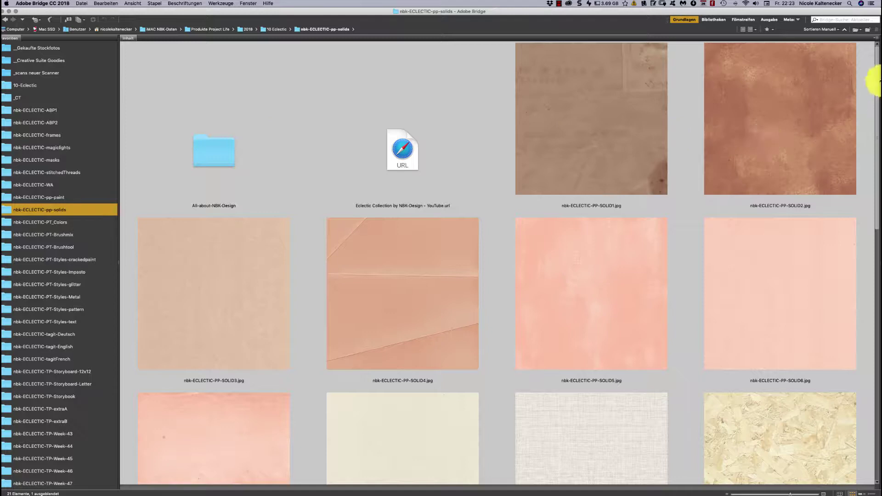
left_click_drag(877, 58, 827, 208)
scroll(793, 297, "down", 6)
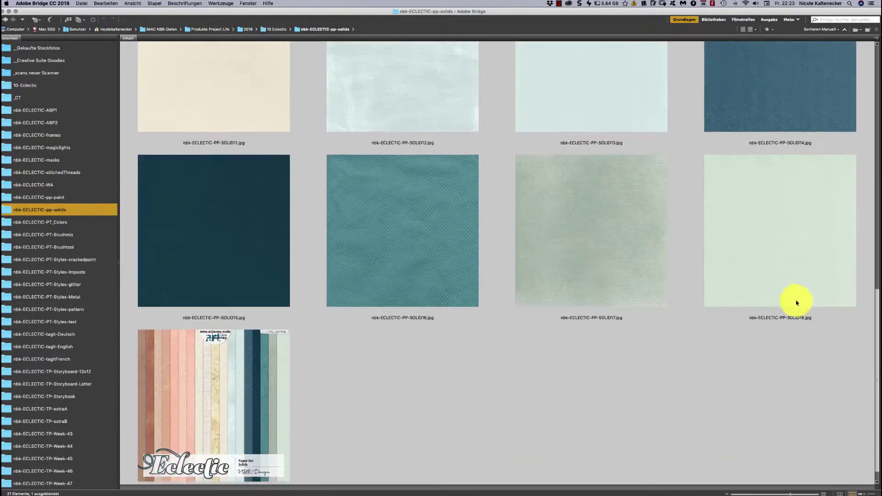
scroll(794, 309, "up", 15)
- Open the paper nbk-ECLECTIC-PP-SOLID1.jpg in Photoshop and close it again
left_click(628, 131)
double_click(628, 131)
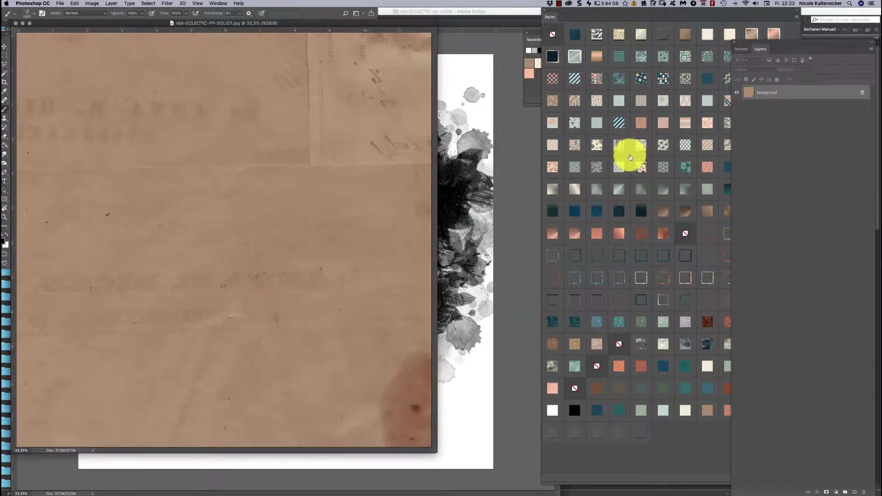
key("super+w")
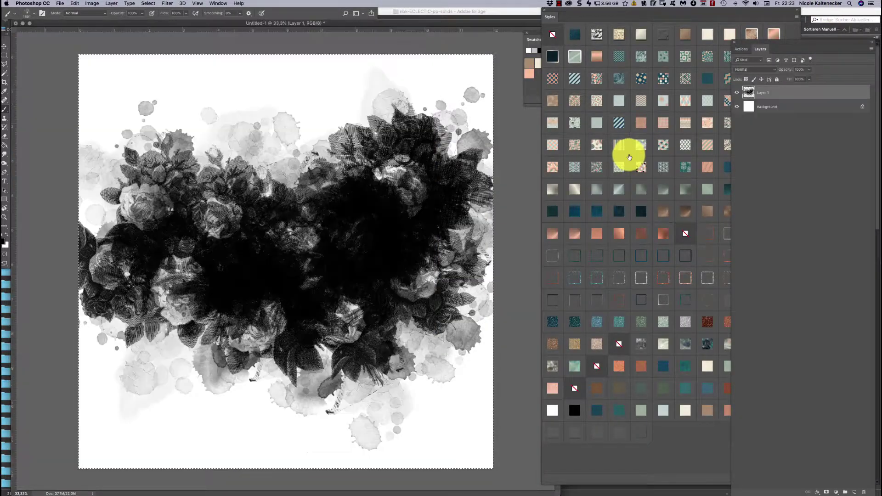
- Paste the paper into the rose painting document and move its layer beneath Layer 1
key("super+v")
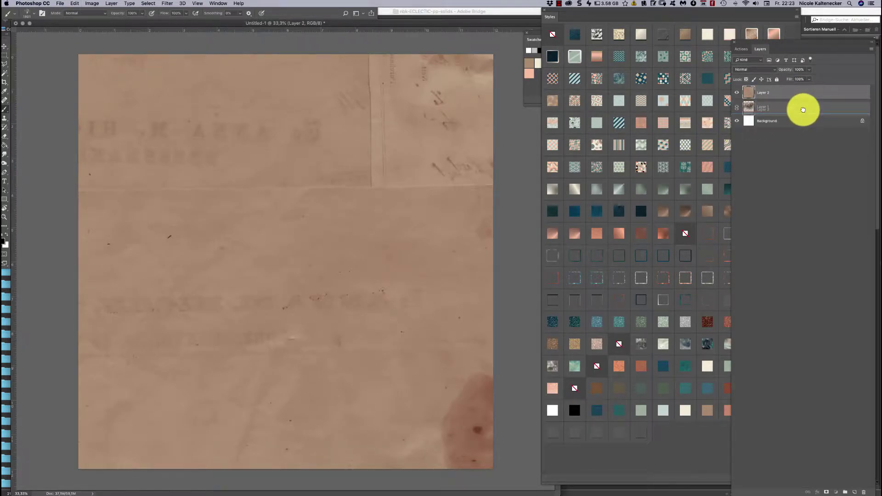
left_click_drag(803, 110, 808, 113)
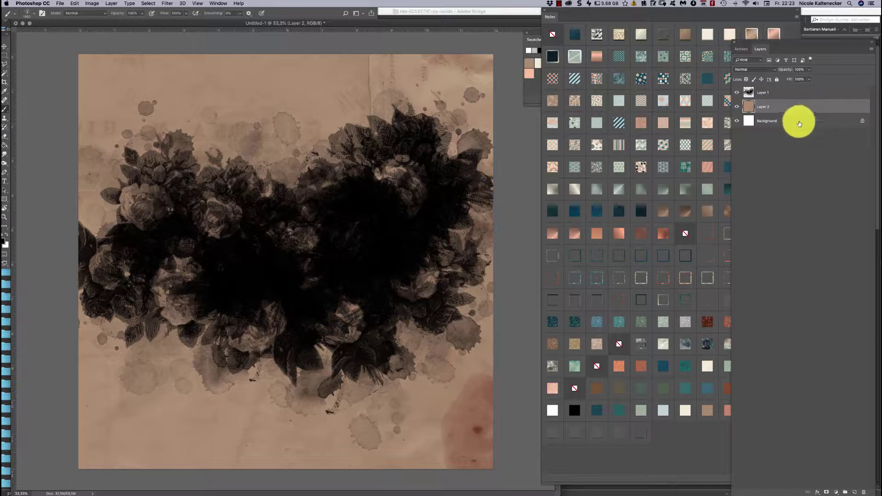
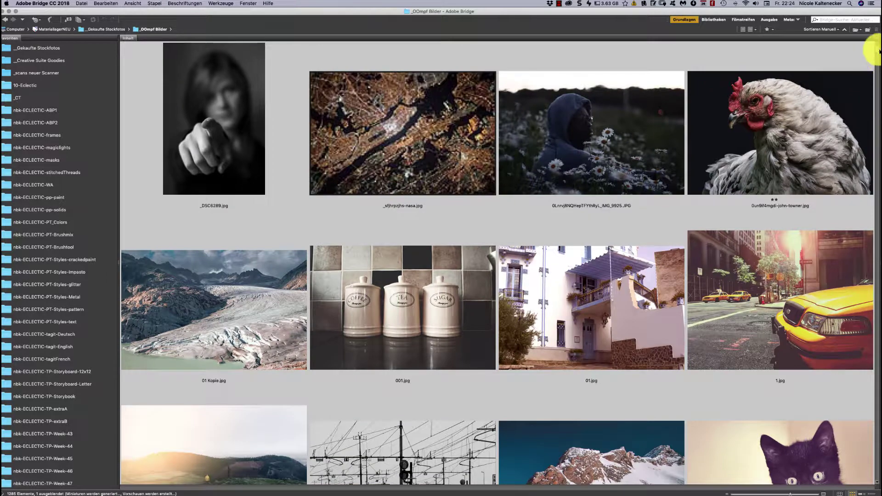
- Browse the stock photos in Bridge's _OOmpf Bilder folder and open the seagull photo 3H.jpg in Photoshop
left_click(873, 53)
scroll(875, 53, "down", 10)
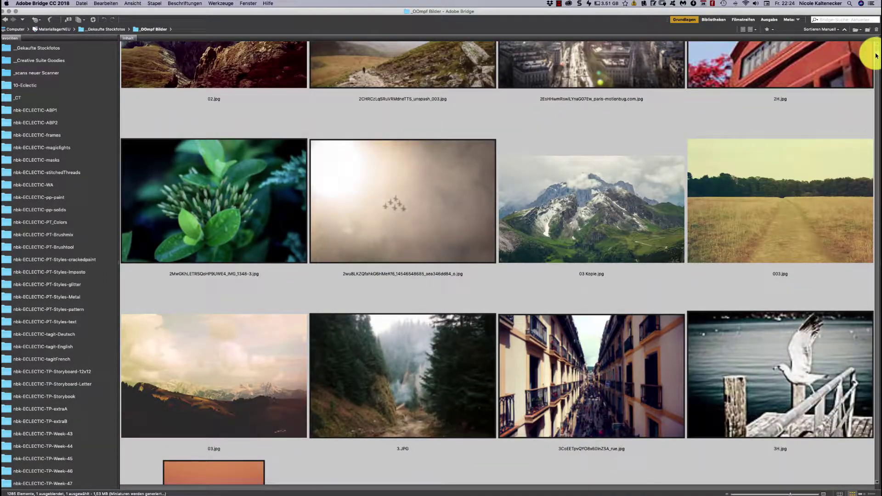
left_click_drag(876, 55, 878, 69)
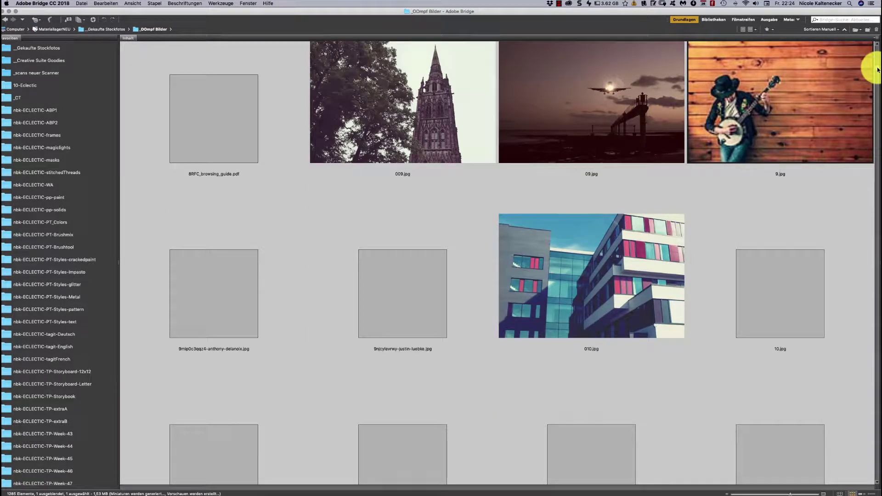
left_click_drag(878, 70, 879, 63)
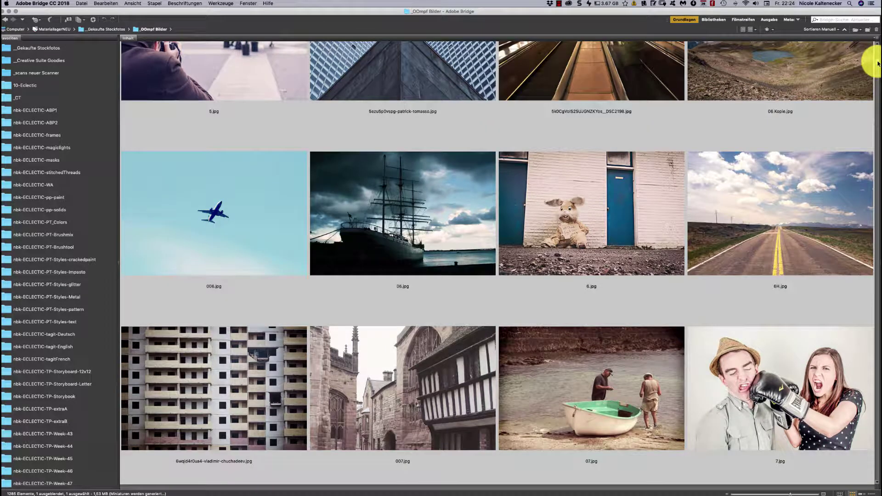
left_click_drag(878, 64, 877, 57)
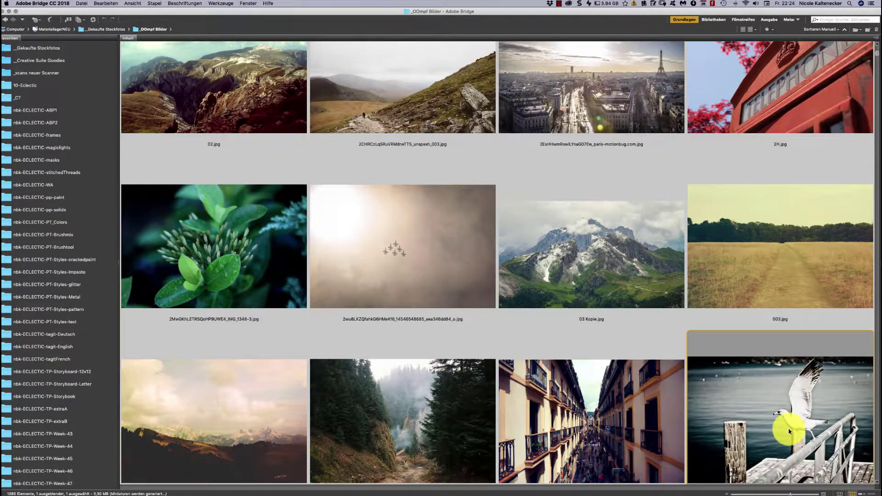
key("super+Tab")
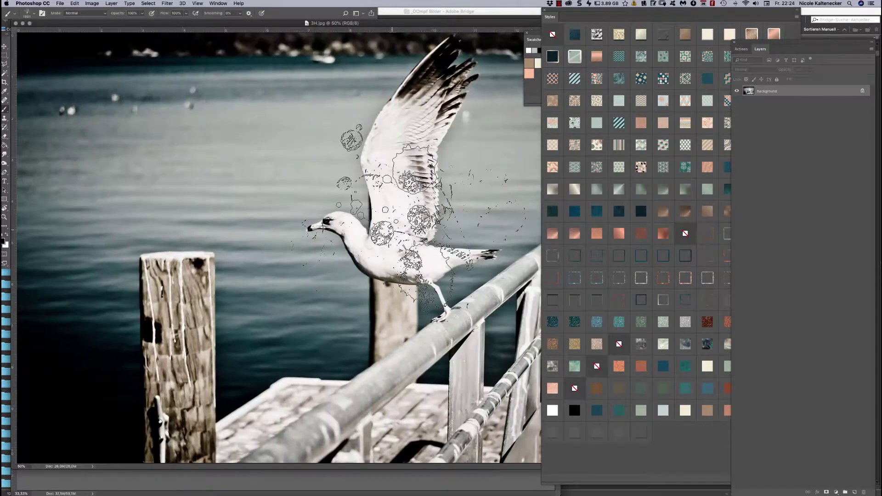
- Copy the whole seagull photo into the rose painting document and place its layer above Layer 1
left_click(410, 238)
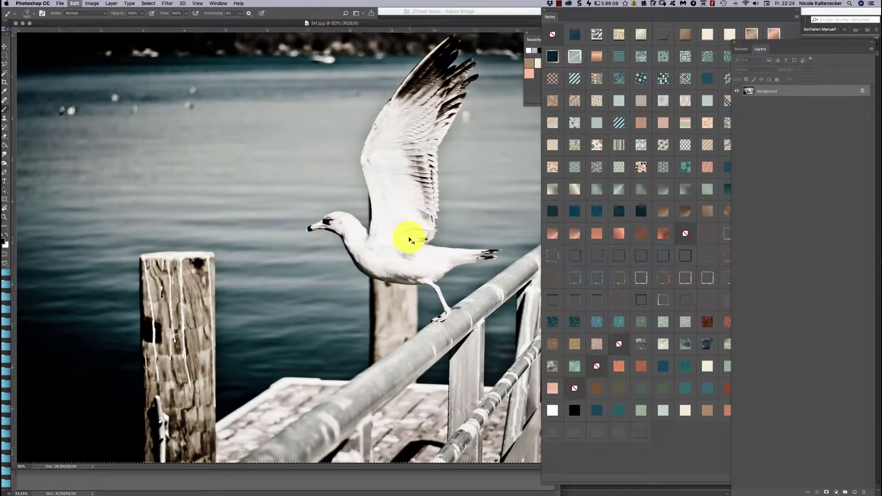
left_click_drag(410, 238, 402, 226)
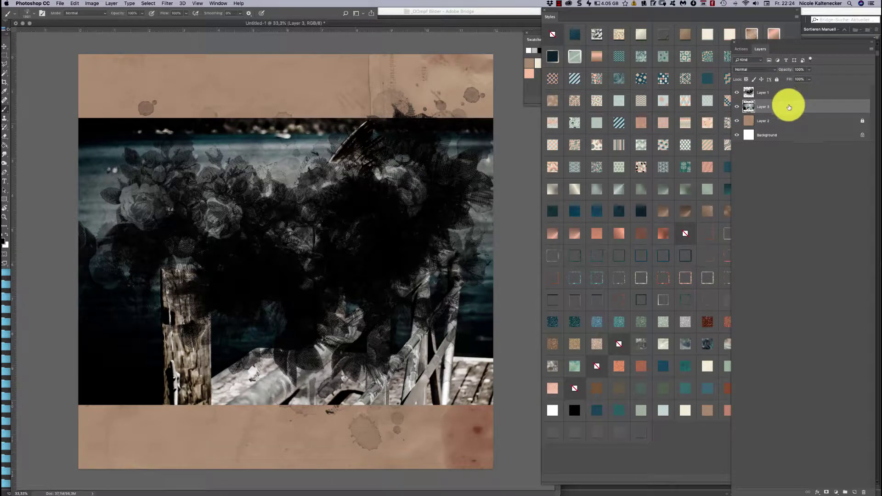
left_click_drag(787, 96, 787, 84)
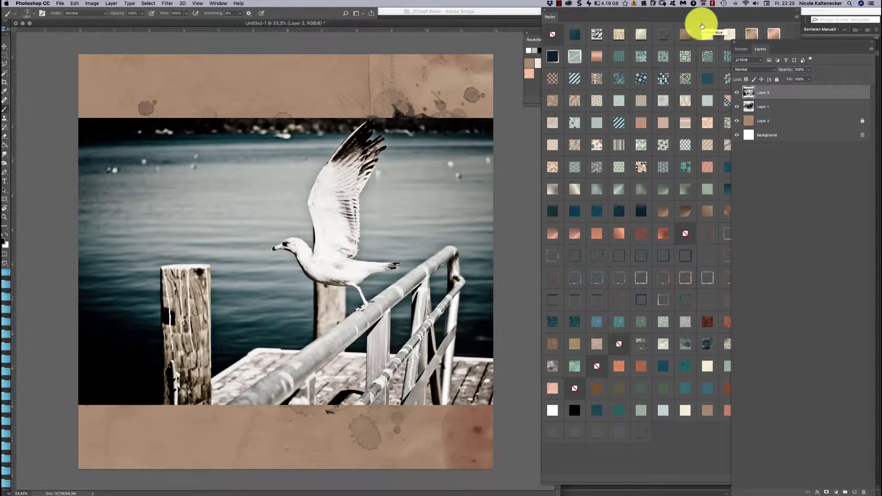
- Try clipping the seagull photo to the painted Layer 1 and release the clipping mask again
key("ctrl+alt+g")
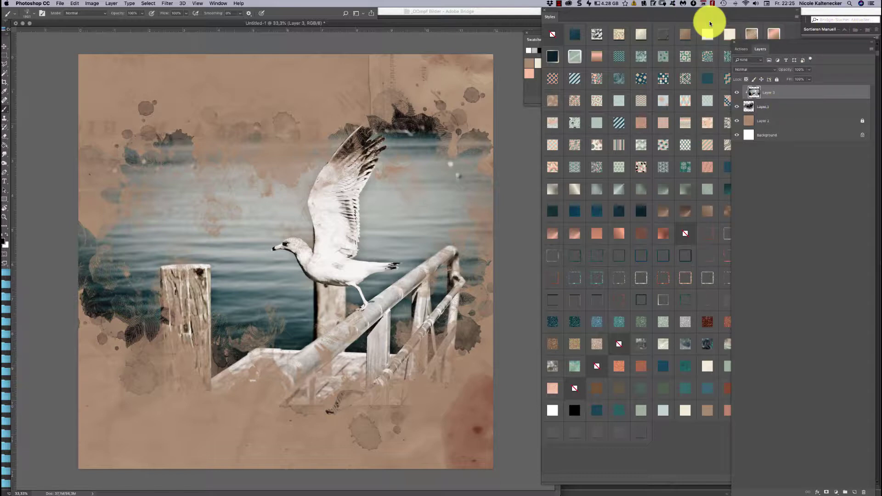
key("ctrl+alt+g")
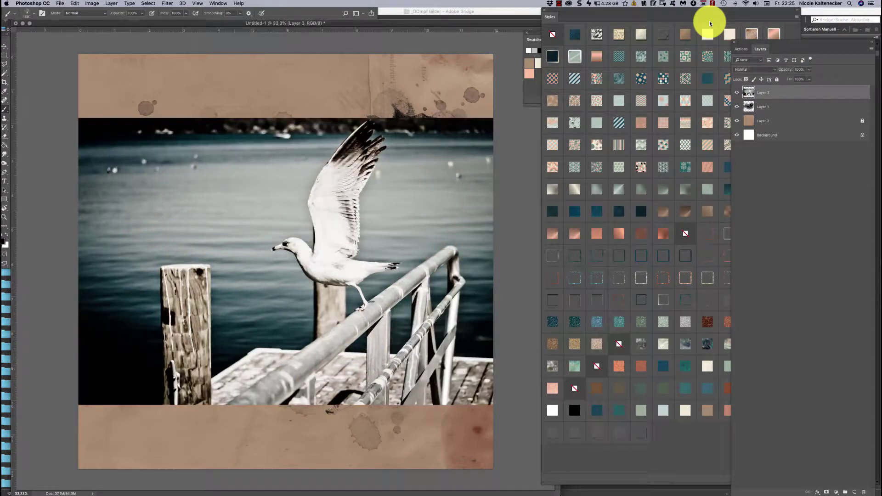
right_click(815, 94)
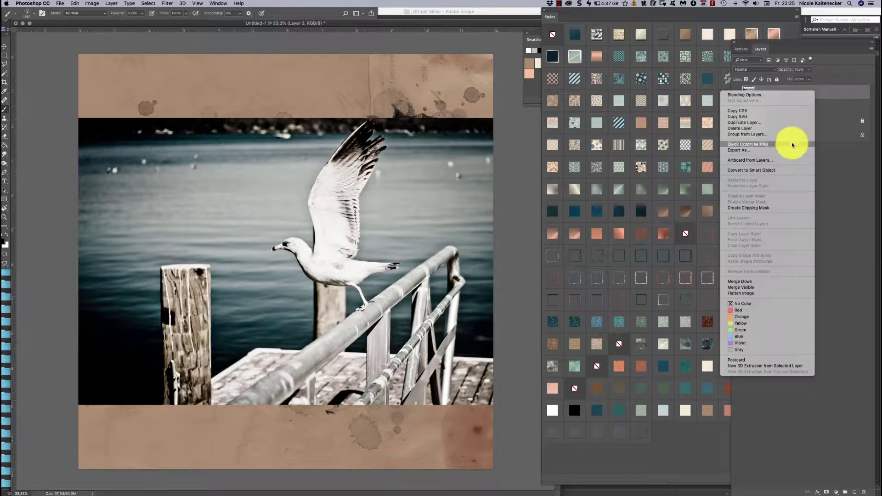
left_click(754, 212)
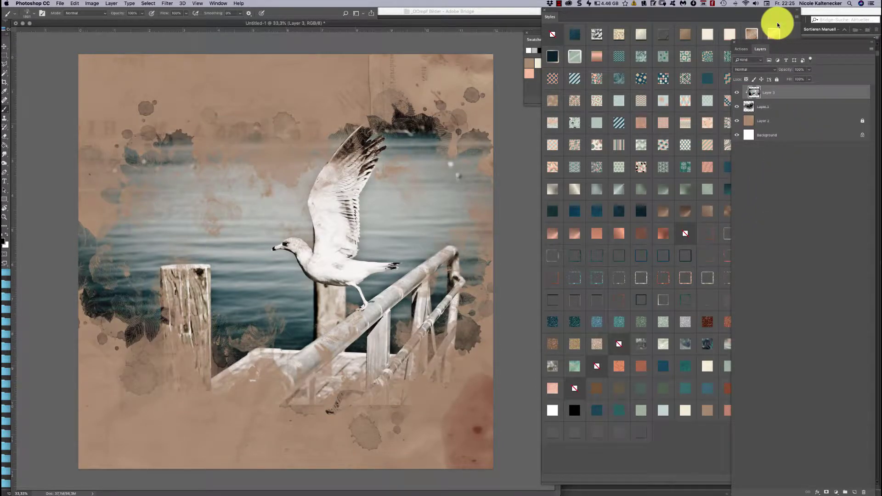
key("alt+super+g")
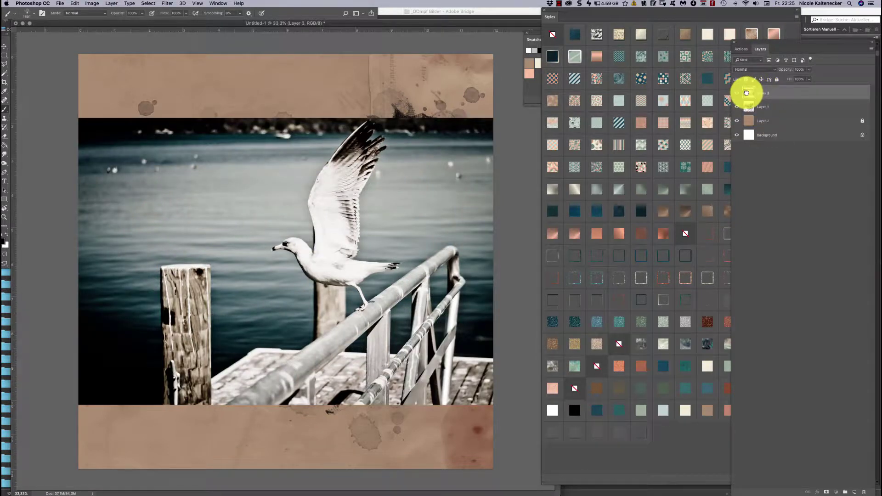
- Clip the seagull photo on Layer 3 to the rose and watercolor painting on Layer 1
left_click_drag(750, 94, 790, 98)
key("super+z")
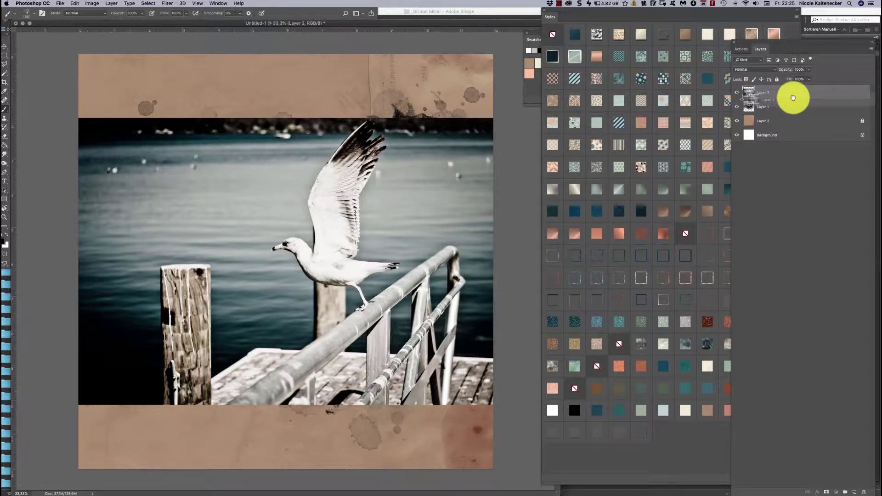
left_click_drag(786, 101, 794, 97)
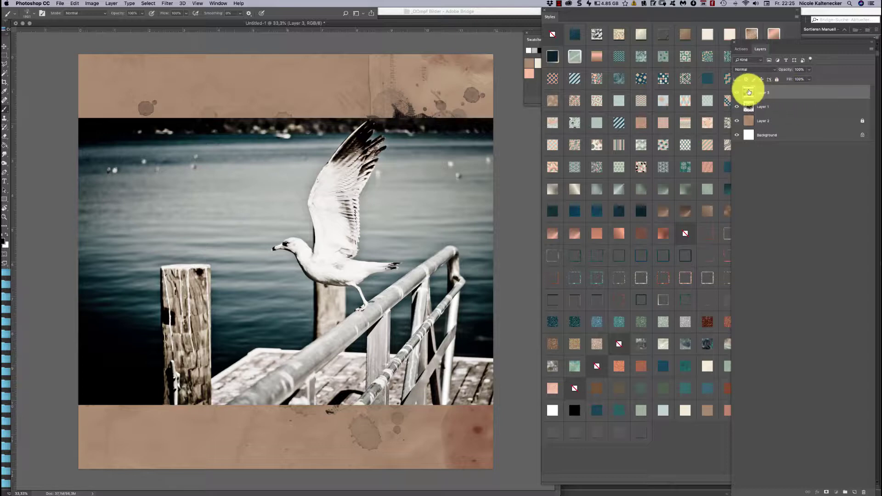
left_click_drag(749, 94, 787, 69)
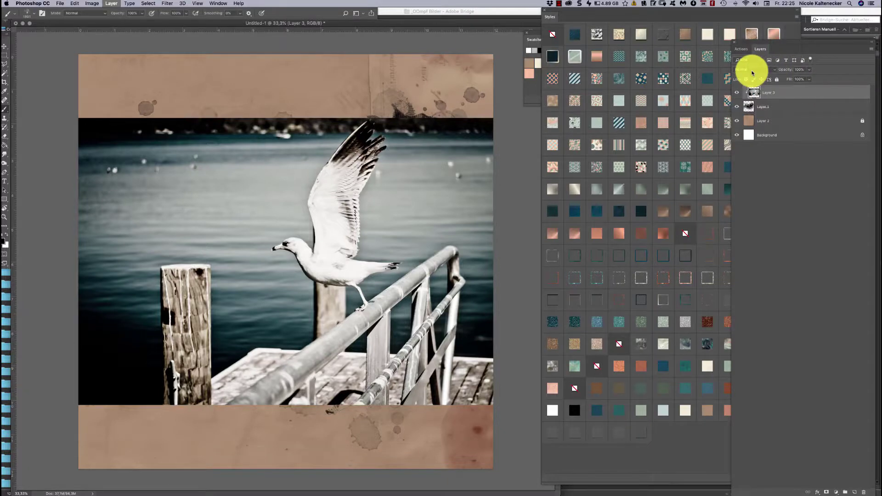
key("super+alt+g")
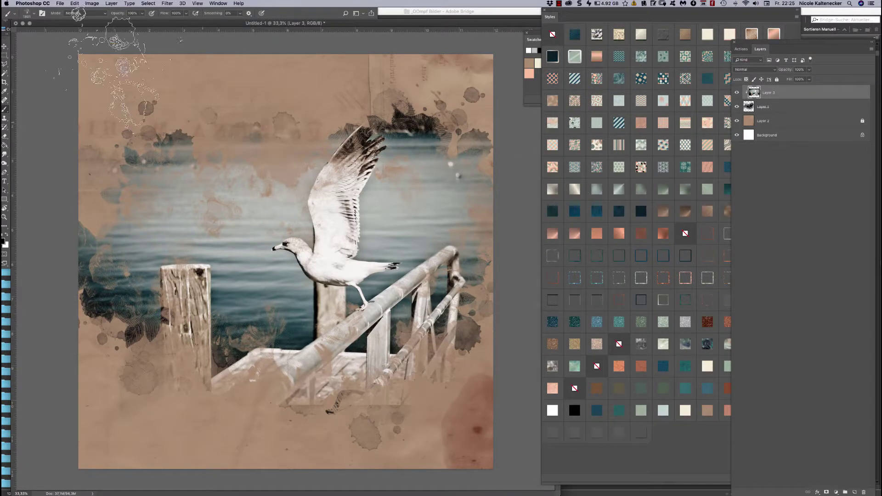
- Enlarge the clipped seagull photo beyond the canvas sides and shift it so the bird sits right of centre
left_click(5, 53)
left_click(9, 48)
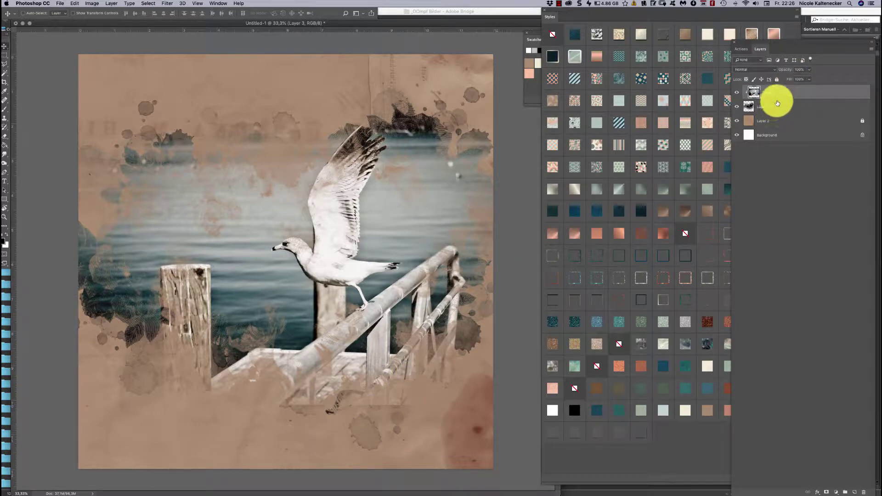
key("super+t")
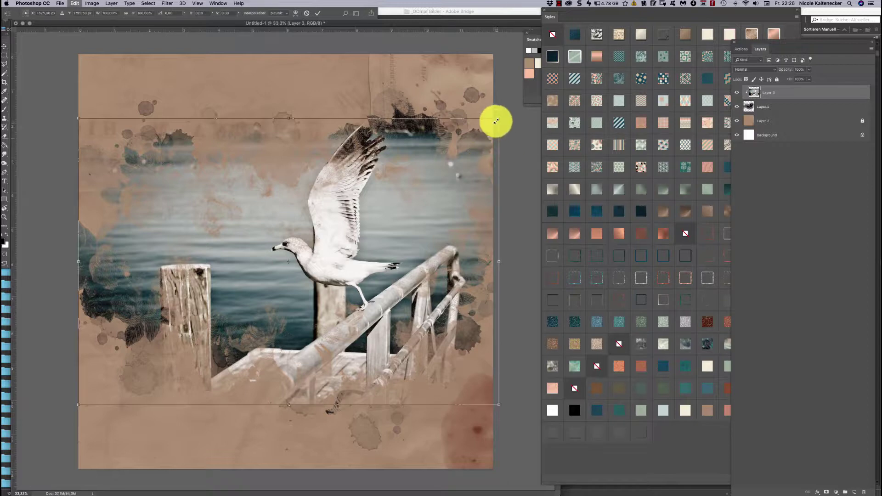
left_click_drag(498, 119, 557, 80)
left_click_drag(494, 207, 504, 216)
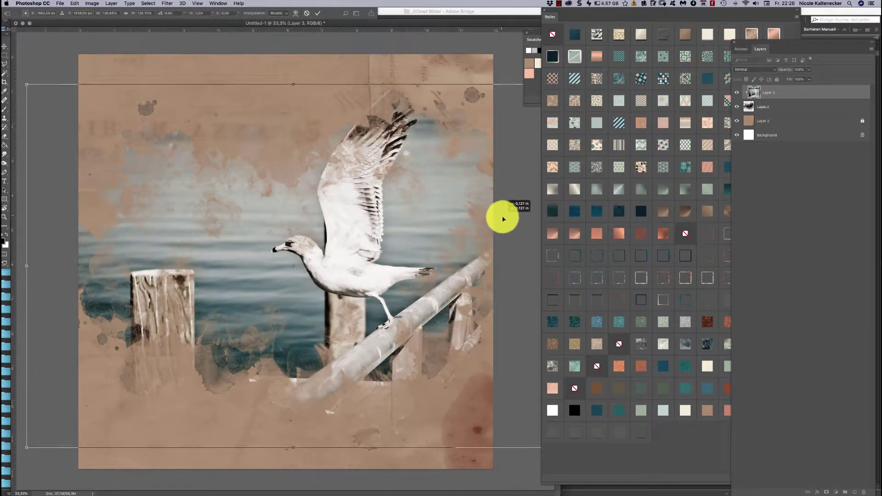
mouse_move(29, 451)
left_mouse_down()
mouse_move(16, 449)
mouse_move(21, 456)
left_mouse_up()
double_click(349, 304)
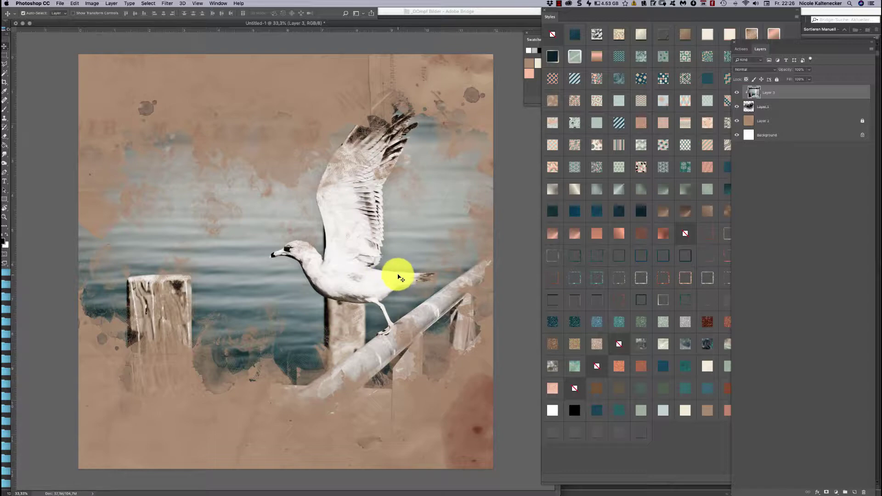
left_click_drag(370, 256, 404, 252)
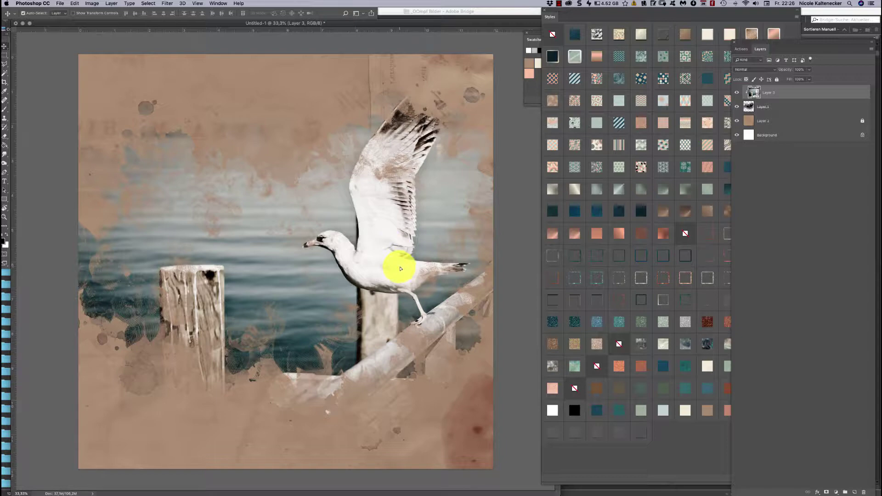
mouse_move(401, 269)
left_mouse_down()
mouse_move(395, 258)
mouse_move(402, 268)
left_mouse_up()
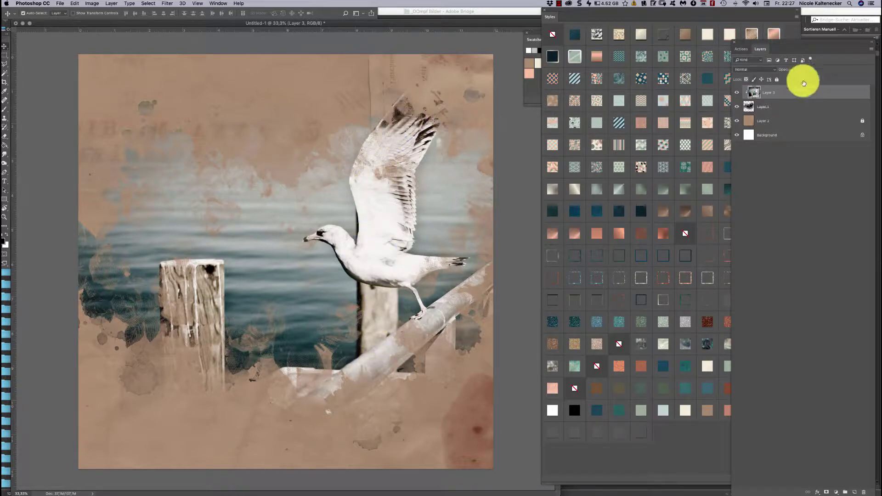
- Hide the seagull photo and painted rose layers to view the bare paper, and show both layers again
left_click_drag(737, 93, 737, 106)
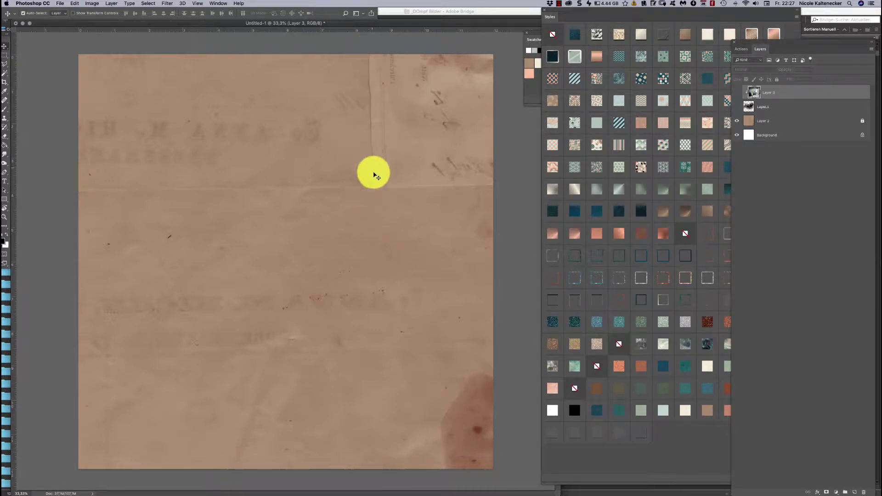
left_click(738, 108)
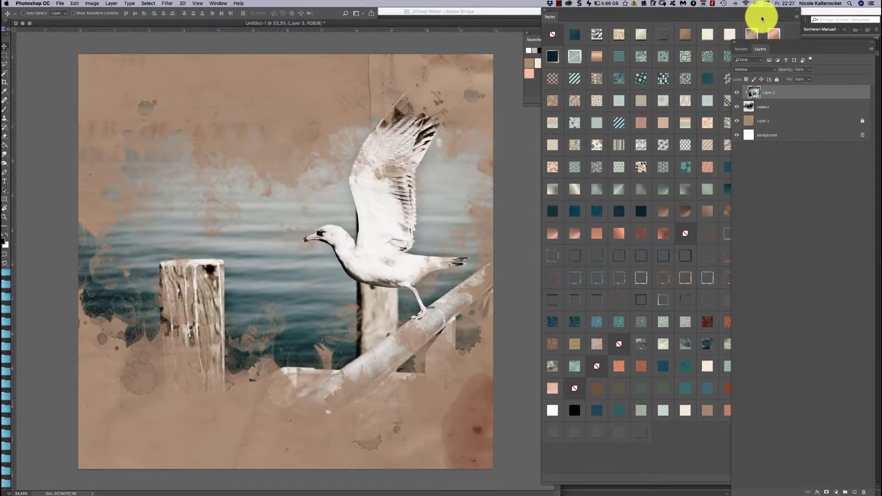
- Add a new layer above the seagull photo and choose the leaf and book brush from the nbk-ECLECTIC-PT-brushtool set
key("super+shift+n")
key("Return")
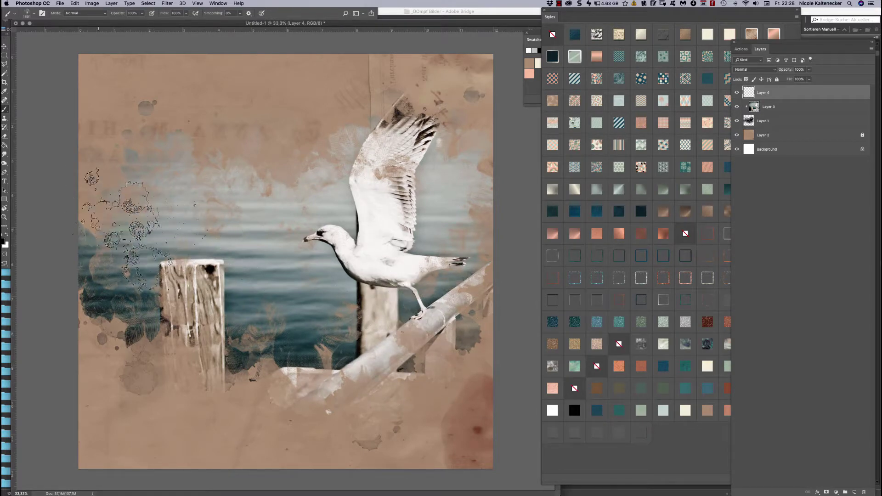
left_click(262, 219)
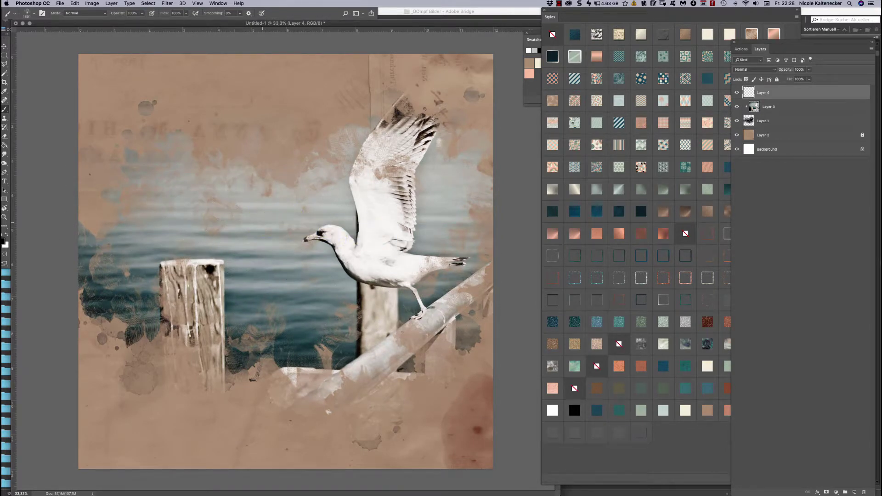
right_click(492, 262)
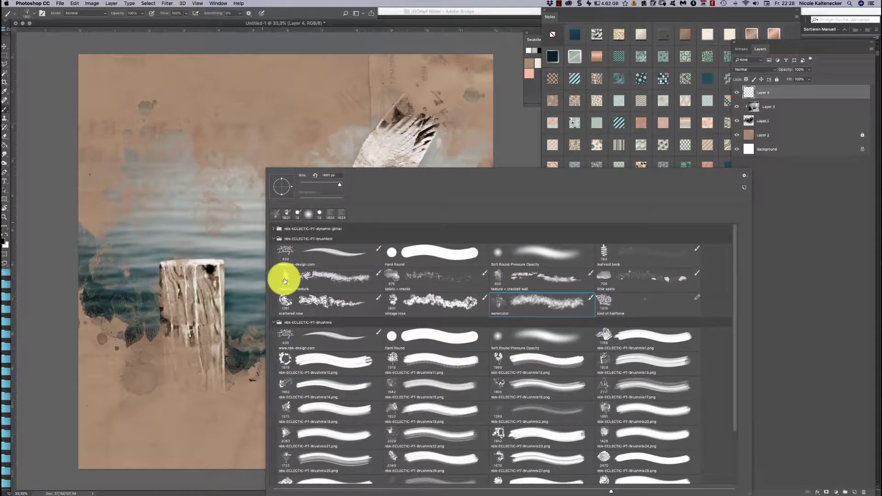
left_click(602, 251)
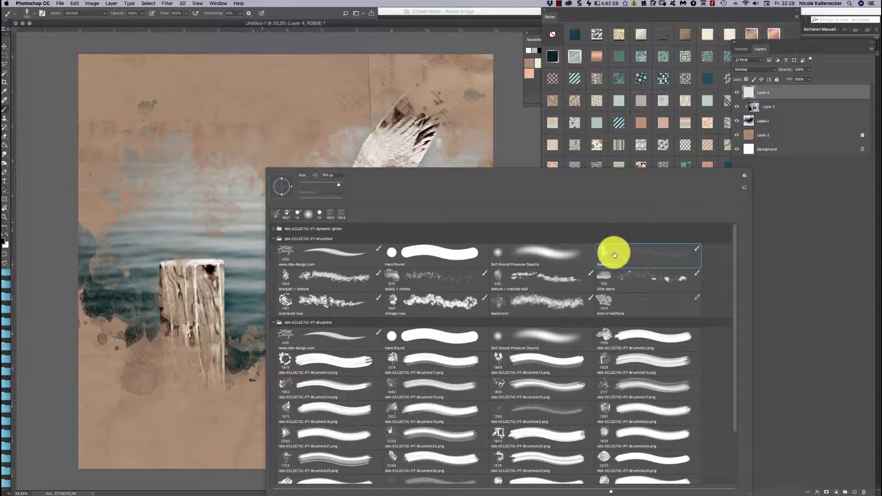
left_click(503, 59)
- Paint leaf and book textures beside the wing and along the canvas's left edge on Layer 4, and apply a mottled blue-grey style
mouse_move(493, 146)
left_mouse_down()
mouse_move(470, 199)
mouse_move(461, 156)
mouse_move(483, 138)
mouse_move(495, 172)
mouse_move(486, 126)
mouse_move(468, 168)
mouse_move(455, 153)
mouse_move(385, 175)
left_mouse_up()
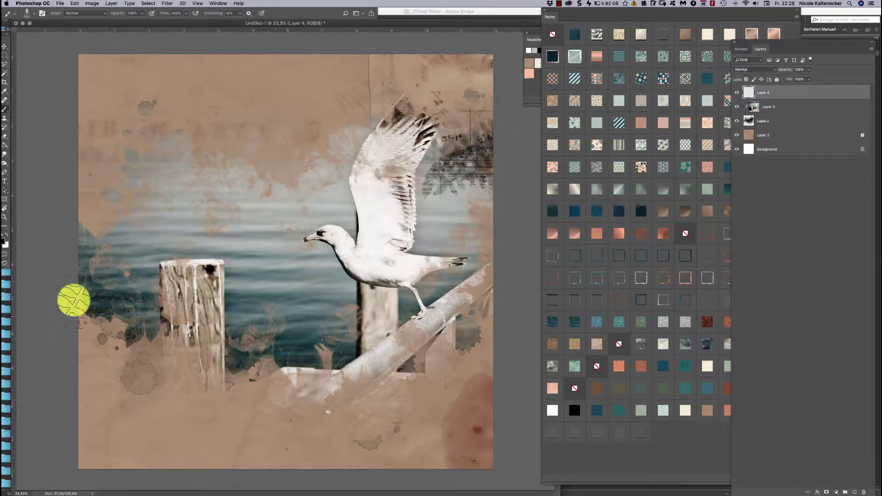
mouse_move(73, 299)
left_mouse_down()
mouse_move(123, 299)
mouse_move(142, 321)
mouse_move(87, 329)
mouse_move(150, 278)
left_mouse_up()
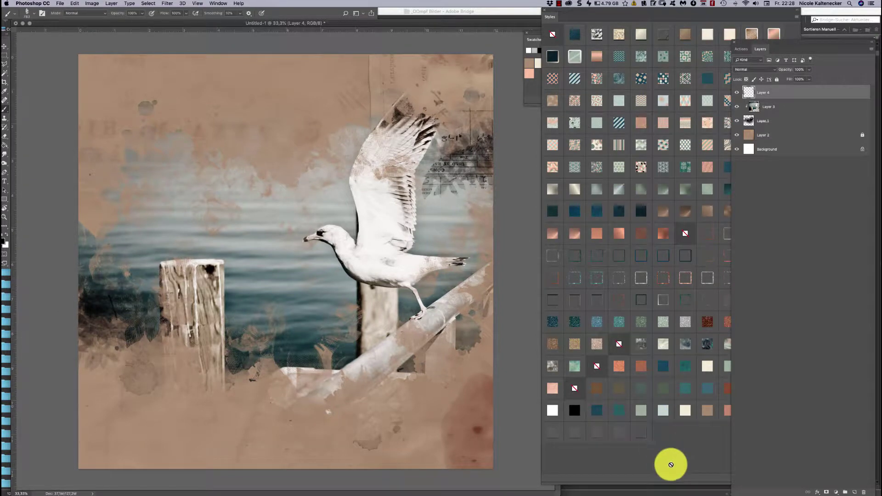
left_click(685, 344)
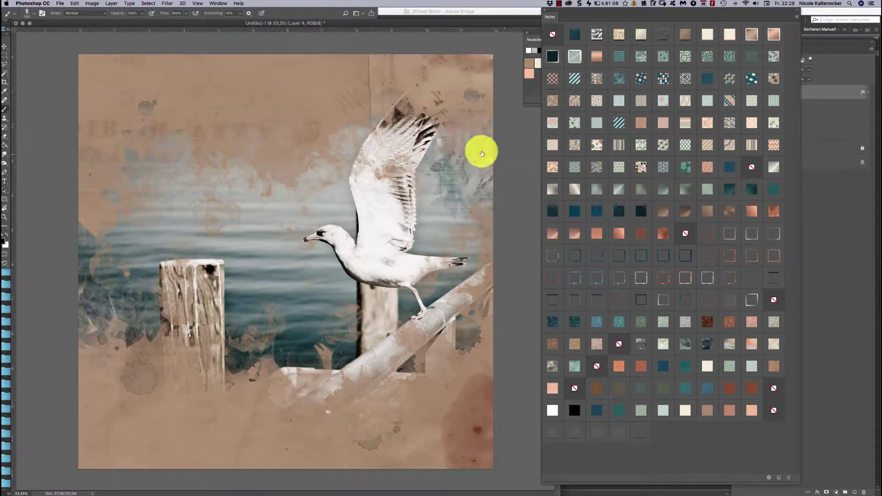
- Apply the dark teal leaf impasto style to Layer 4 and paint more leaf texture along the canvas edge beside the wing
left_click(704, 347)
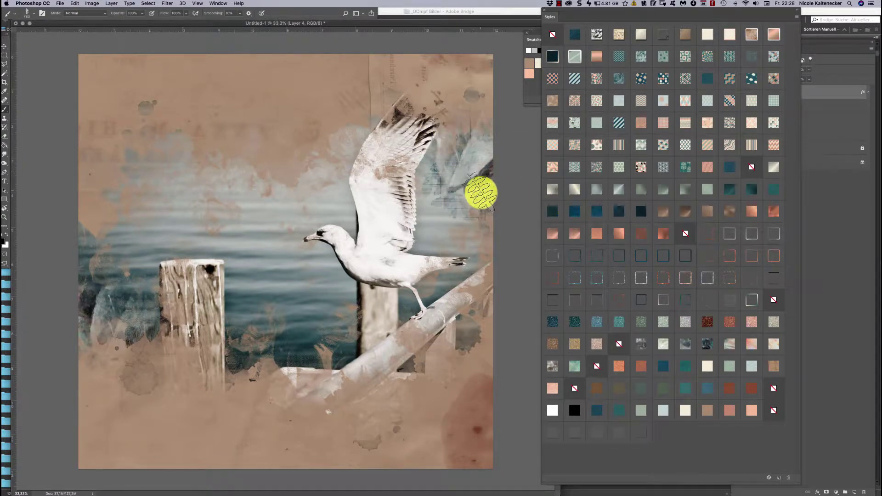
mouse_move(480, 193)
left_mouse_down()
mouse_move(478, 206)
mouse_move(473, 195)
mouse_move(486, 213)
mouse_move(480, 175)
left_mouse_up()
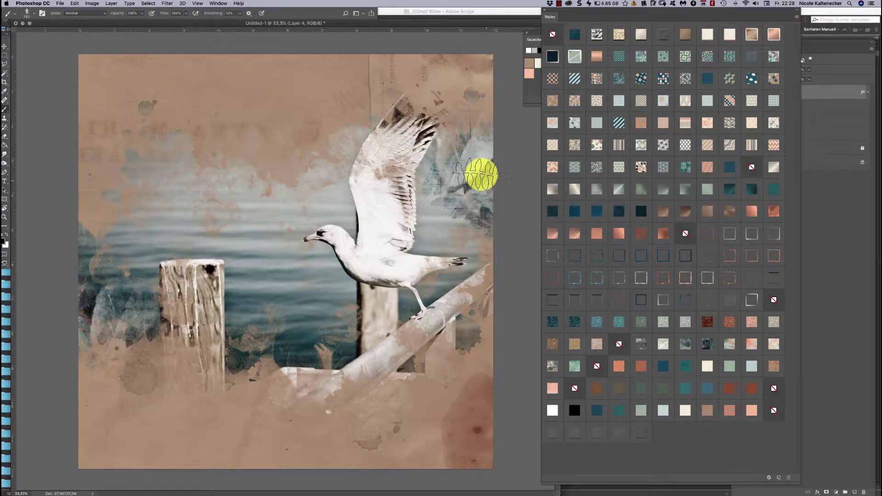
- Switch to Bridge, preview nbk-ECLECTIC-PT-Styles-impasto.jpg from the nbk-ECLECTIC-PT-Styles-Impasto folder at full size, and return to Photoshop
left_click(660, 486)
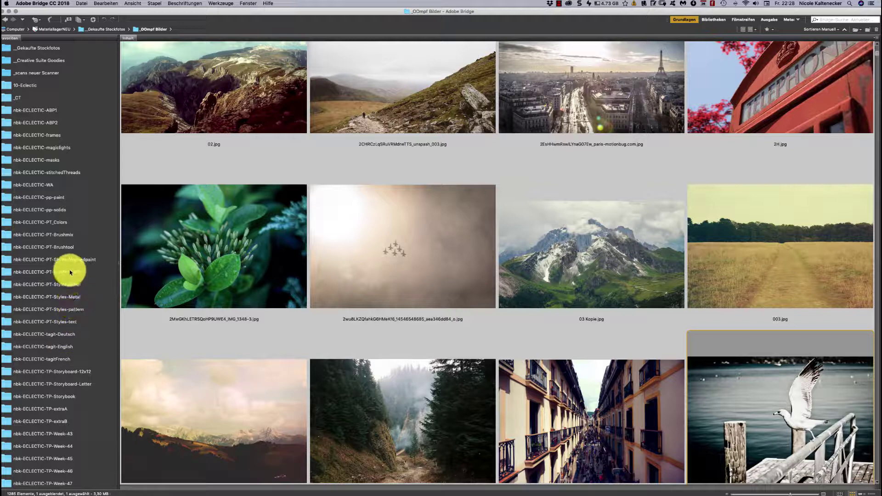
left_click(74, 273)
left_click(621, 129)
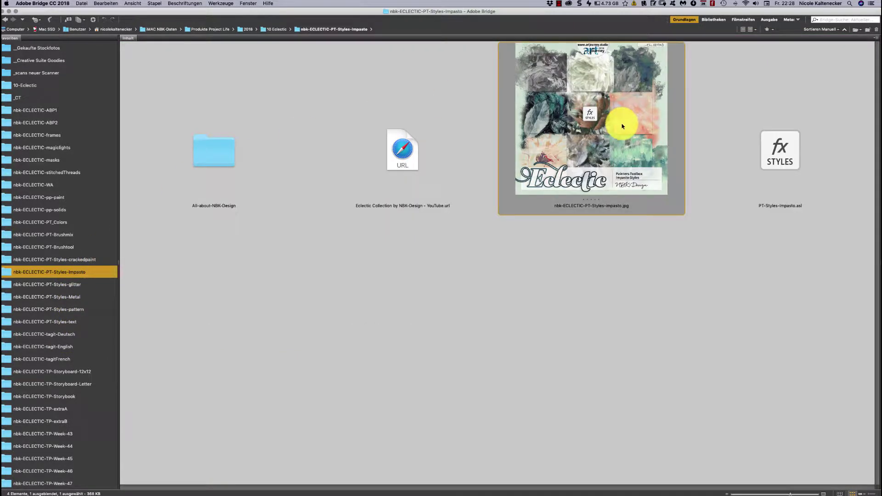
key("space")
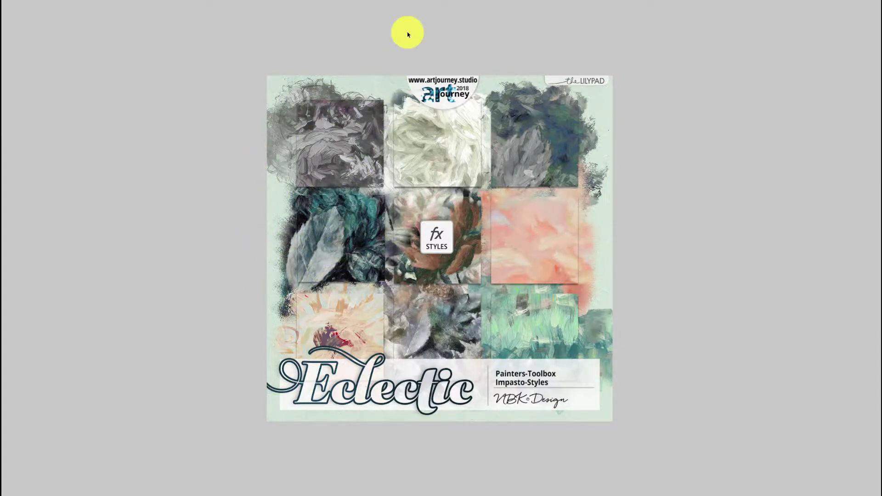
key("space")
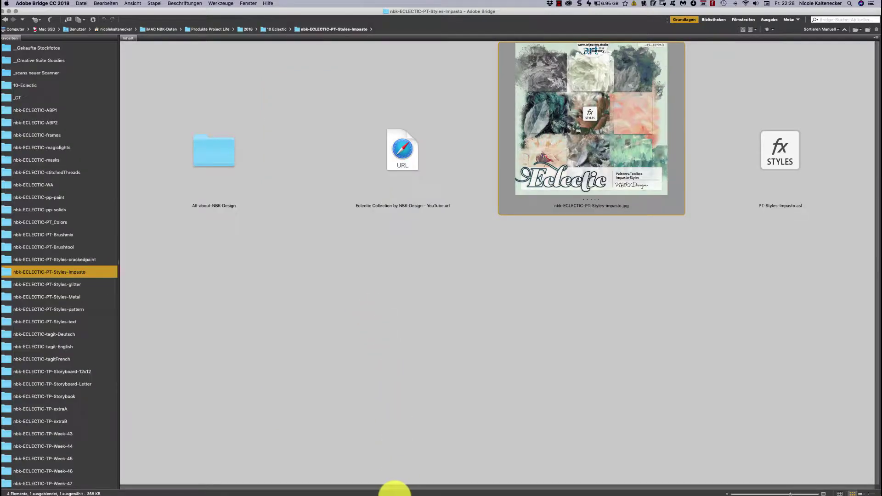
left_click(345, 484)
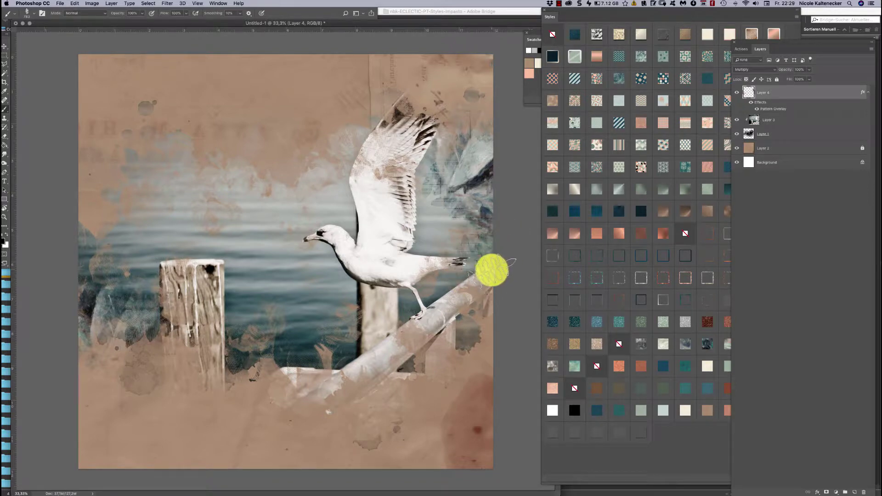
- Paint more leaf and book texture on Layer 4 along both canvas sides and beside the wooden post, and toggle the layer's visibility to compare
mouse_move(475, 282)
left_mouse_down()
mouse_move(473, 322)
mouse_move(506, 281)
mouse_move(449, 370)
mouse_move(420, 377)
mouse_move(458, 335)
mouse_move(270, 339)
mouse_move(236, 355)
mouse_move(258, 362)
mouse_move(263, 346)
mouse_move(249, 330)
mouse_move(261, 333)
mouse_move(272, 360)
mouse_move(254, 383)
mouse_move(240, 367)
mouse_move(234, 377)
mouse_move(214, 375)
mouse_move(230, 378)
mouse_move(219, 352)
mouse_move(67, 307)
mouse_move(107, 338)
mouse_move(94, 335)
mouse_move(129, 147)
mouse_move(90, 200)
mouse_move(69, 210)
mouse_move(77, 236)
mouse_move(83, 227)
mouse_move(65, 217)
mouse_move(88, 225)
mouse_move(87, 237)
mouse_move(71, 233)
mouse_move(93, 281)
mouse_move(73, 278)
mouse_move(121, 338)
mouse_move(109, 338)
mouse_move(123, 355)
mouse_move(122, 335)
mouse_move(172, 358)
mouse_move(281, 341)
mouse_move(262, 342)
mouse_move(255, 354)
mouse_move(287, 344)
mouse_move(279, 369)
mouse_move(261, 370)
mouse_move(253, 334)
mouse_move(411, 202)
mouse_move(511, 266)
mouse_move(366, 393)
mouse_move(328, 199)
mouse_move(263, 107)
mouse_move(732, 102)
left_mouse_up()
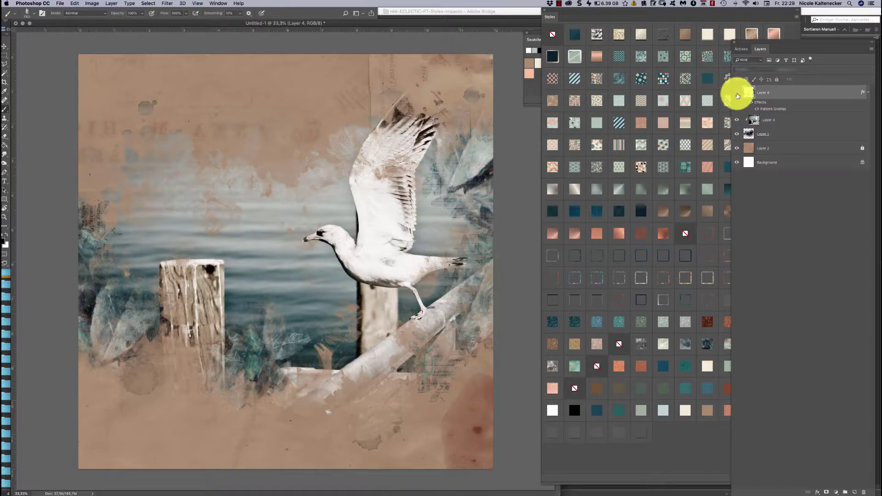
left_click(741, 96)
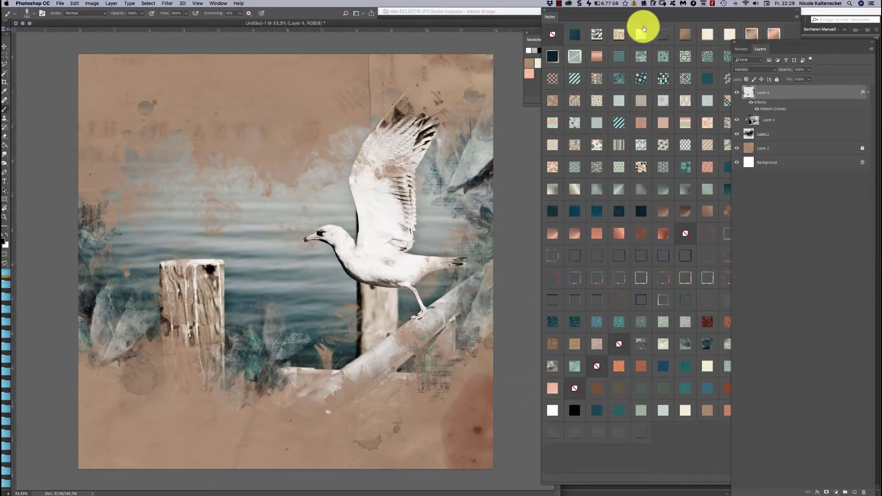
- Add a layer above Layer 4 and paint black patches beside the water, over the post's base and below the railing with the texture + cracked wall brush
key("super+shift+n")
key("Return")
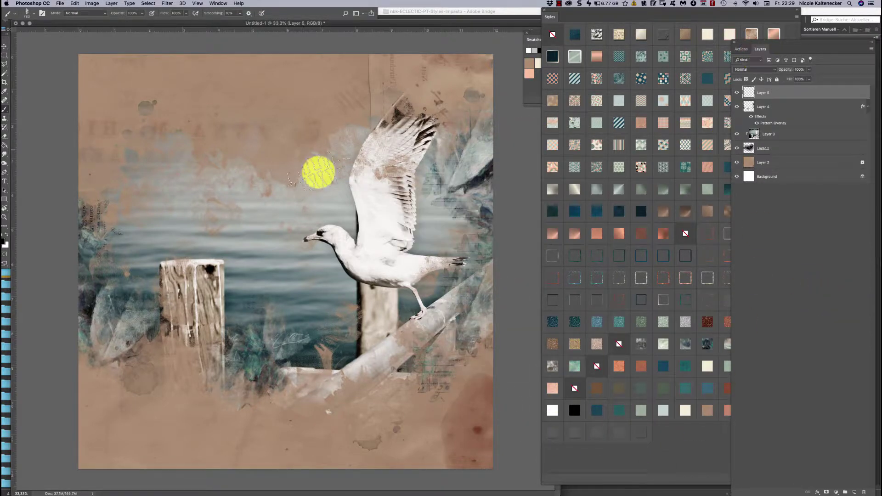
right_click(413, 199)
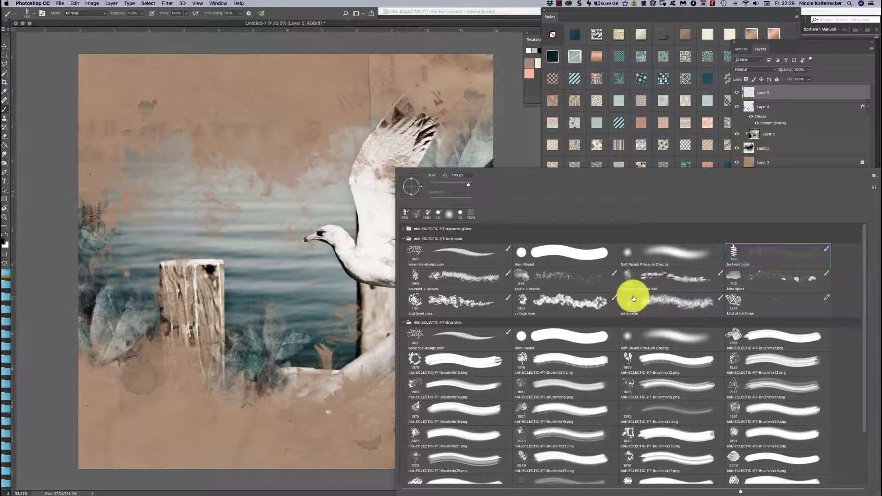
double_click(660, 275)
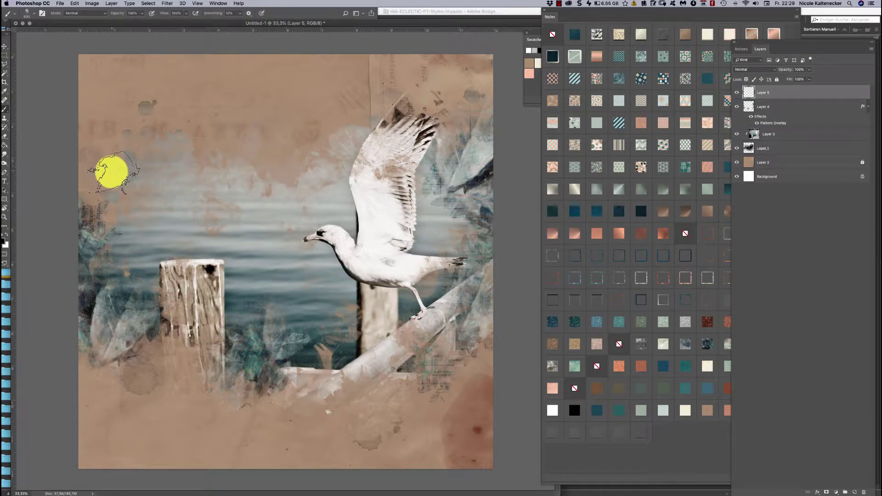
mouse_move(115, 170)
left_mouse_down()
mouse_move(125, 187)
mouse_move(135, 171)
mouse_move(97, 184)
mouse_move(93, 199)
mouse_move(145, 177)
mouse_move(145, 193)
mouse_move(142, 184)
mouse_move(105, 204)
mouse_move(177, 217)
left_mouse_up()
mouse_move(462, 339)
left_mouse_down()
mouse_move(487, 325)
mouse_move(486, 349)
mouse_move(450, 361)
mouse_move(479, 356)
mouse_move(472, 376)
mouse_move(444, 375)
mouse_move(484, 349)
mouse_move(575, 385)
mouse_move(467, 387)
mouse_move(497, 352)
left_mouse_up()
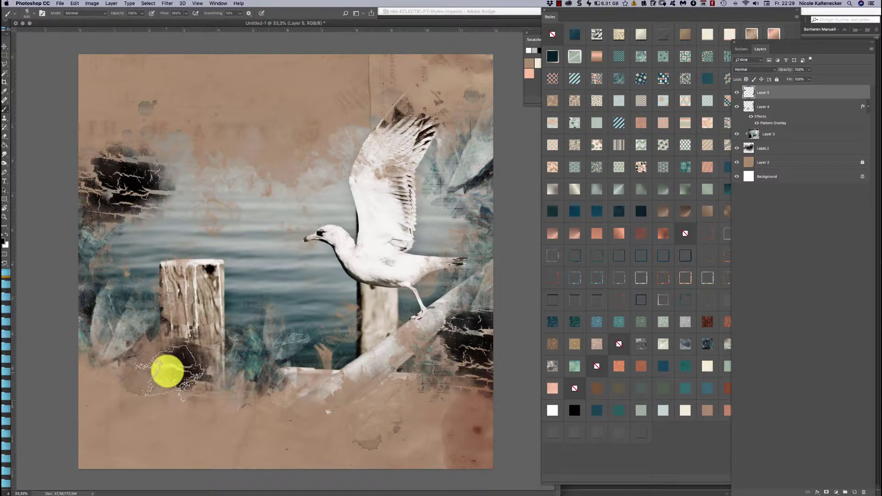
- Try copper, dark red and bronze metallic styles on the cracked patches of Layer 5
left_click(663, 227)
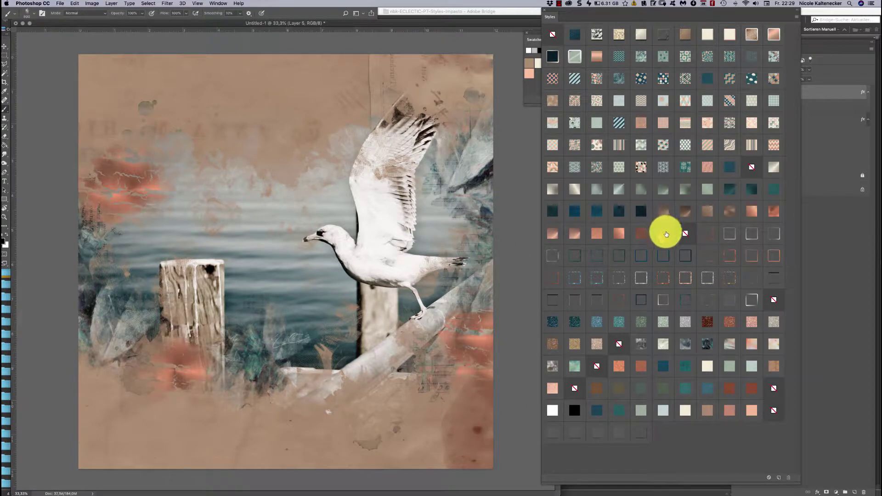
left_click(627, 227)
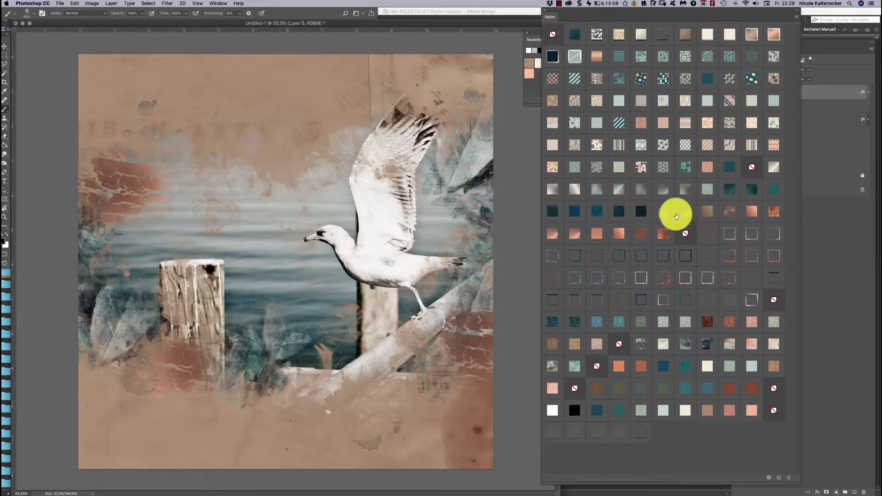
left_click(683, 212)
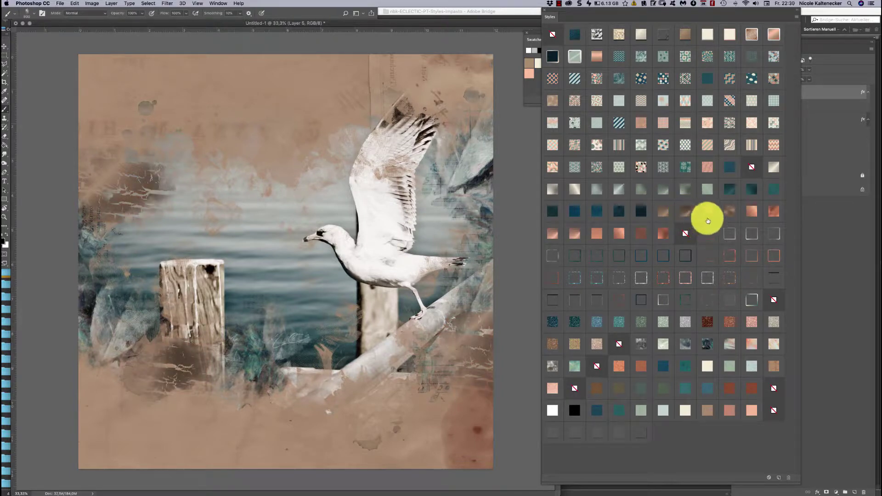
left_click(732, 211)
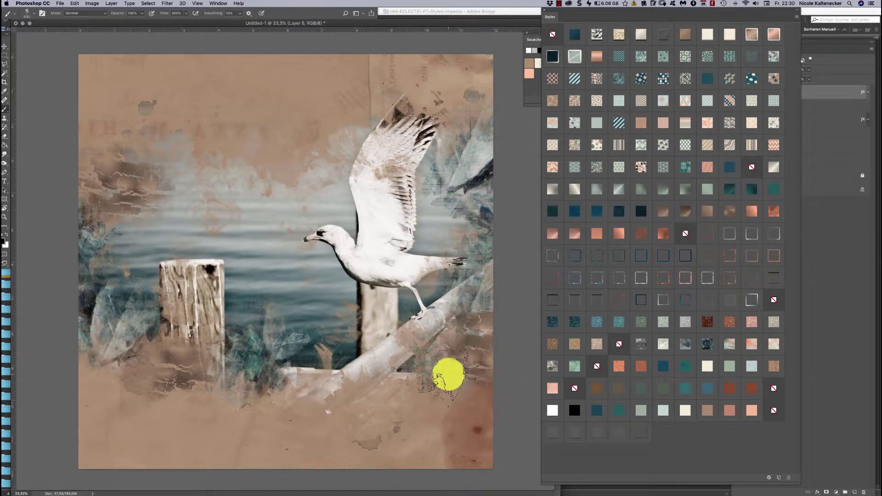
- Try bronze, gold, rose, silver, red and dark blue glitter styles on Layer 5, plus a teal outline style and the dark leaf impasto style
left_click(554, 344)
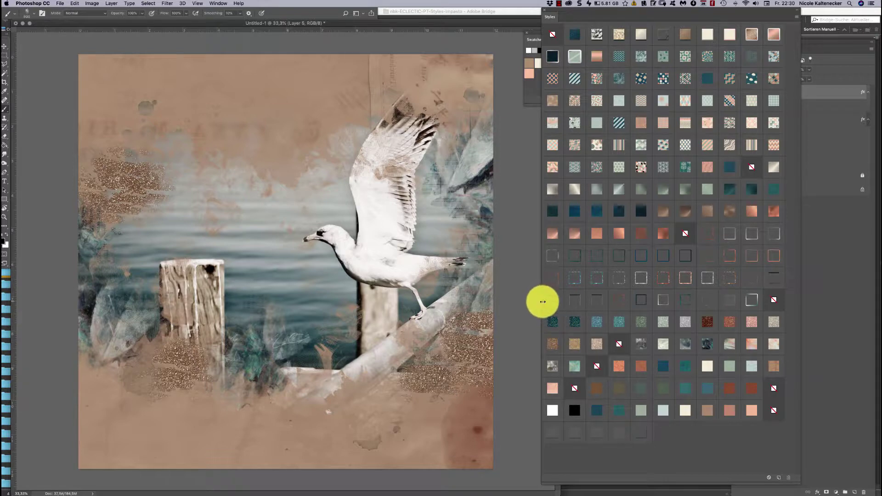
left_click(575, 337)
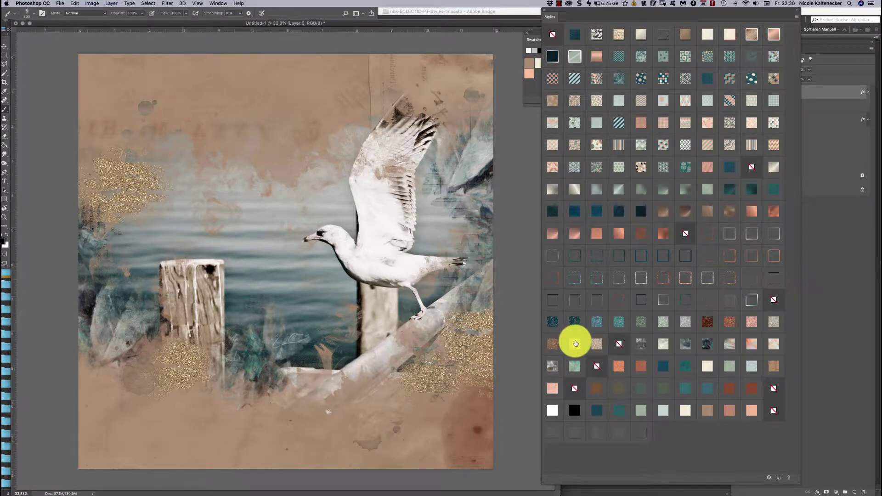
left_click(597, 346)
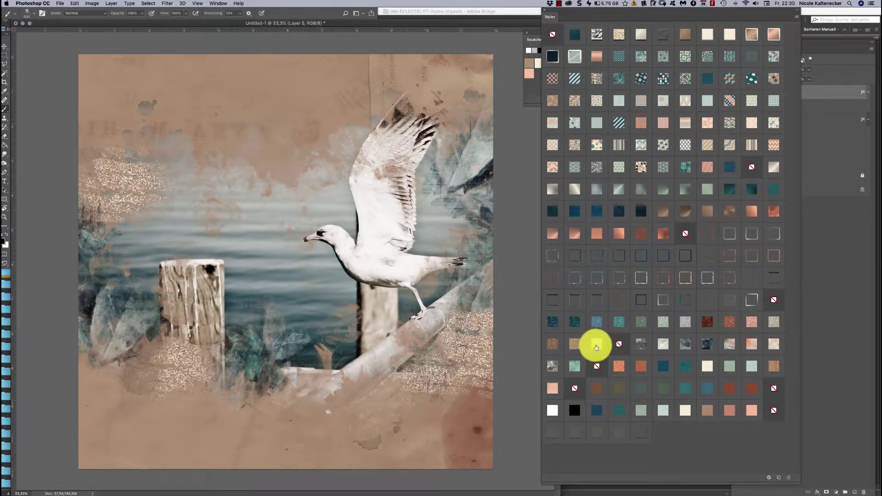
left_click(684, 318)
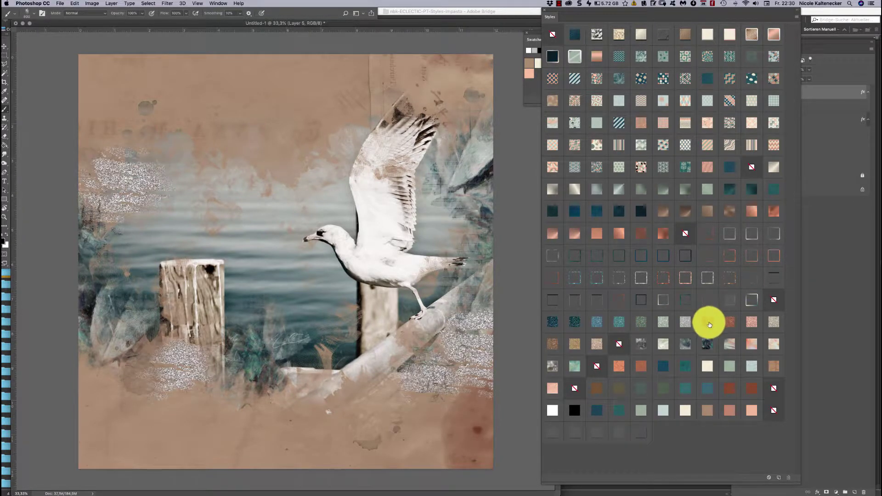
left_click(710, 323)
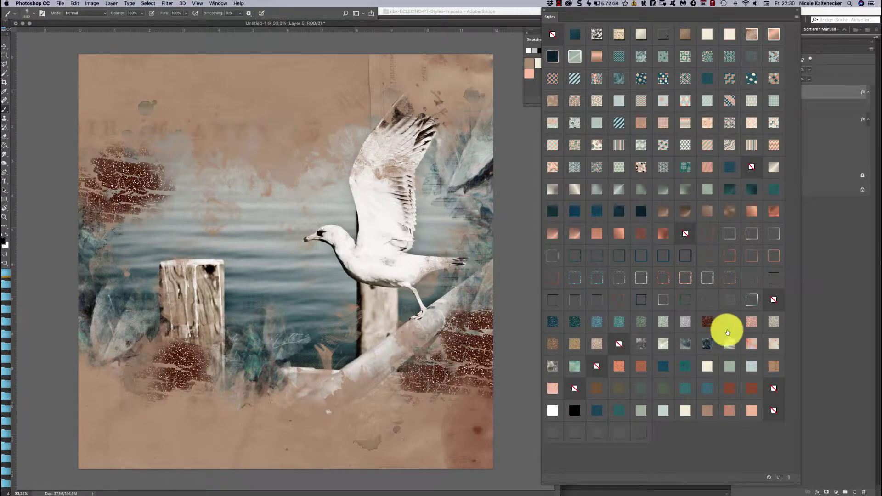
left_click(554, 321)
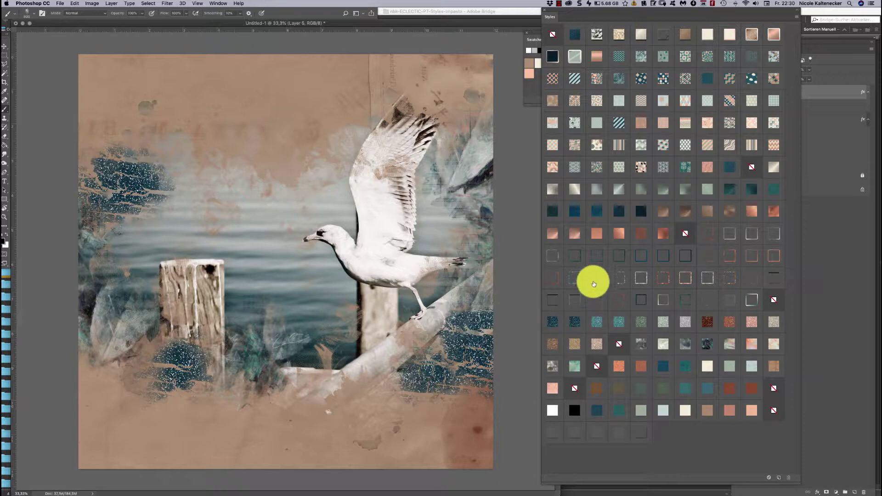
left_click(575, 256)
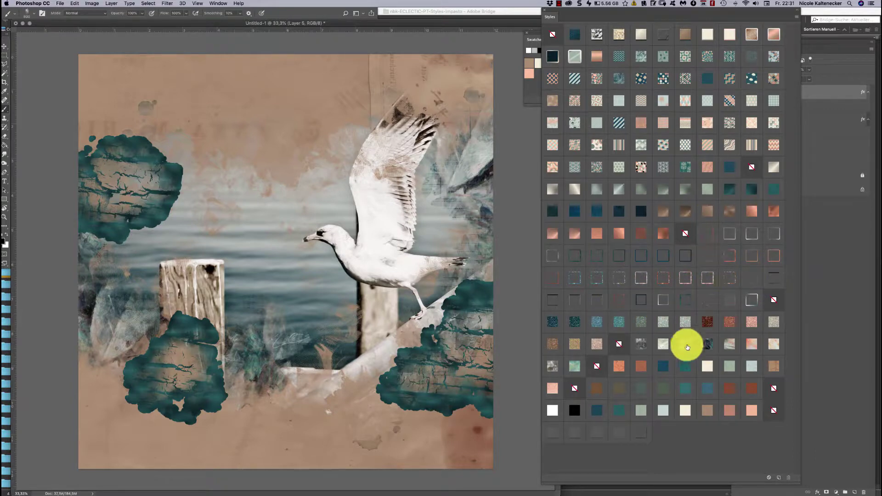
left_click(711, 343)
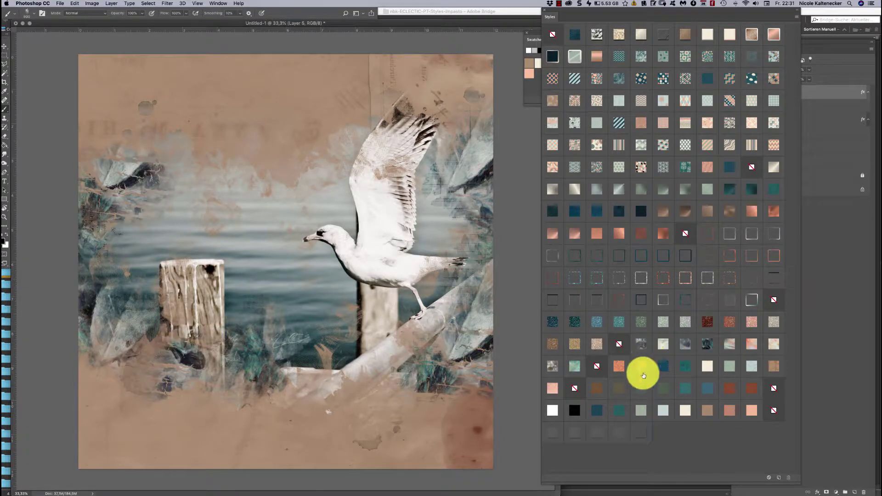
- Apply the pale cream-green impasto style to Layer 5 and paint more cracked texture around the tip of the seagull's wing
left_click(663, 344)
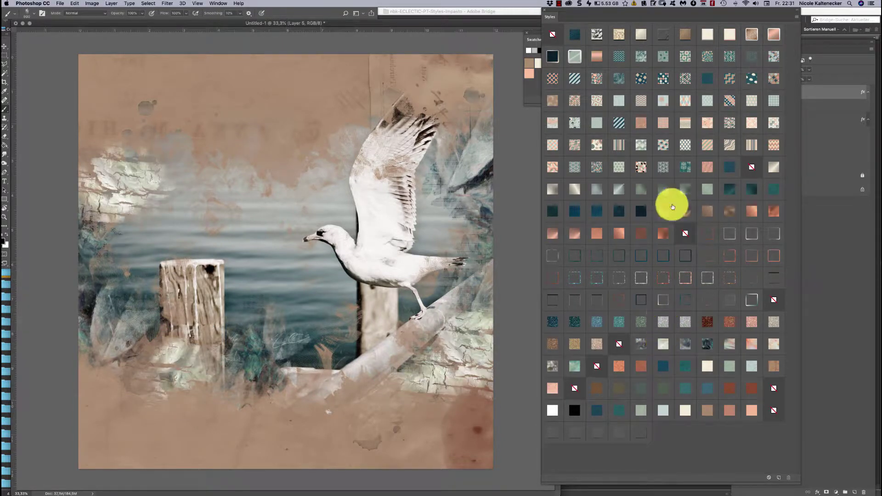
mouse_move(409, 88)
left_mouse_down()
mouse_move(420, 92)
mouse_move(410, 120)
left_mouse_up()
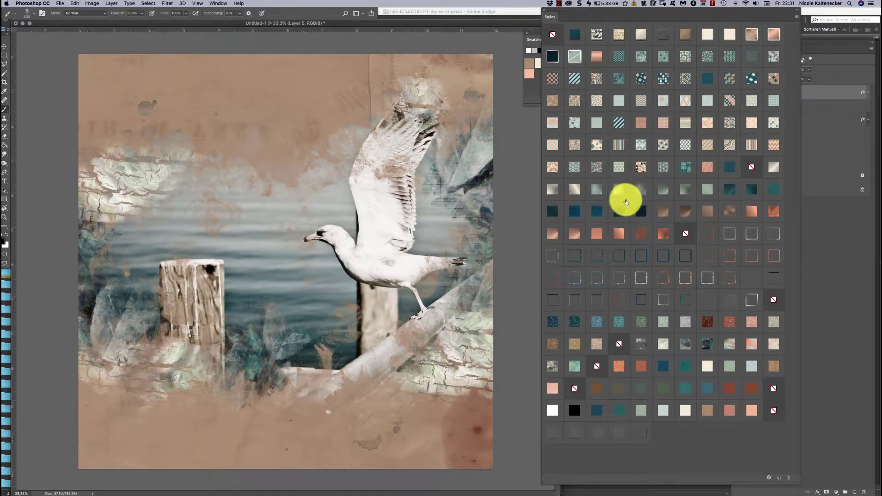
- Move Layer 5 with the cracked patches beneath Layer 4 in the layer order
left_click(843, 95)
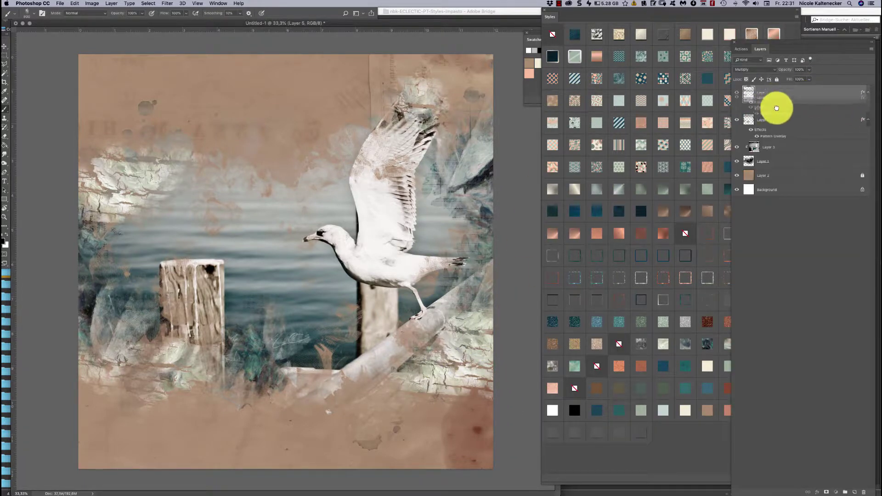
left_click_drag(777, 108, 781, 130)
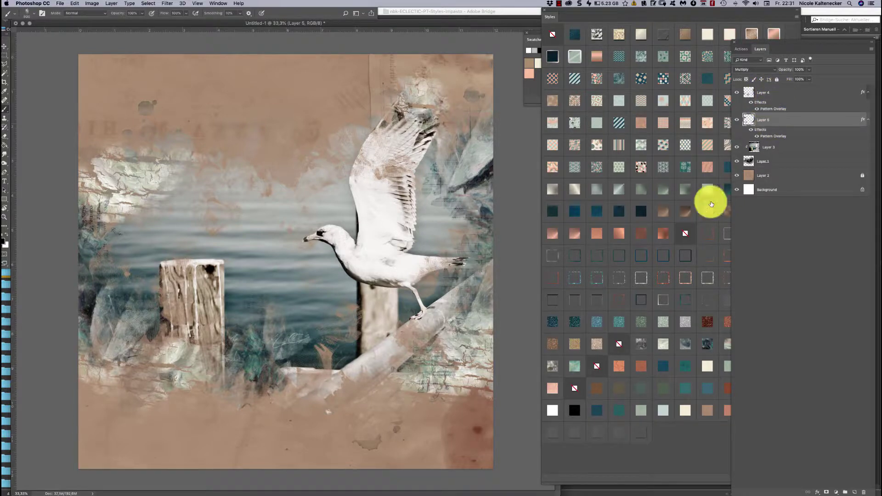
left_click_drag(474, 174, 466, 151)
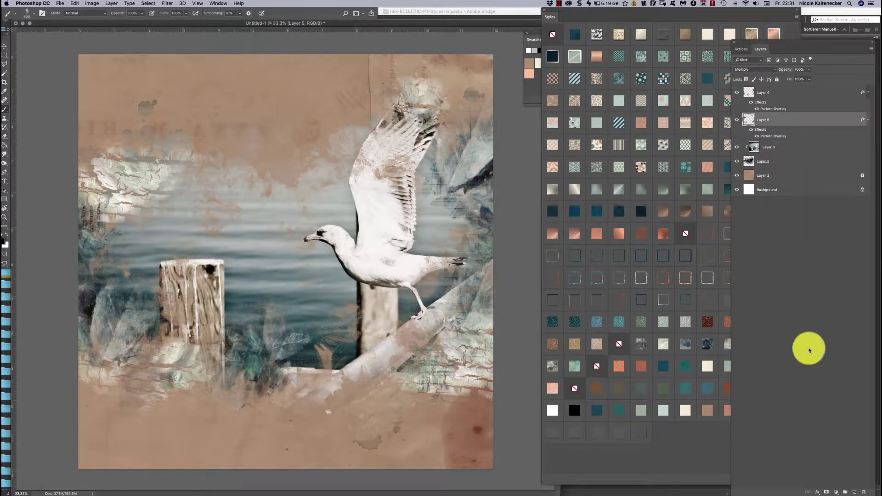
- Add a new layer above Layer 5 and paint dark splotches beside the wing and below the wooden post with the watercolor brush
left_click(855, 492)
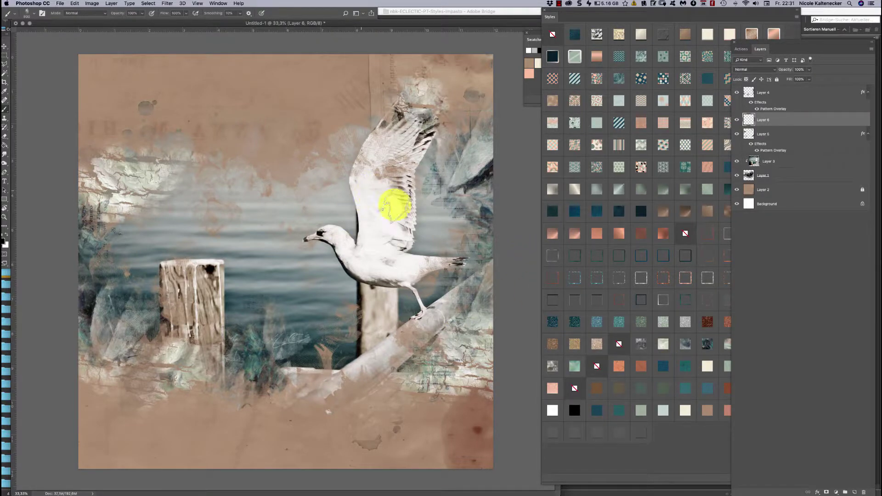
right_click(394, 205)
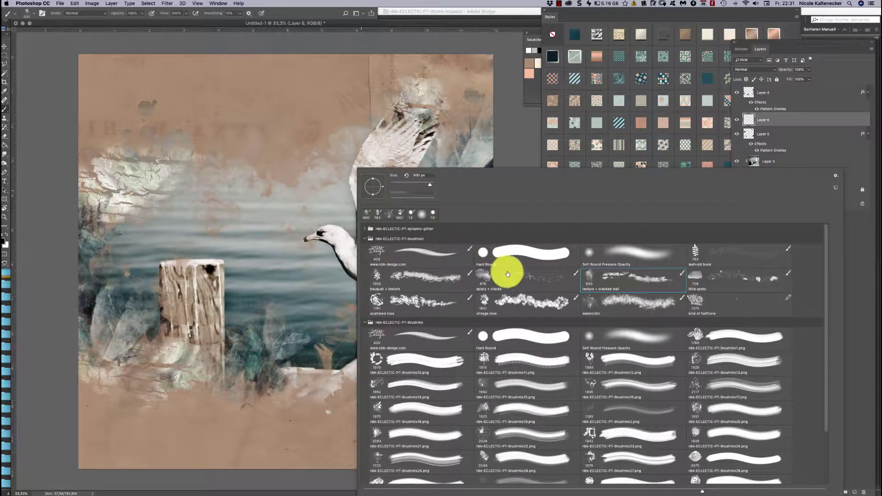
double_click(631, 302)
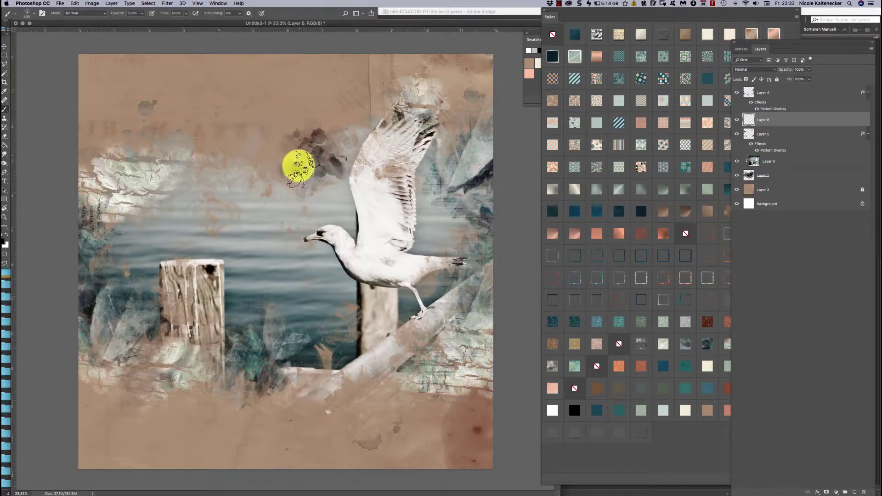
left_click(296, 164)
left_click(211, 175)
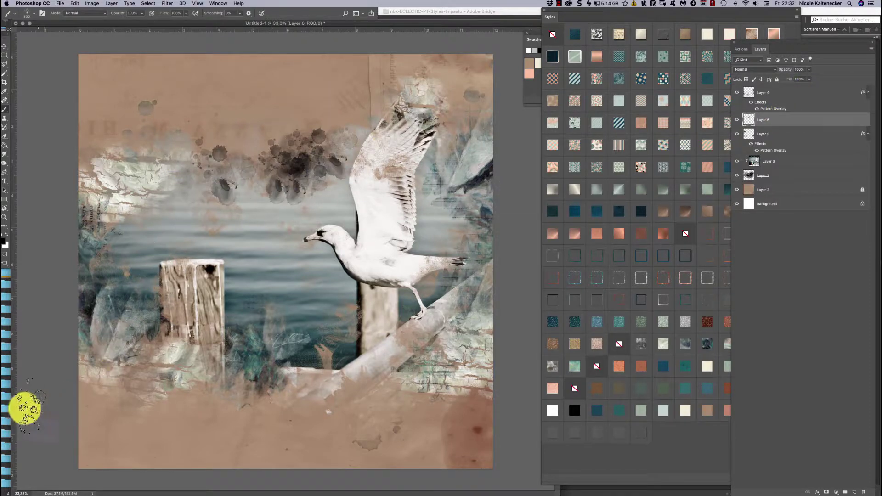
left_click(152, 362)
mouse_move(238, 373)
left_mouse_down()
mouse_move(264, 402)
mouse_move(324, 353)
left_mouse_up()
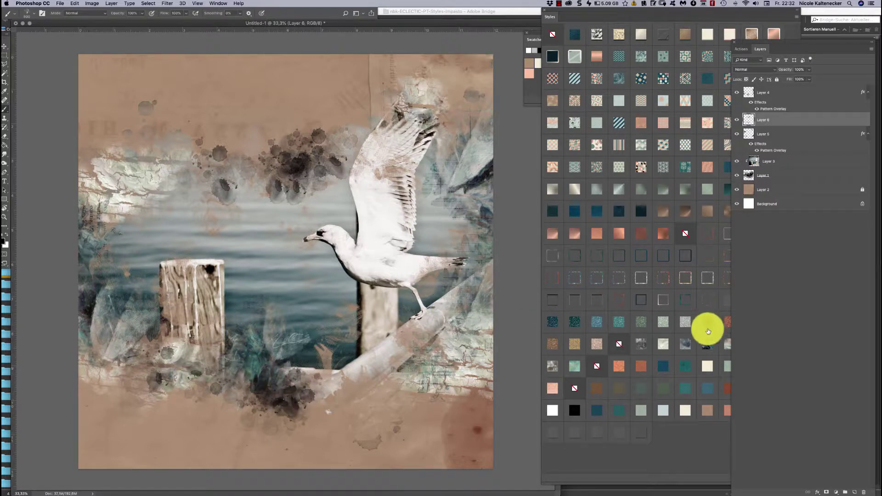
- Apply the teal style to Layer 6, clear its splotches and repaint a band of watercolor texture below the wooden post
left_click(683, 365)
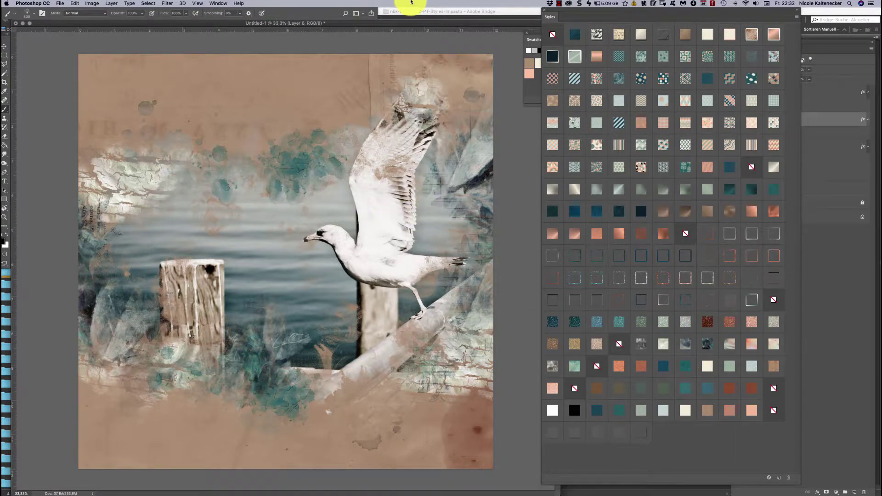
key("BackSpace")
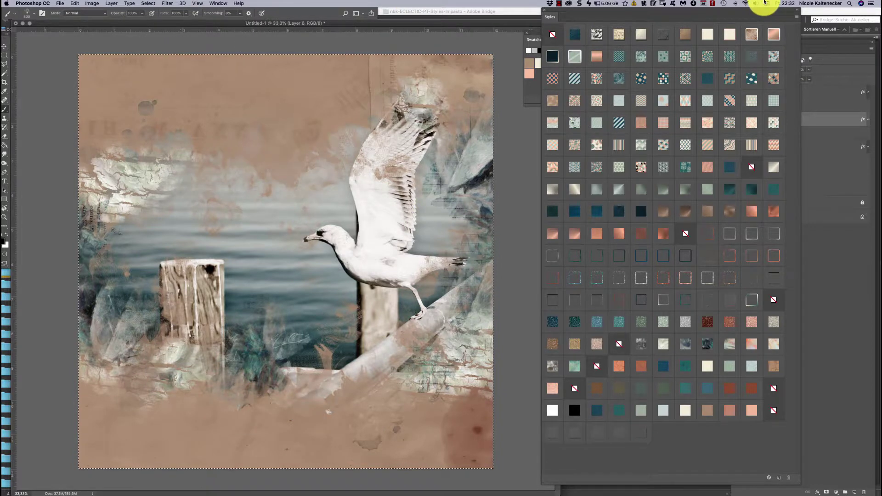
mouse_move(236, 310)
left_mouse_down()
mouse_move(164, 378)
mouse_move(148, 363)
mouse_move(155, 378)
mouse_move(252, 389)
mouse_move(267, 402)
mouse_move(284, 383)
mouse_move(311, 379)
mouse_move(288, 393)
left_mouse_up()
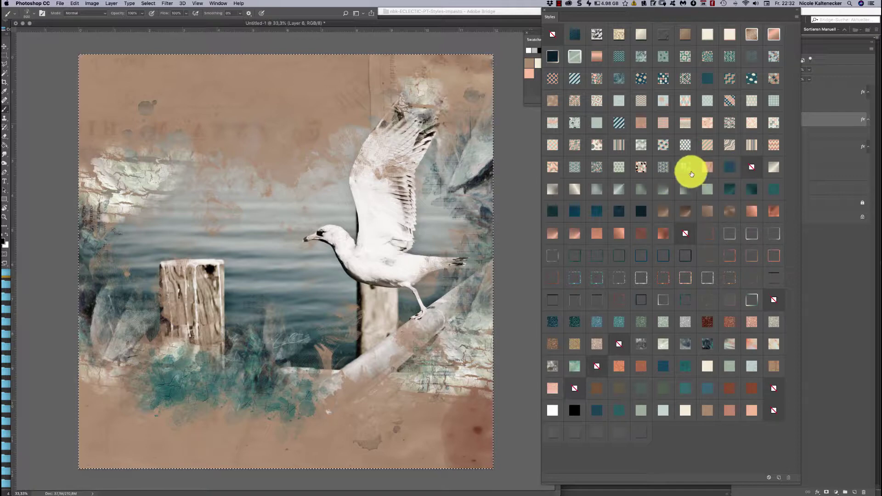
- Try the orange, rust-red, pale blue, sage green and cream impasto styles on the watercolor texture of Layer 6
left_click(623, 366)
left_click(639, 364)
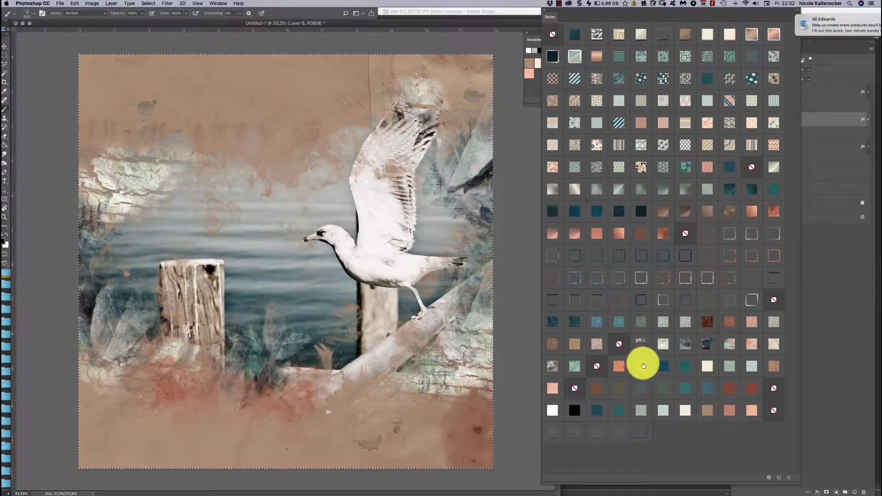
left_click(864, 21)
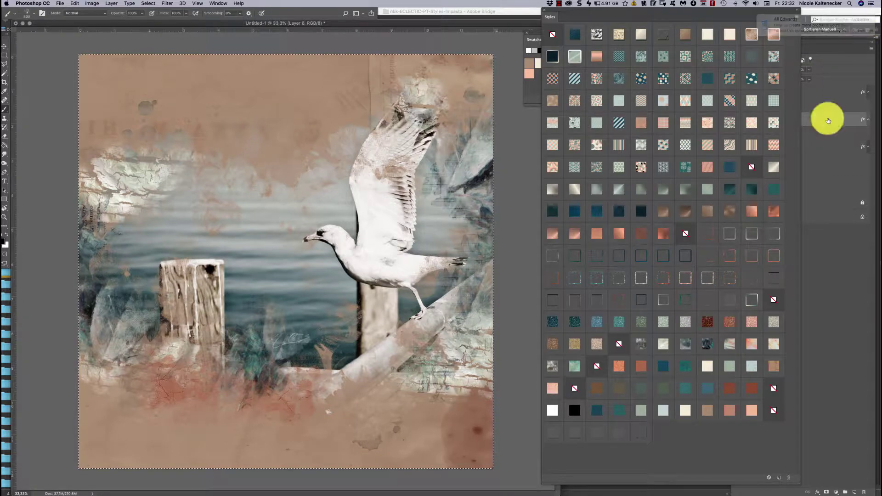
left_click(751, 368)
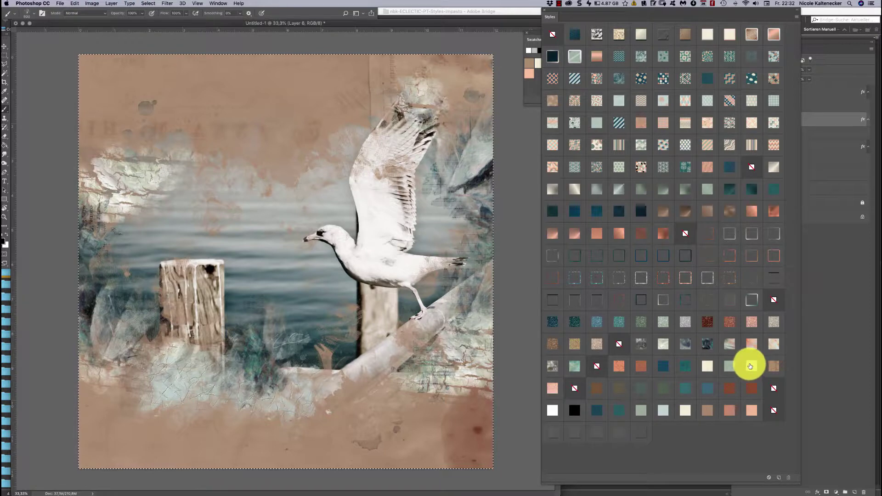
left_click(729, 365)
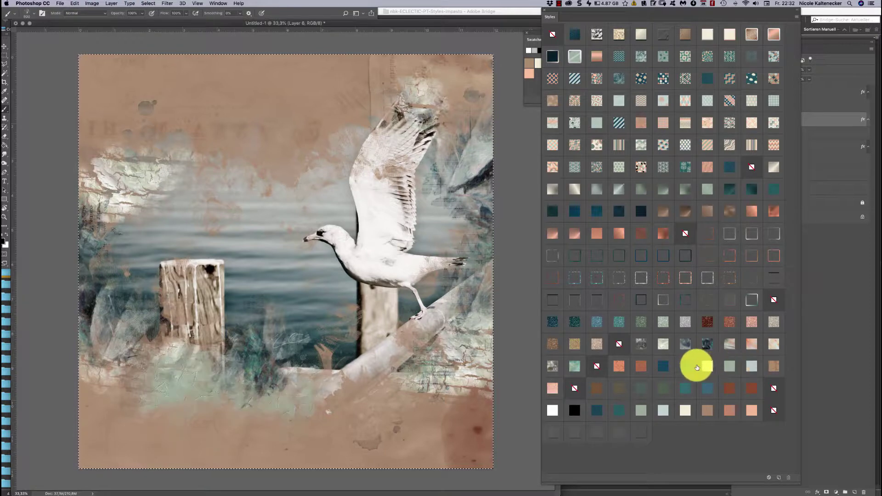
left_click(708, 366)
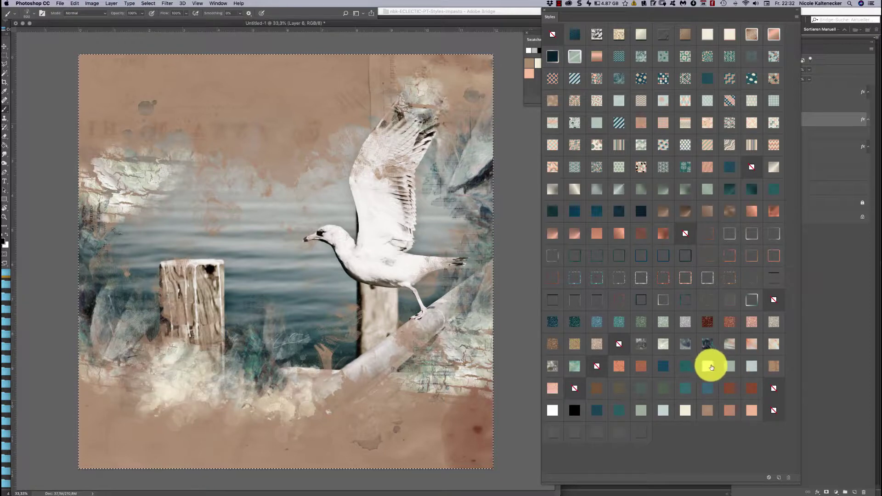
- Apply the tan style to Layer 6 and move the layer with the cracks directly above the locked Layer 2
left_click(777, 365)
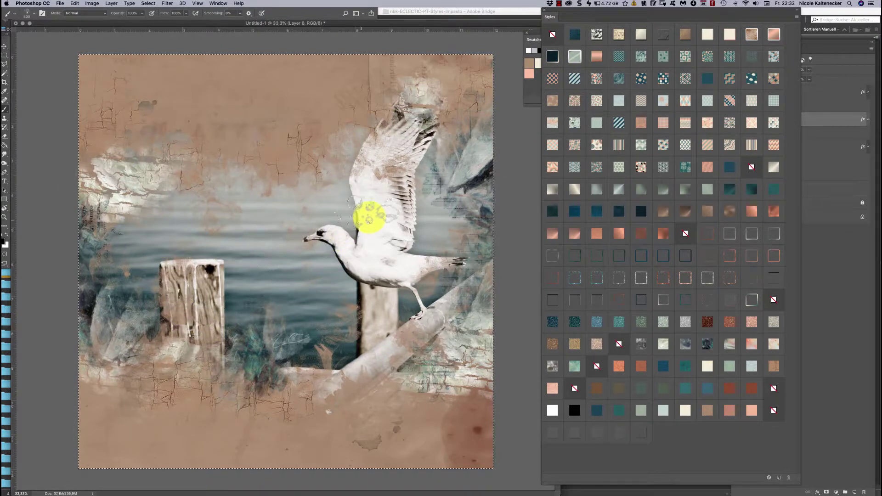
left_click(830, 119)
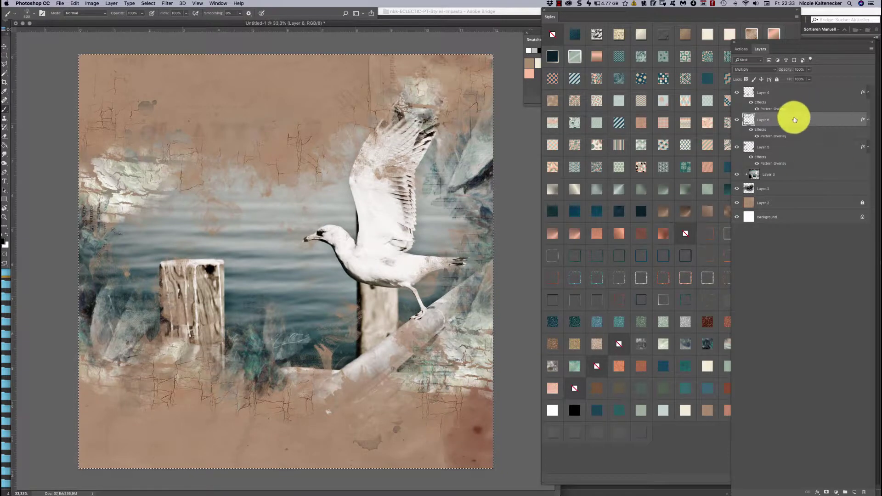
left_click_drag(794, 126, 796, 196)
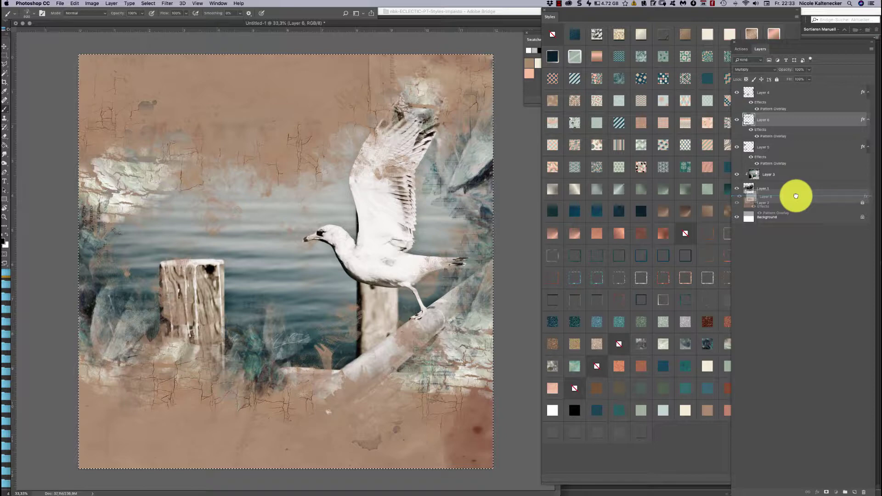
left_click_drag(796, 196, 797, 197)
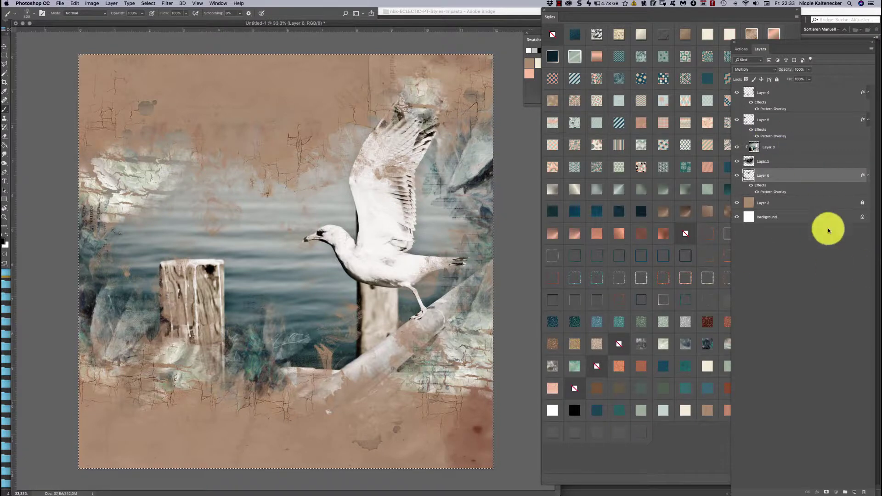
- Add two new layers above Layer 6 and move the upper one, Layer 8, to the top of the layer order
left_click(855, 492)
left_click(855, 492)
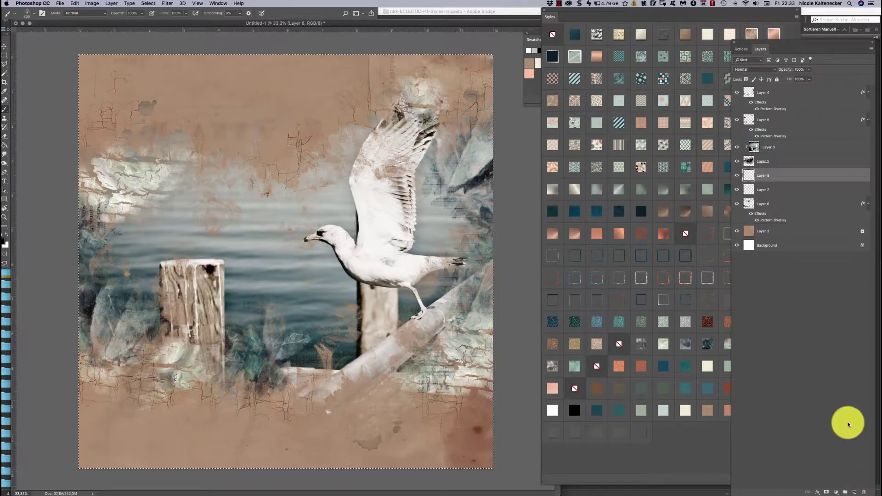
left_click_drag(784, 176, 787, 90)
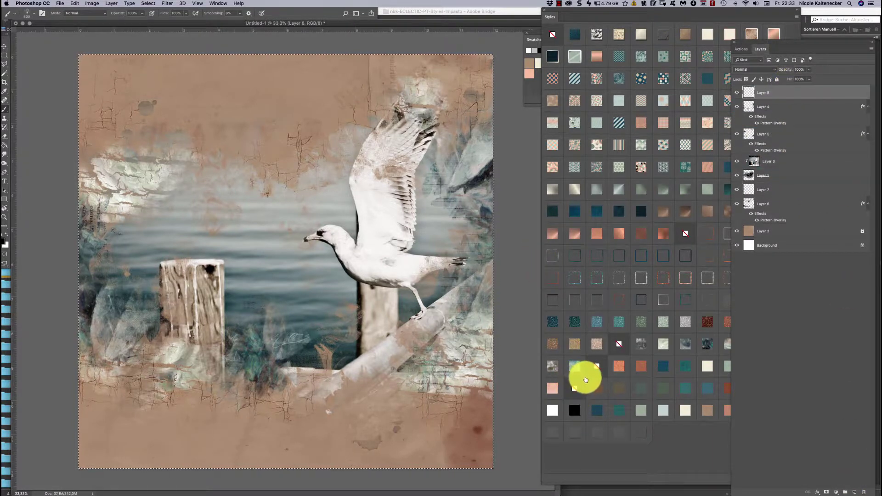
- Choose the nbk-ECLECTIC-PT-Brushmix12.png brush and stamp the dark leaf cluster over the wooden post on Layer 8
right_click(442, 320)
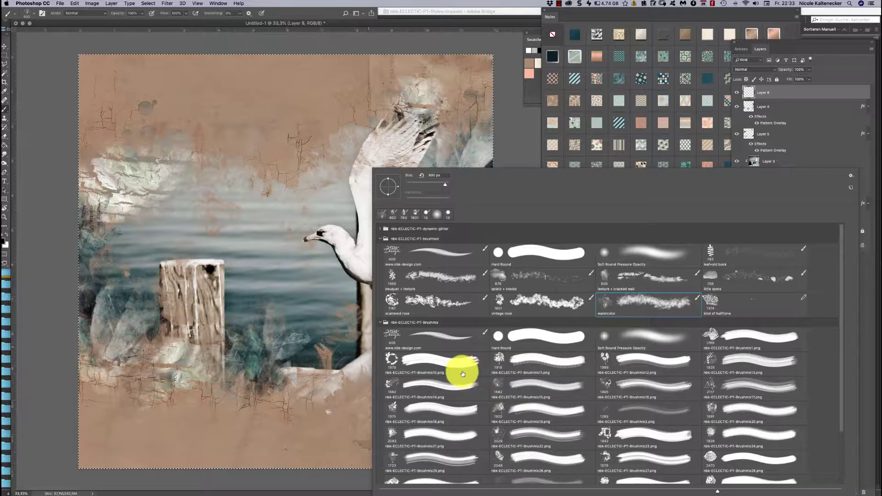
double_click(606, 362)
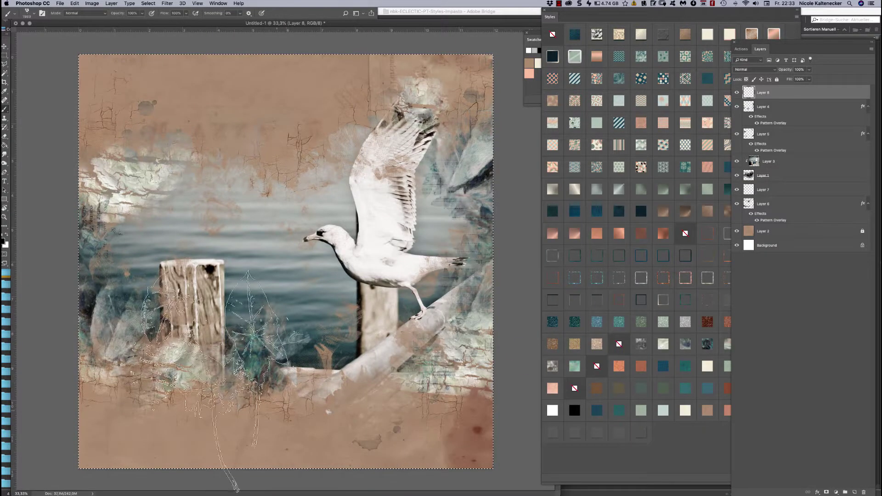
left_click(159, 306)
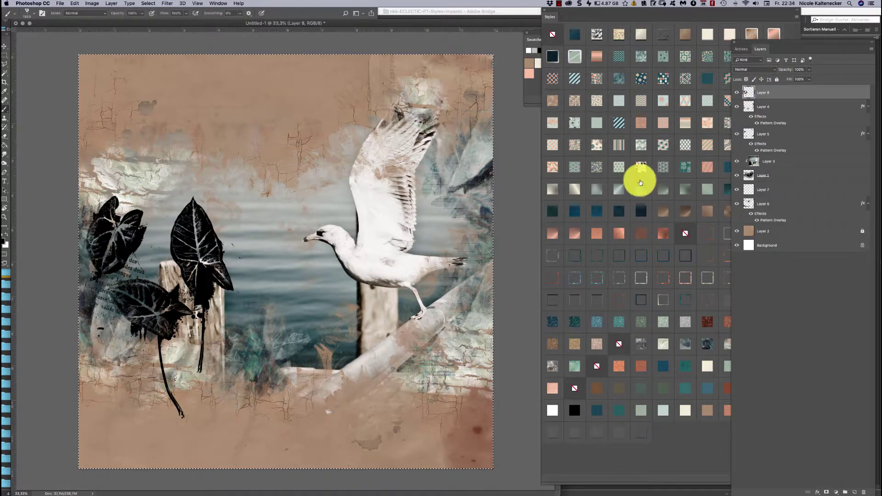
- Try coral-and-cream, cross, square, teal chevron, pale blue and blue diagonal-stripe pattern styles plus silver glitter on the leaves
left_click(641, 168)
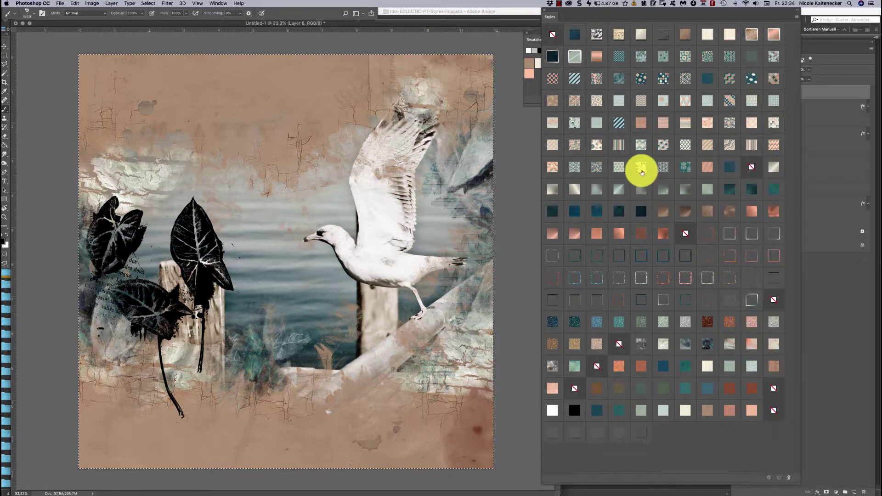
left_click(663, 78)
left_click(758, 123)
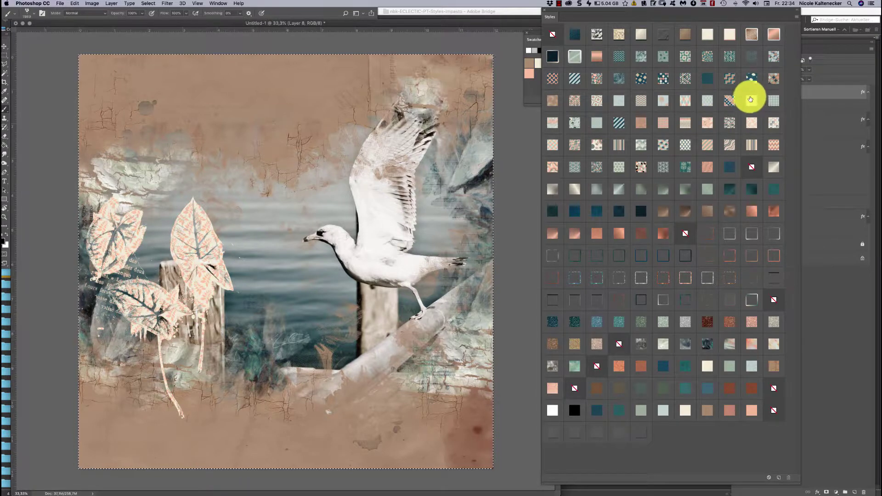
left_click(751, 101)
left_click(774, 78)
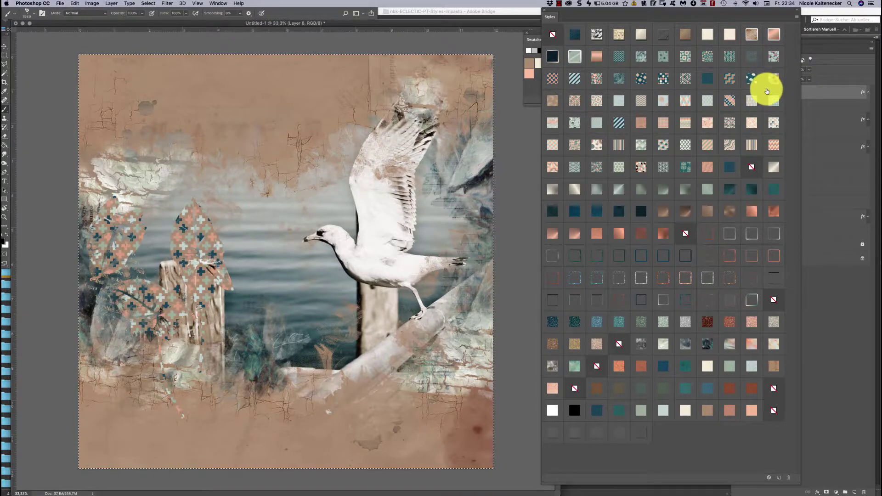
left_click(763, 131)
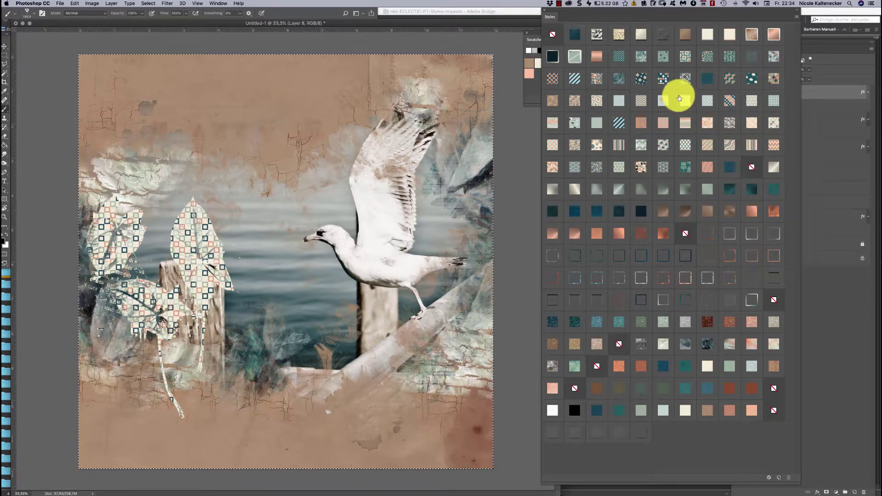
left_click(664, 82)
left_click(623, 56)
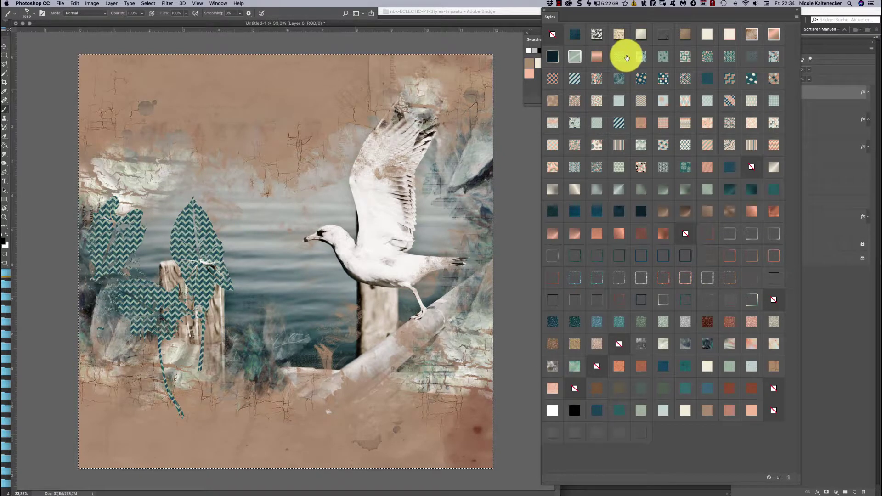
left_click(619, 101)
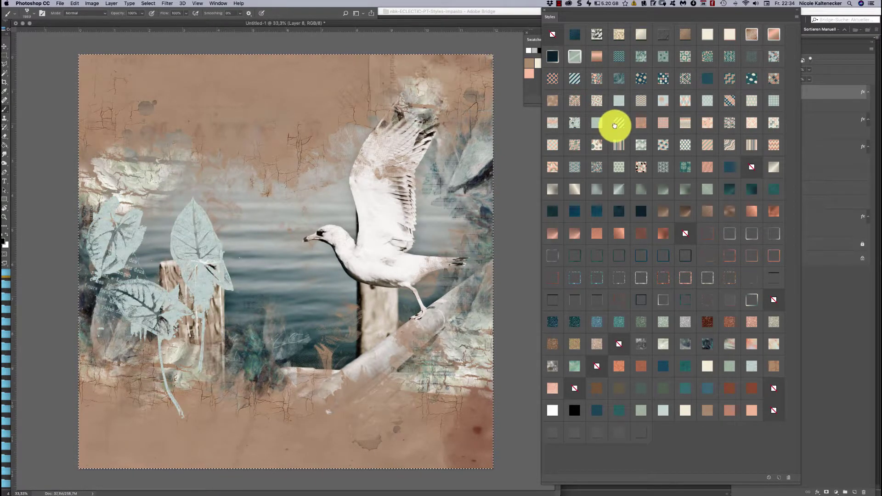
left_click(618, 124)
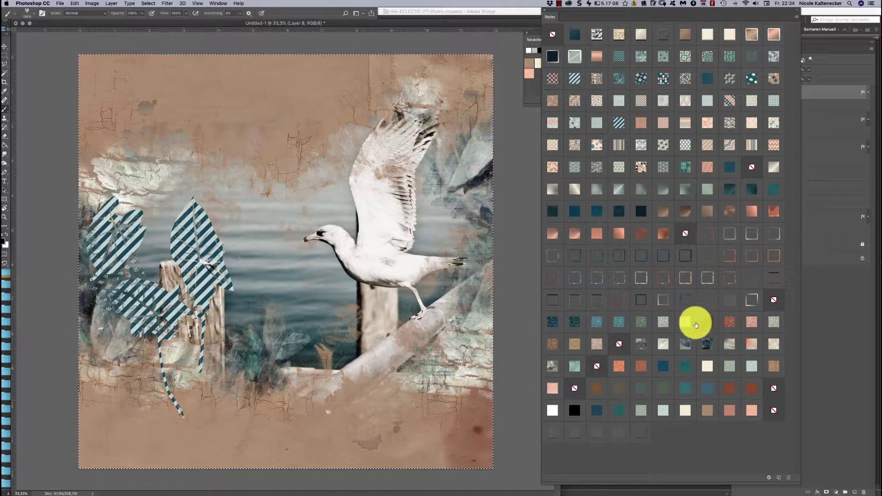
left_click(679, 322)
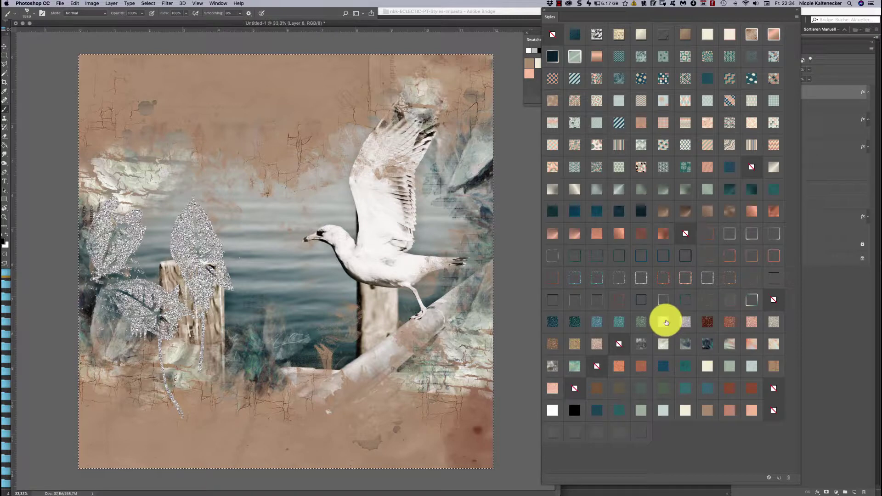
- Compare the painterly impasto styles on the leaf cluster and apply the multicolored teal-and-rust one to Layer 8
left_click(663, 342)
left_click(687, 344)
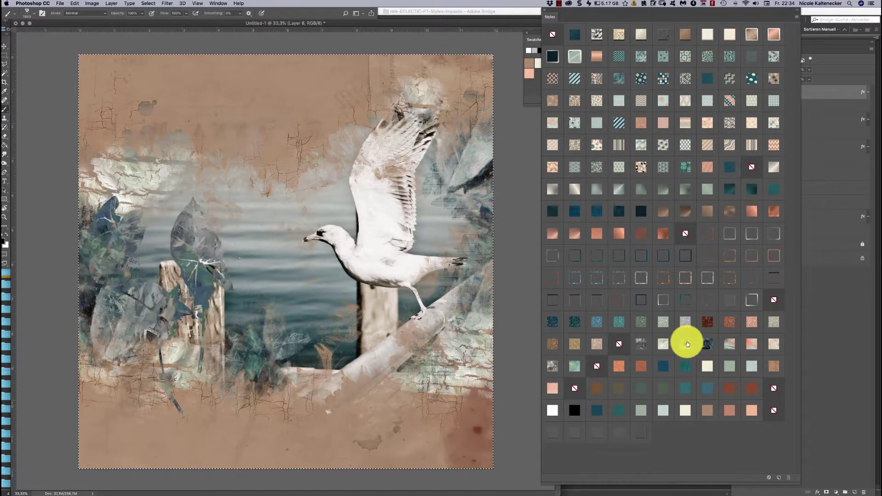
left_click(707, 343)
left_click(730, 345)
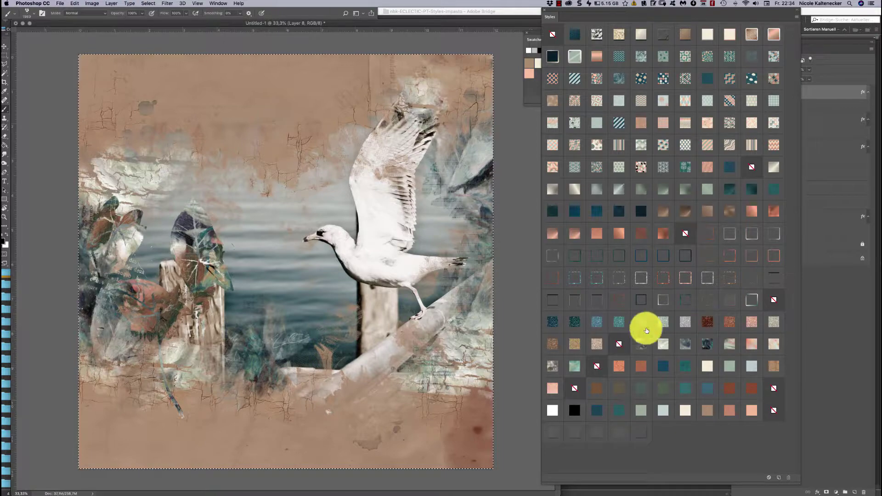
- Try the leaf cluster in the lower right corner of the artwork and at its upper left edge
left_click(5, 48)
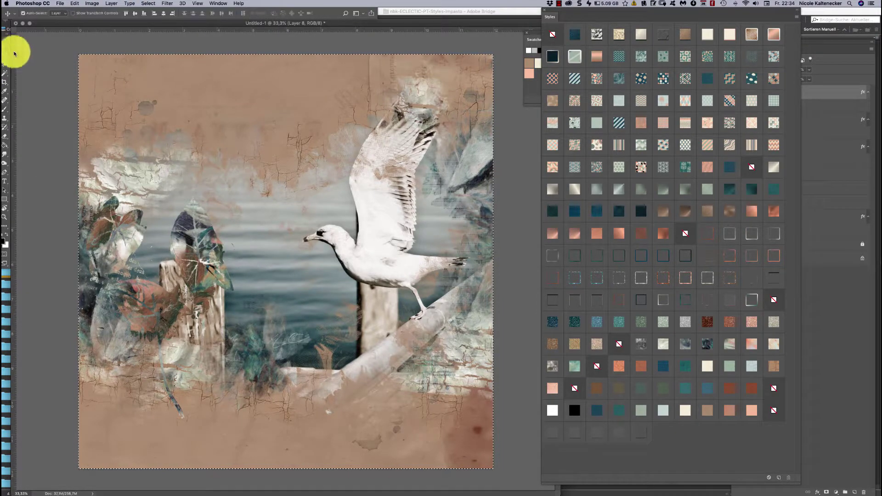
left_click_drag(212, 210, 528, 306)
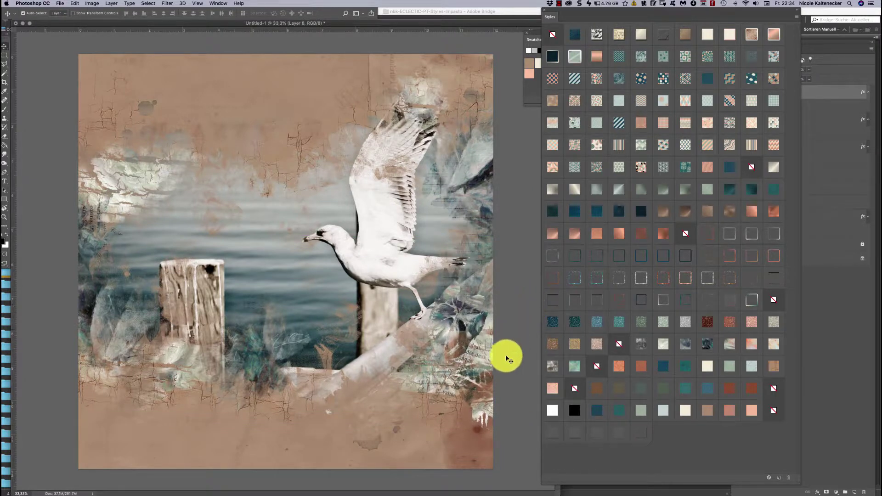
left_click_drag(475, 394, 73, 177)
- Try rotating the leaf cluster clockwise and shifting it lower along the artwork's left edge with Free Transform
key("super+t")
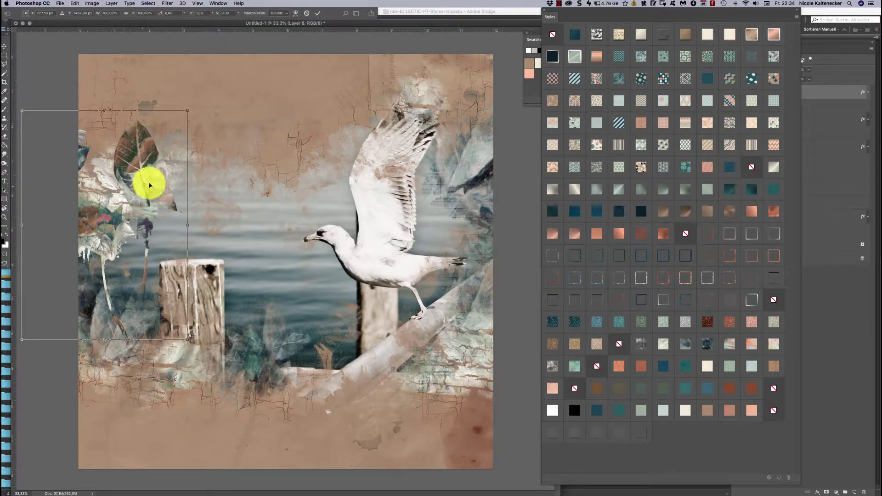
left_click_drag(186, 91, 213, 122)
left_click_drag(174, 191, 129, 300)
key("Return")
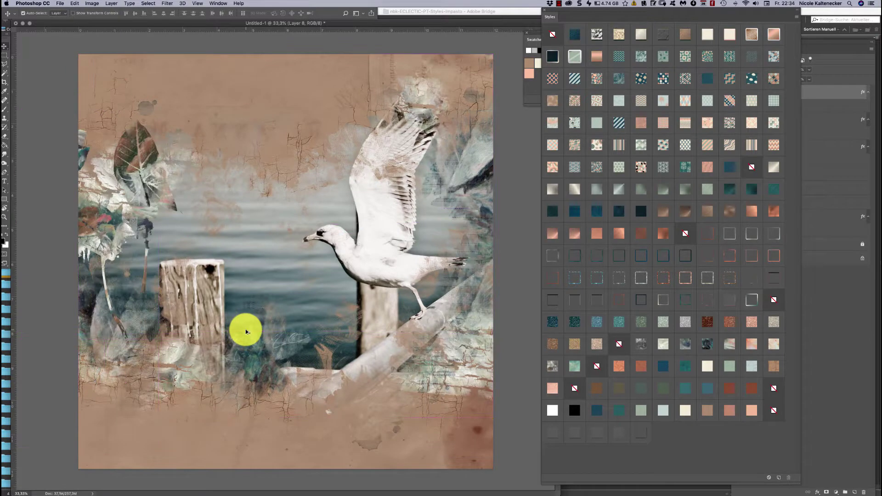
- Move the leaf cluster into the water just right of the wooden post and scale it down to fit there
key("ctrl+v")
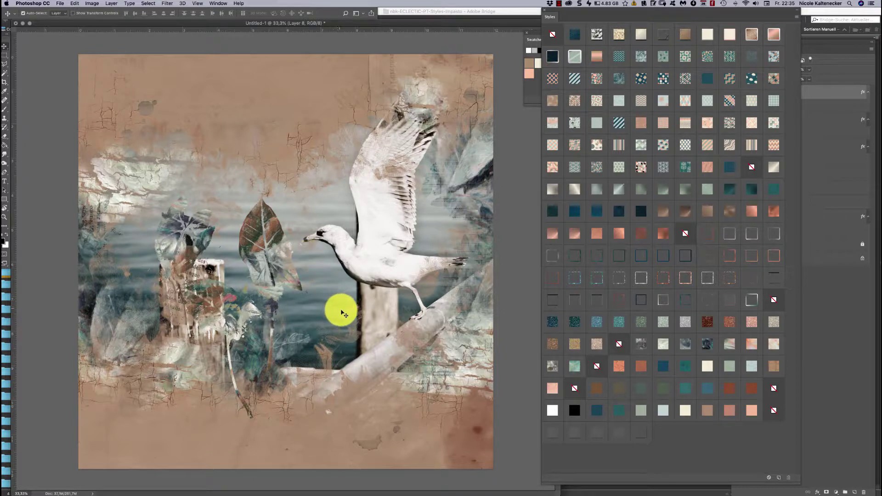
left_click_drag(268, 230, 290, 278)
key("ctrl+t")
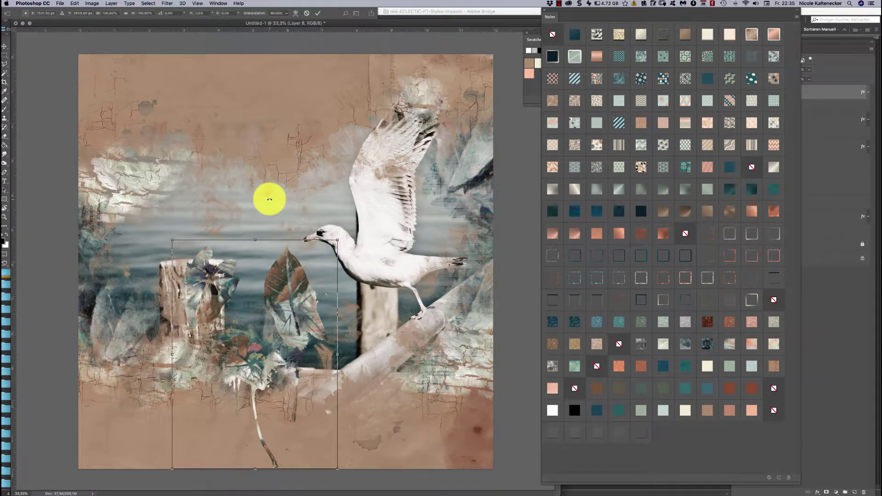
left_click_drag(338, 240, 296, 312)
key("Return")
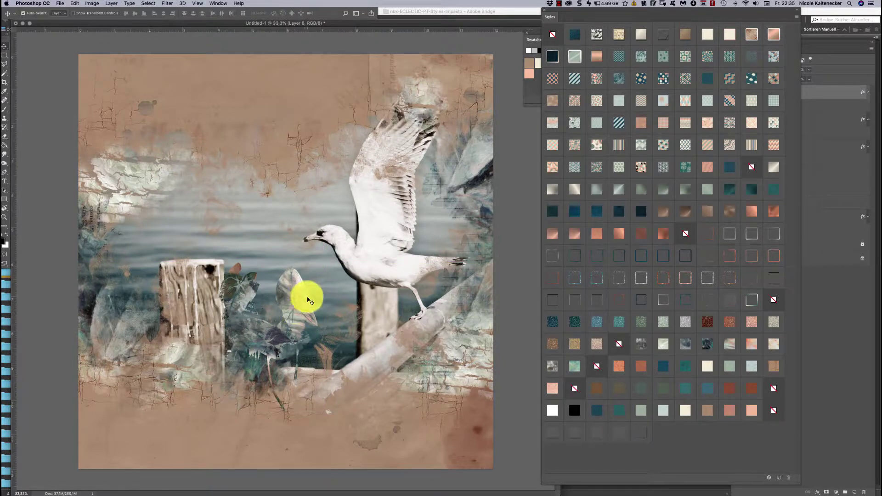
left_click_drag(296, 280, 306, 303)
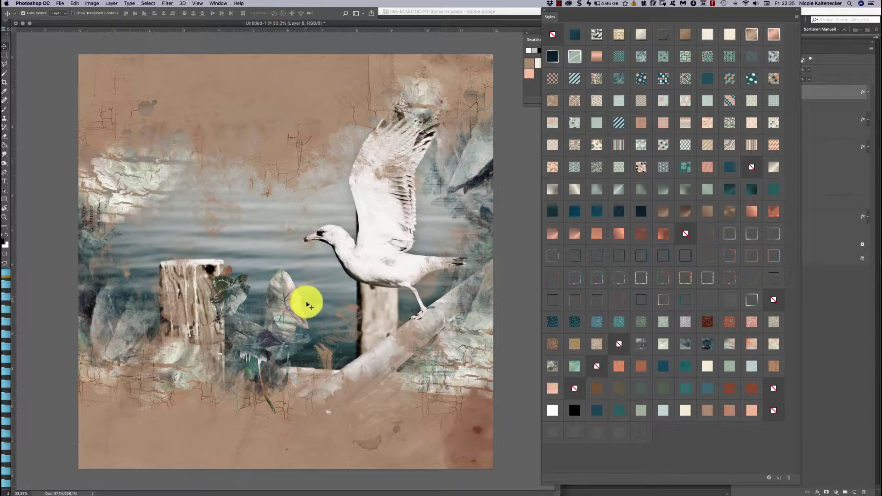
- Compare the mint-green and blue-grey multicolored painterly styles on the leaf cluster and keep the blue-grey one
left_click(575, 366)
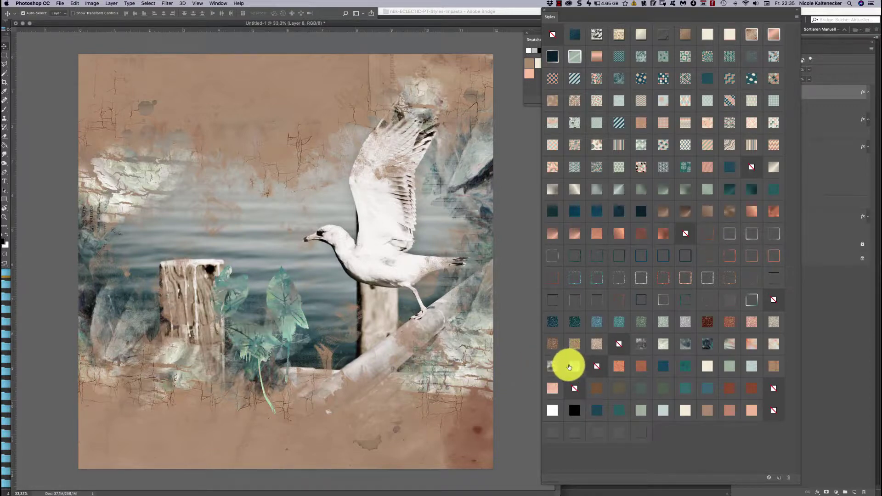
left_click(555, 367)
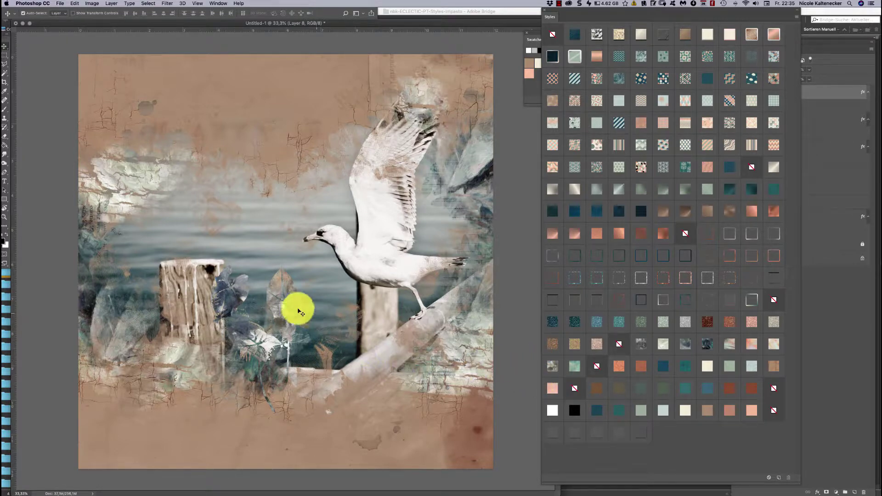
left_click_drag(276, 282, 275, 284)
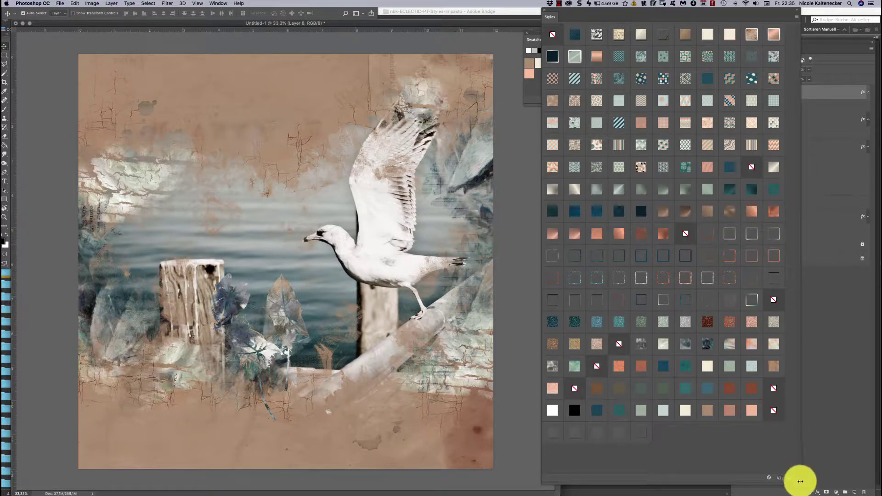
left_click_drag(802, 477, 823, 476)
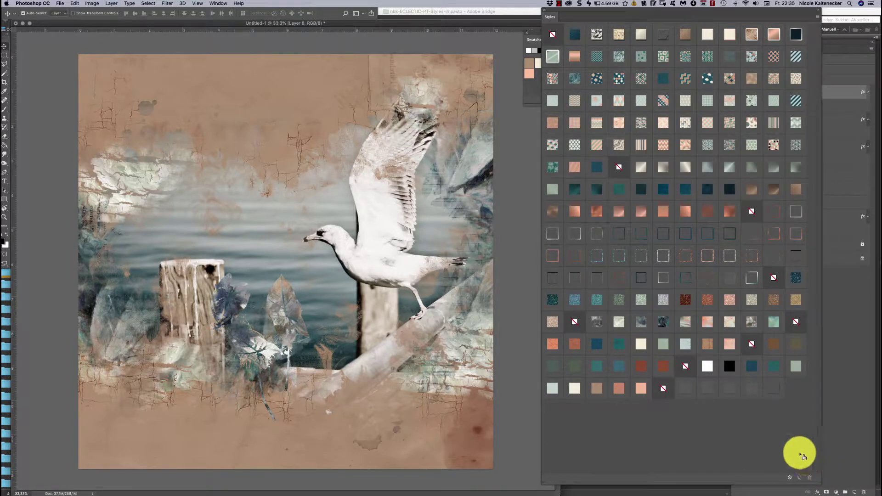
- Move the leaf cluster lower so its leaves overlap the wooden post and its stems extend onto the brown paper
left_click_drag(750, 318, 279, 290)
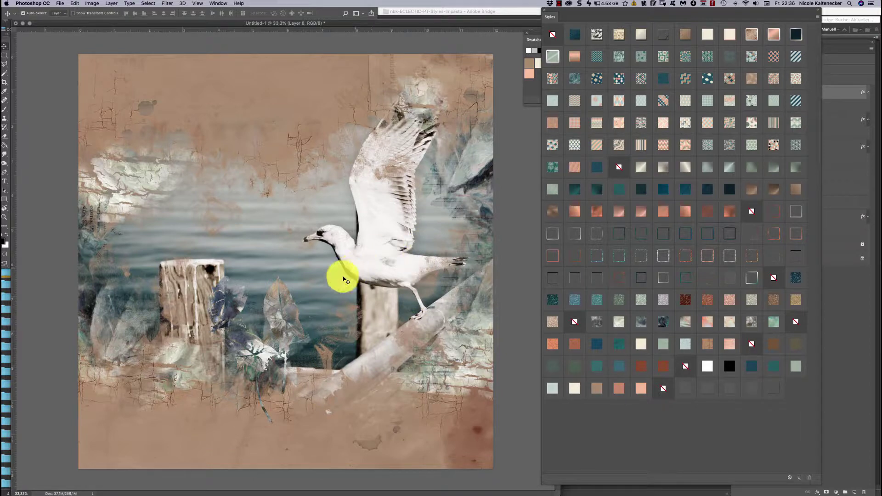
left_click_drag(273, 288, 269, 280)
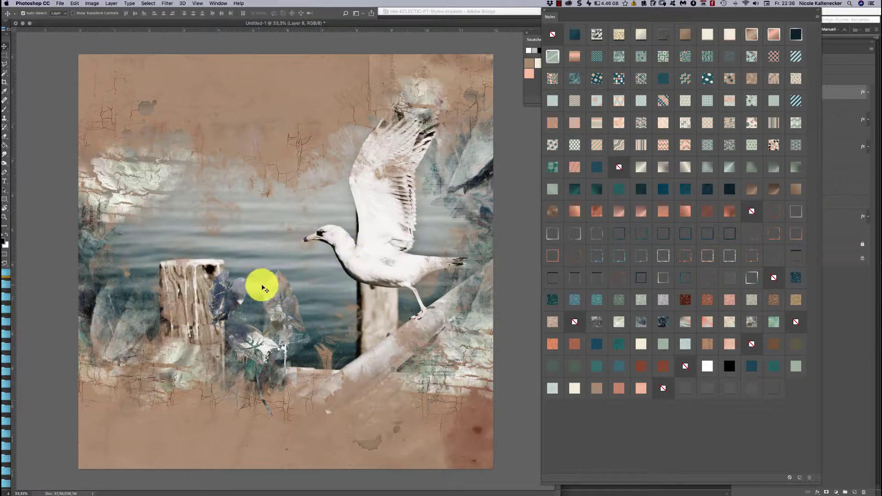
mouse_move(274, 280)
left_mouse_down()
mouse_move(241, 278)
mouse_move(272, 298)
left_mouse_up()
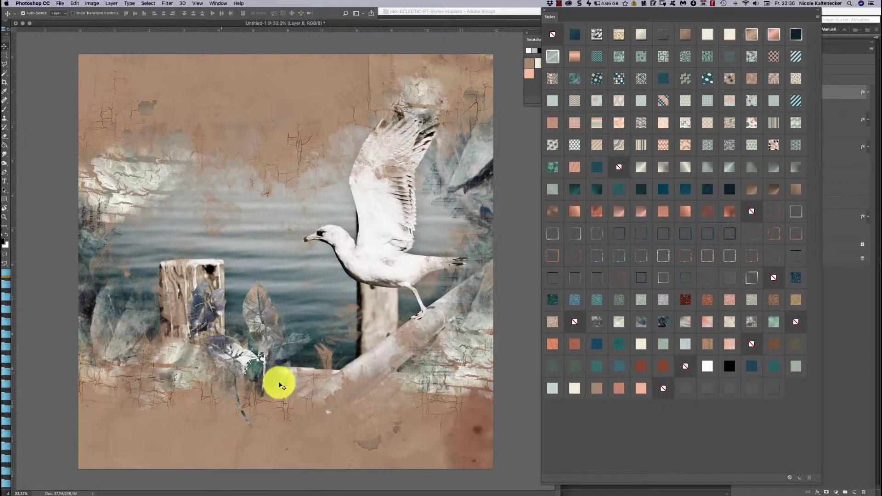
left_click_drag(254, 286, 257, 296)
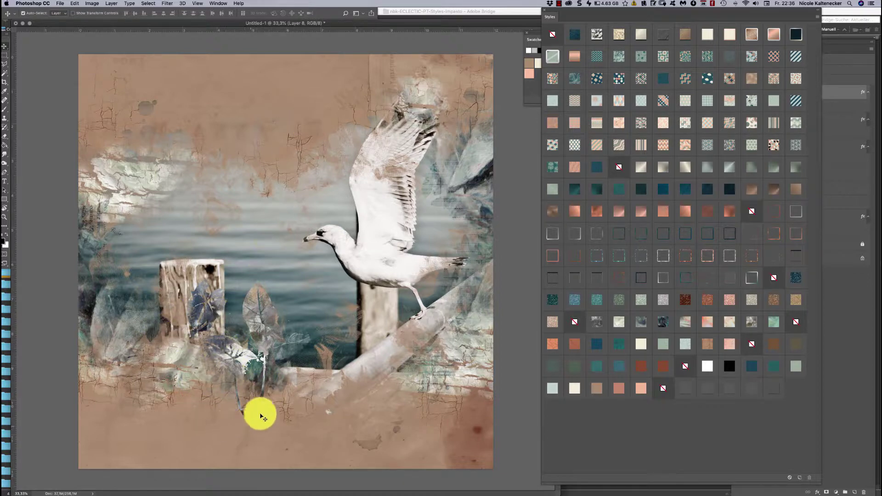
left_click_drag(267, 340, 248, 429)
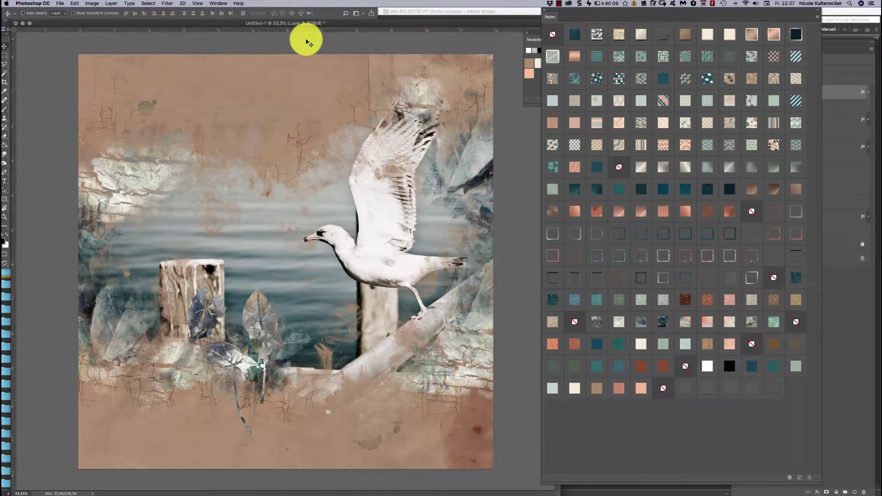
- Create a new layer named Layer 9 and choose the nbk-scattered-splash brush from the dynamic-glitter set
key("super+shift+n")
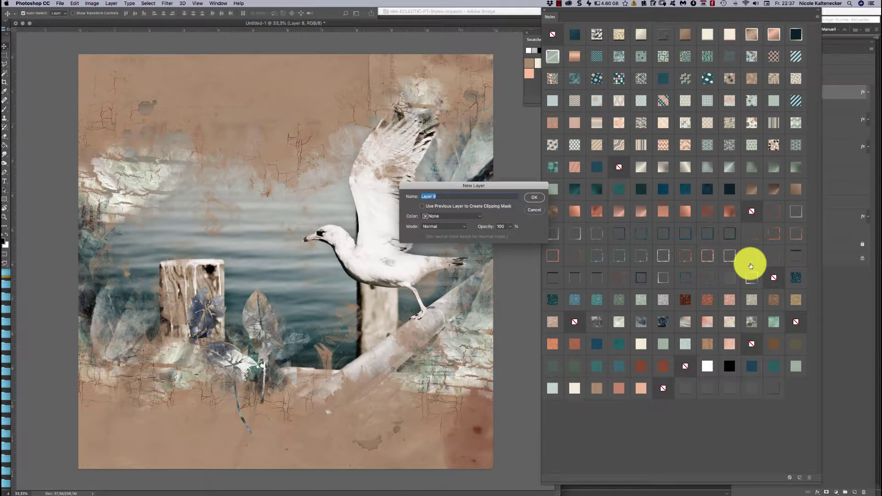
key("Return")
left_click(6, 109)
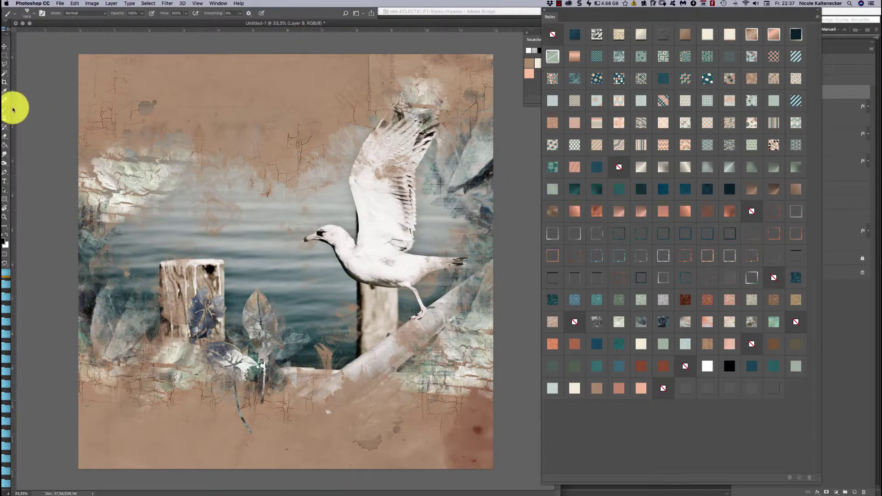
right_click(399, 293)
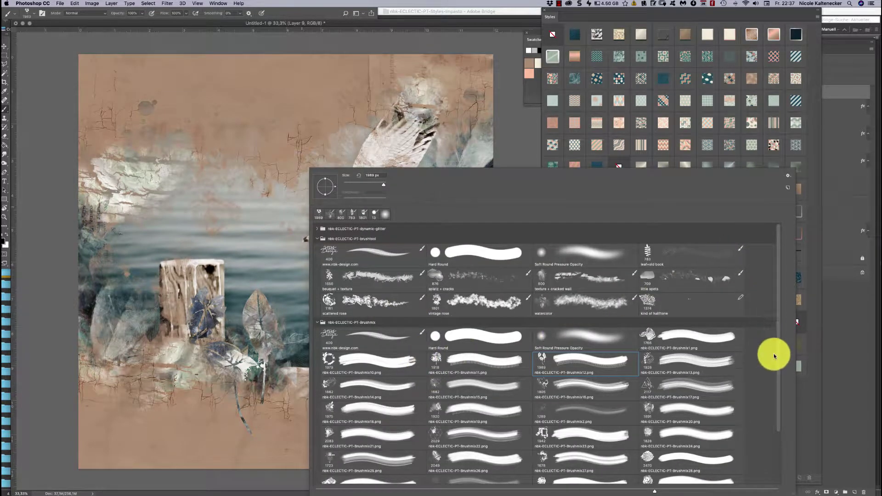
scroll(782, 375, "down", 3)
scroll(752, 301, "up", 3)
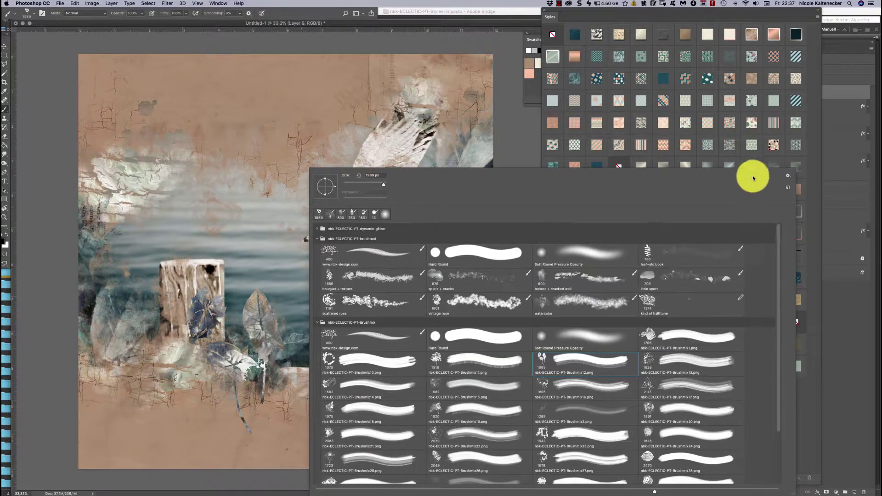
left_click(319, 230)
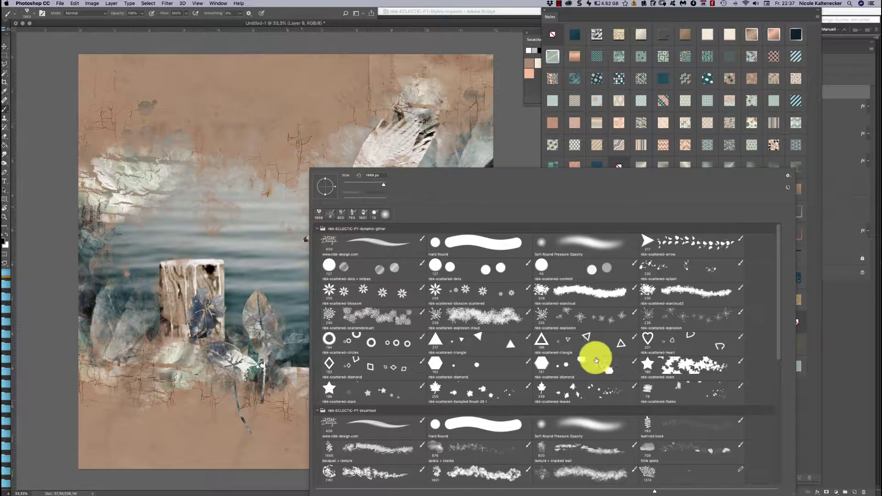
double_click(660, 268)
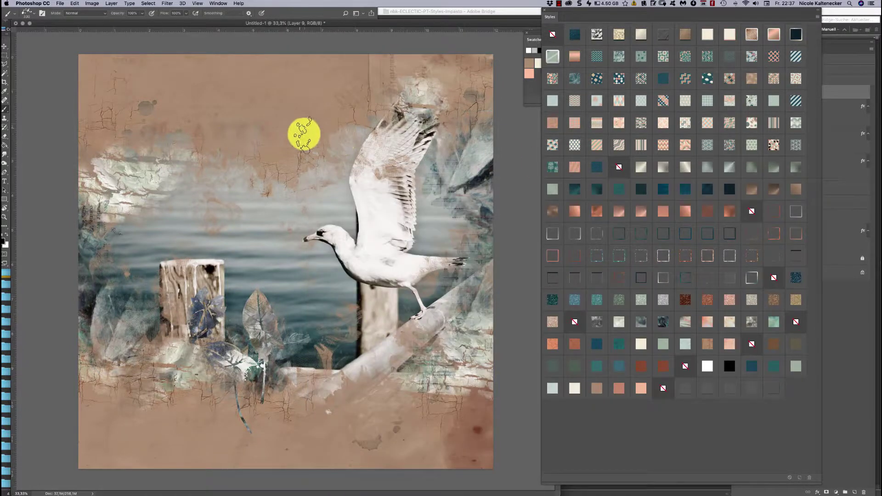
- Stamp black splashes above the water left of the wing, on the left cracked wall, at the lower right and below the log
left_click_drag(301, 132, 294, 162)
left_click(137, 177)
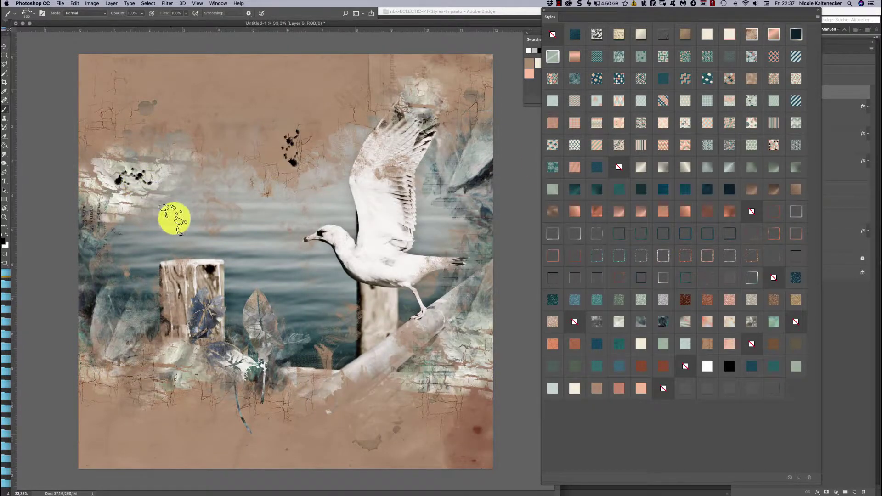
left_click(467, 342)
left_click(332, 406)
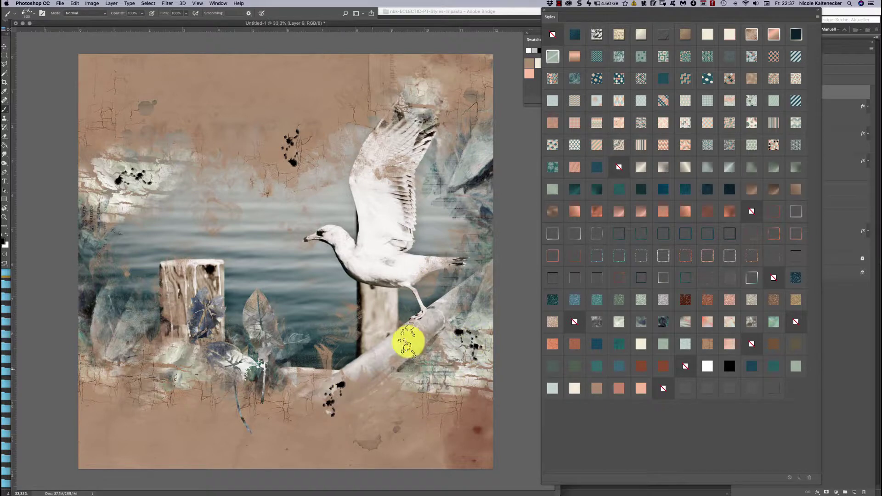
- Compare glitter styles on Layer 9, apply the dark blue one, and stamp another splash on the leaves behind the gull
left_click(664, 303)
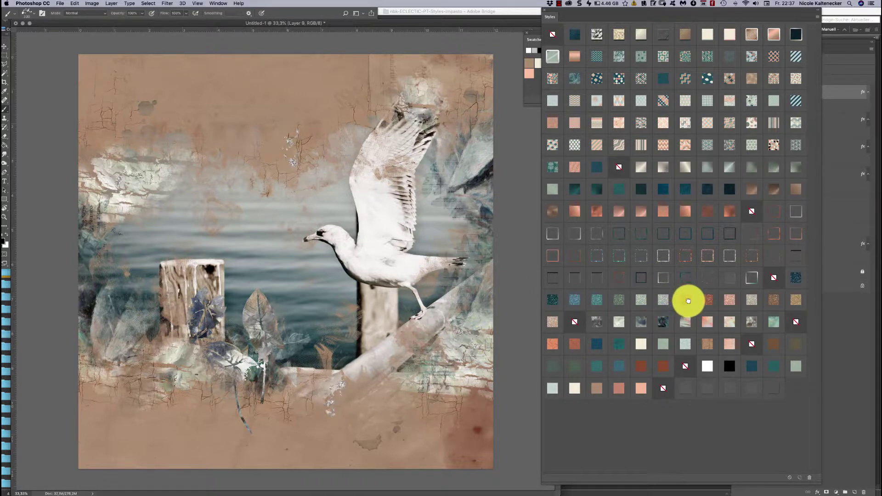
left_click(686, 300)
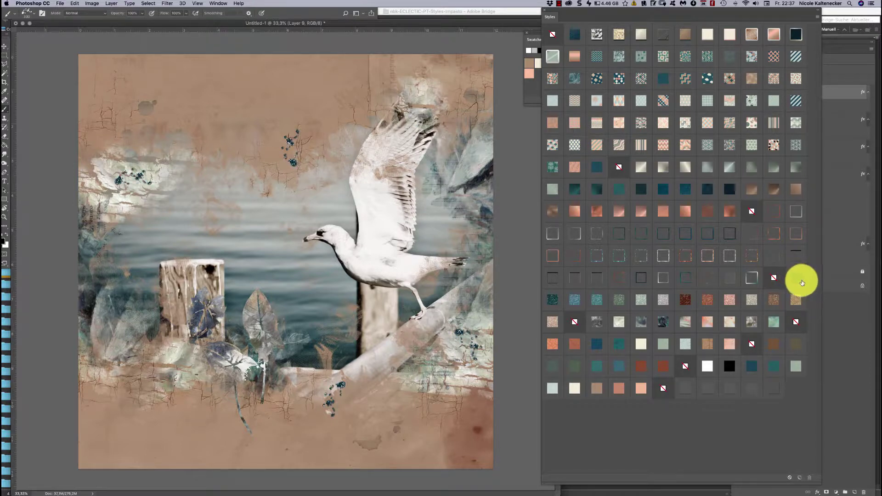
left_click(478, 227)
- Create a new layer named Layer 10 and choose the solid hexagon nbk-scattered-diamond brush
key("super+shift+n")
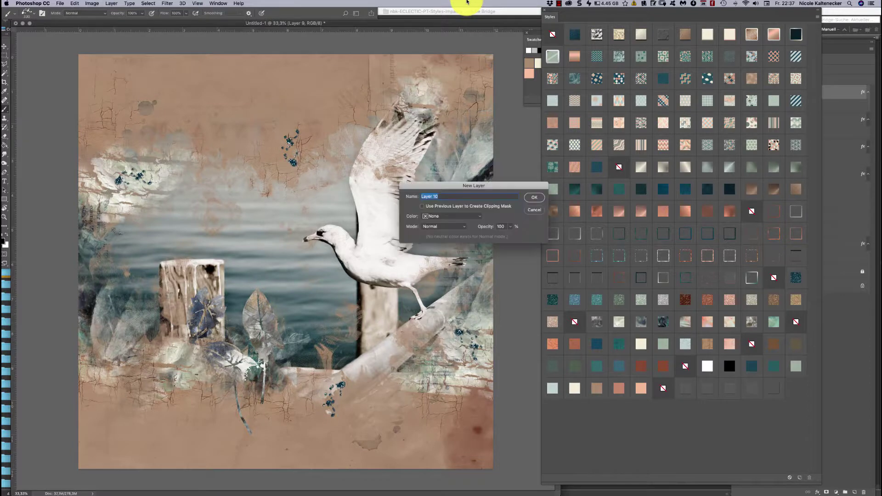
key("Return")
right_click(370, 207)
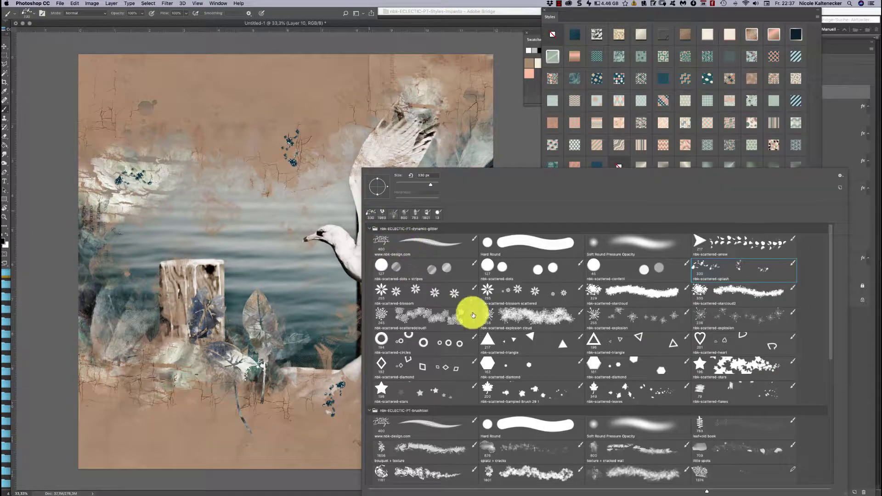
left_click(517, 375)
- Try stamping large black hexagons across the artwork, and clear them from Layer 10
left_click(231, 149)
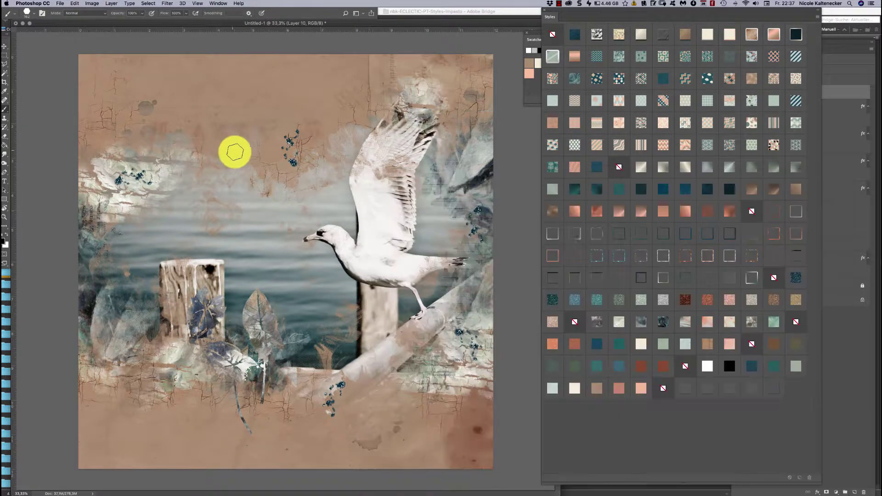
left_click(465, 181)
left_click(320, 298)
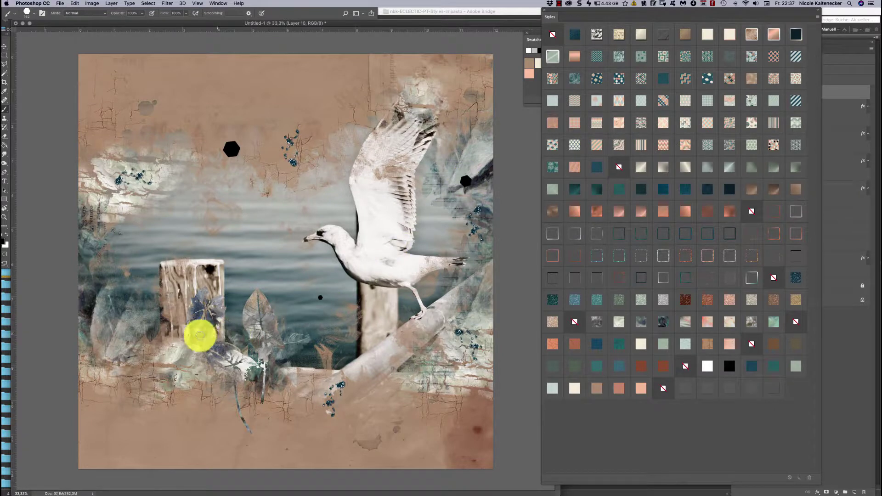
left_click(108, 293)
left_click(136, 340)
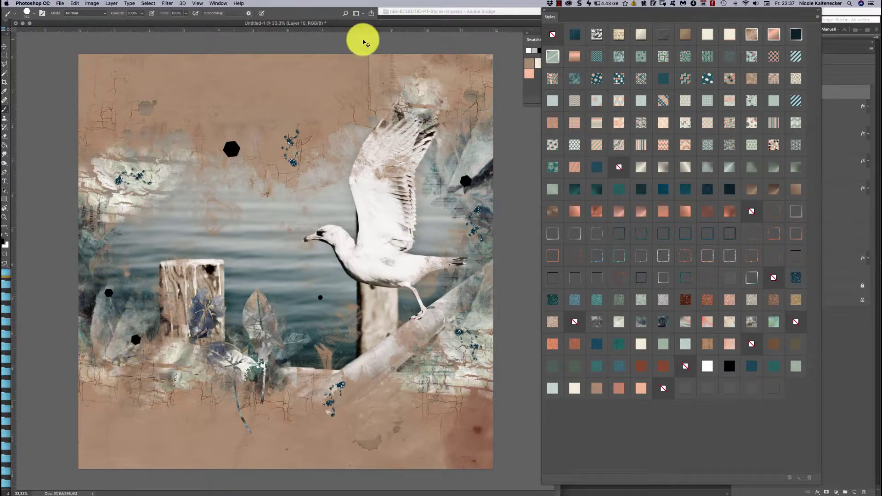
key("Delete")
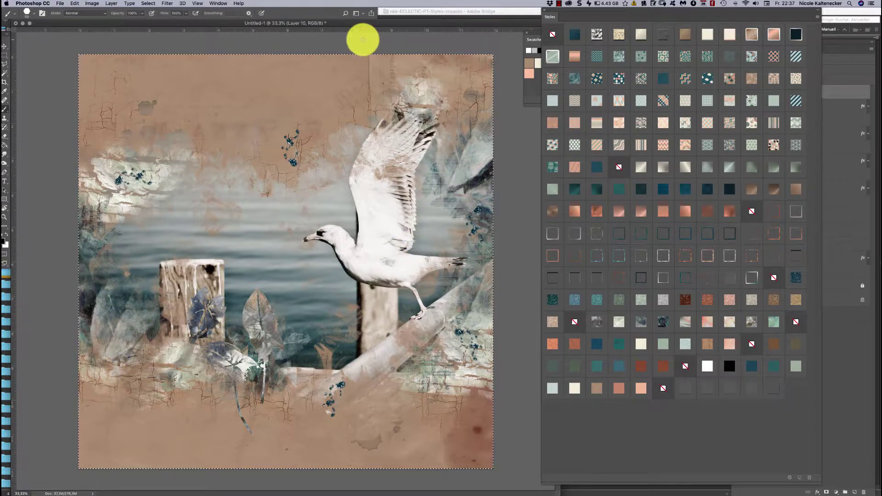
- Reduce the hexagon brush's size and scatter tiny dots from the left cracked wall and post across to the gull's wing
left_click(33, 14)
left_click_drag(47, 35, 44, 35)
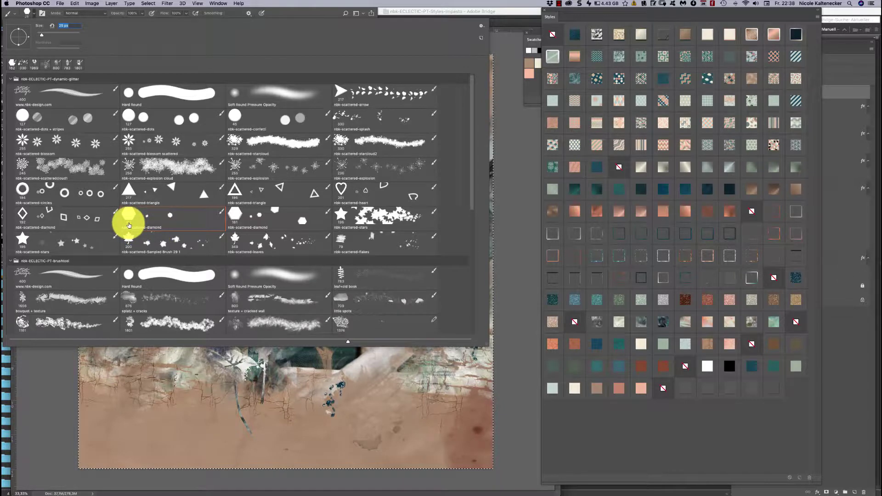
left_click(61, 26)
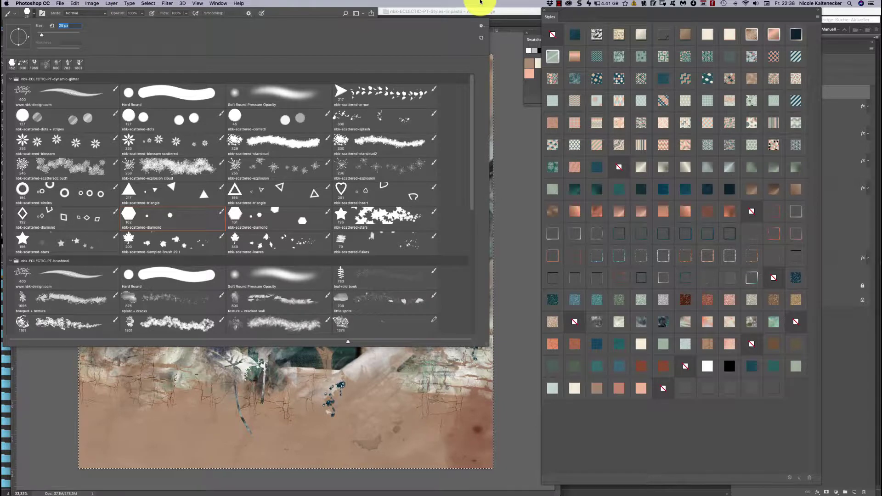
key("Return")
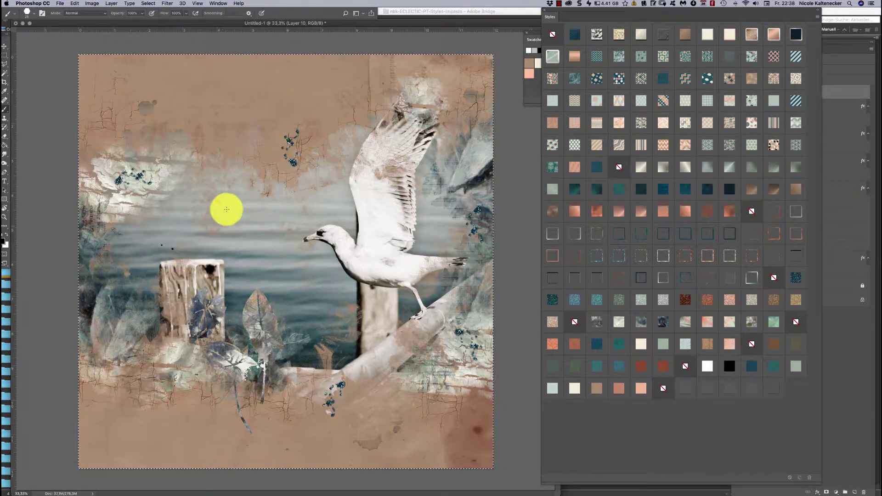
mouse_move(227, 209)
left_mouse_down()
mouse_move(228, 146)
mouse_move(233, 182)
mouse_move(213, 195)
mouse_move(174, 158)
mouse_move(162, 177)
mouse_move(147, 133)
mouse_move(125, 129)
mouse_move(126, 153)
mouse_move(100, 154)
mouse_move(81, 179)
left_mouse_up()
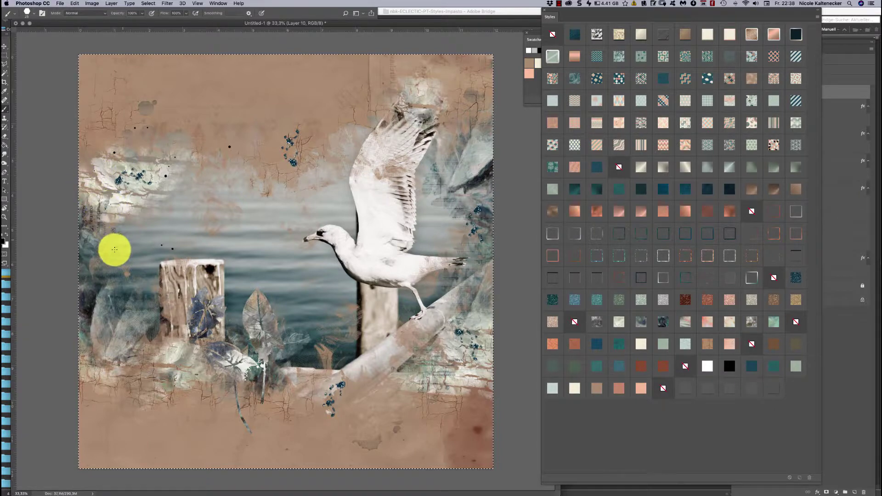
mouse_move(115, 249)
left_mouse_down()
mouse_move(200, 203)
mouse_move(286, 182)
mouse_move(295, 192)
mouse_move(333, 142)
mouse_move(341, 158)
mouse_move(362, 111)
left_mouse_up()
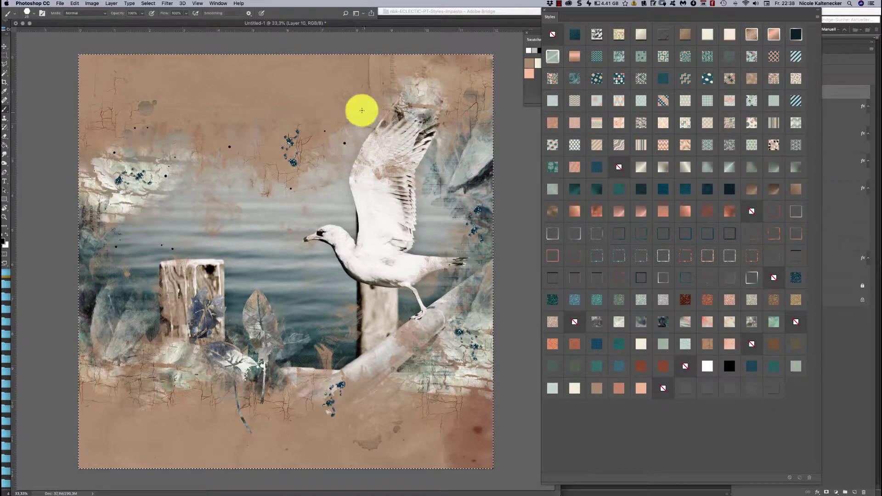
- Apply a blue glitter style to Layer 10 and scatter more tiny dots between the gull's head and its raised wing
left_click(573, 299)
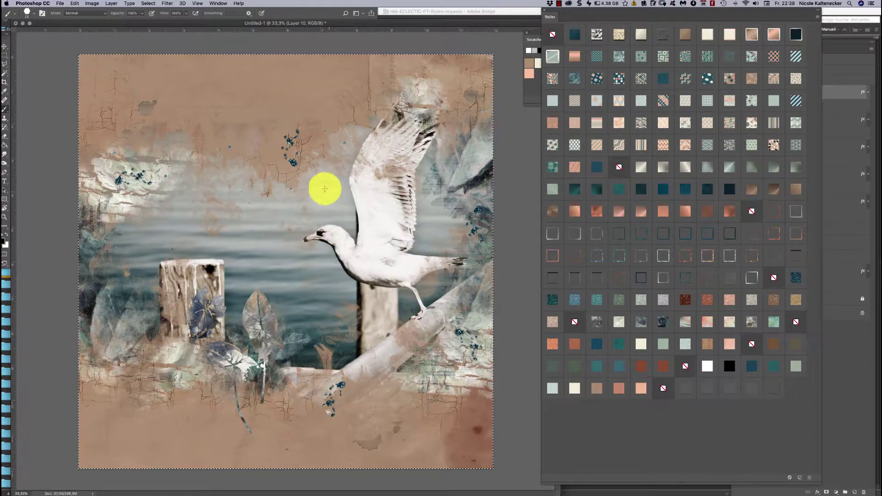
left_click_drag(282, 187, 331, 140)
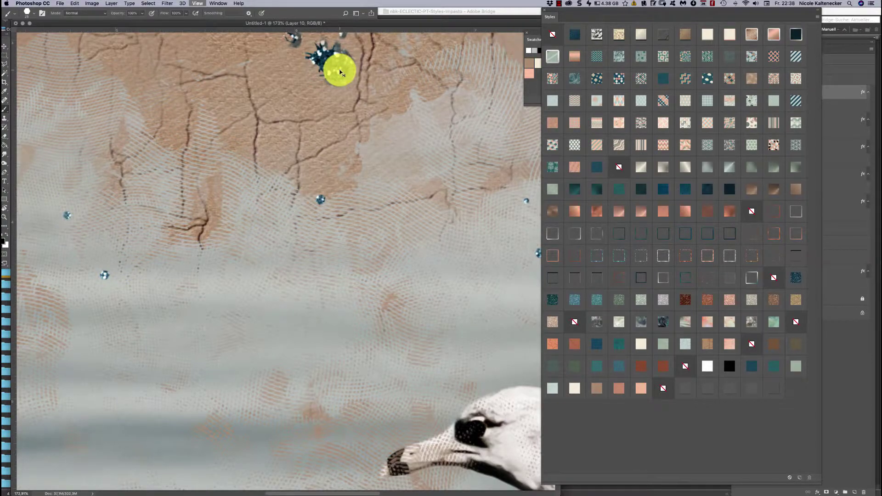
key("super+0")
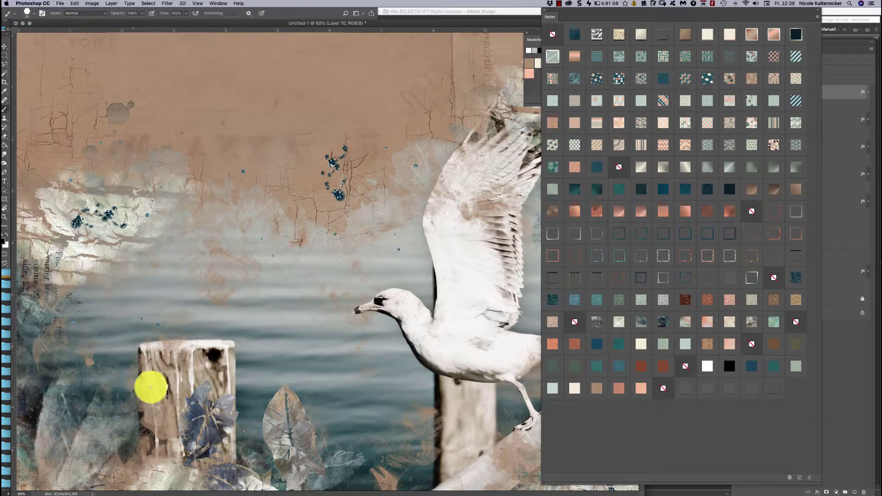
mouse_move(363, 258)
left_mouse_down()
mouse_move(380, 216)
mouse_move(381, 155)
mouse_move(400, 169)
mouse_move(414, 141)
left_mouse_up()
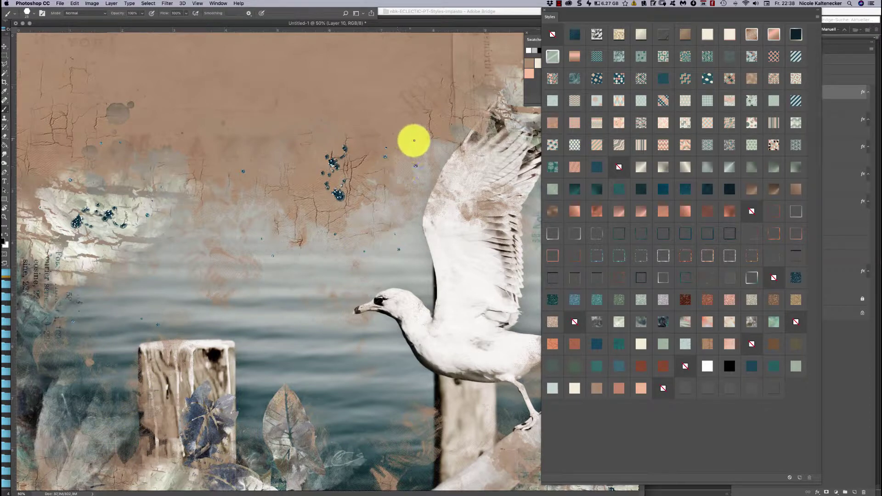
key("super+minus")
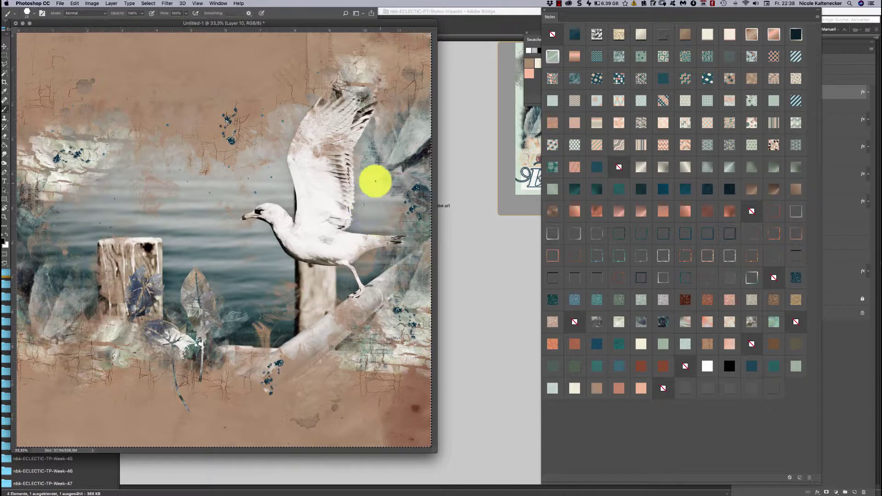
- Create a new layer named Layer 11, scatter tiny hexagon dots between the cracked wall, the post and the gull's wing, and apply a glitter style
key("super+shift+n")
key("Return")
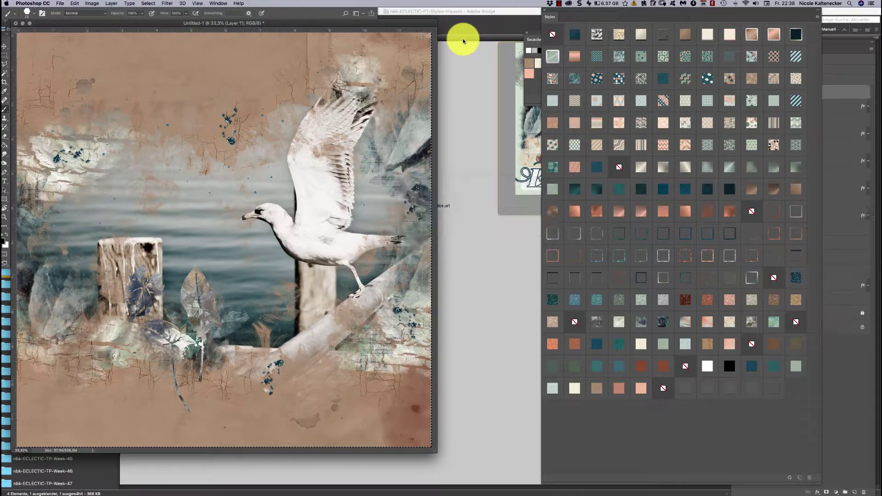
left_click(120, 171)
left_click(163, 178)
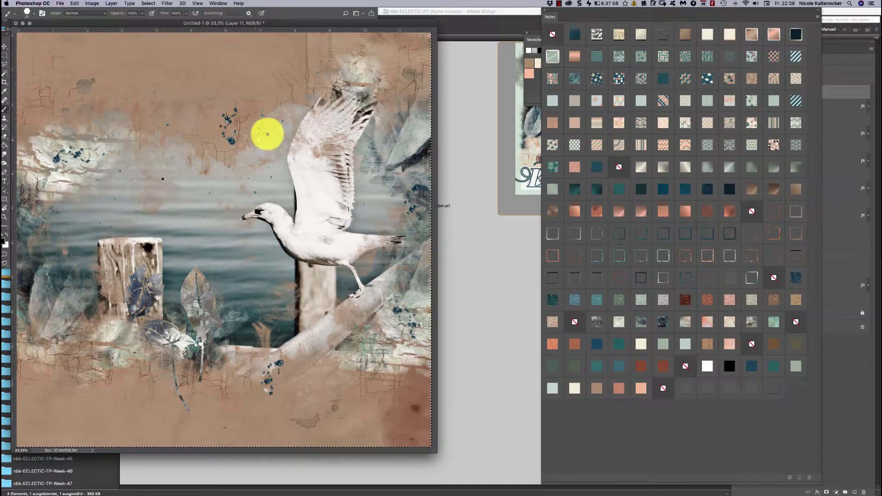
left_click(271, 131)
left_click(98, 164)
left_click(77, 191)
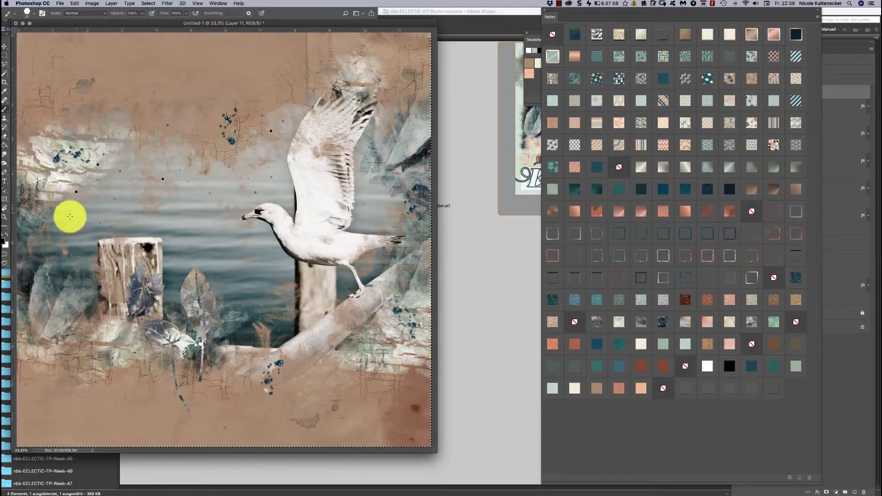
left_click(60, 219)
left_click(133, 212)
left_click(179, 208)
left_click(198, 185)
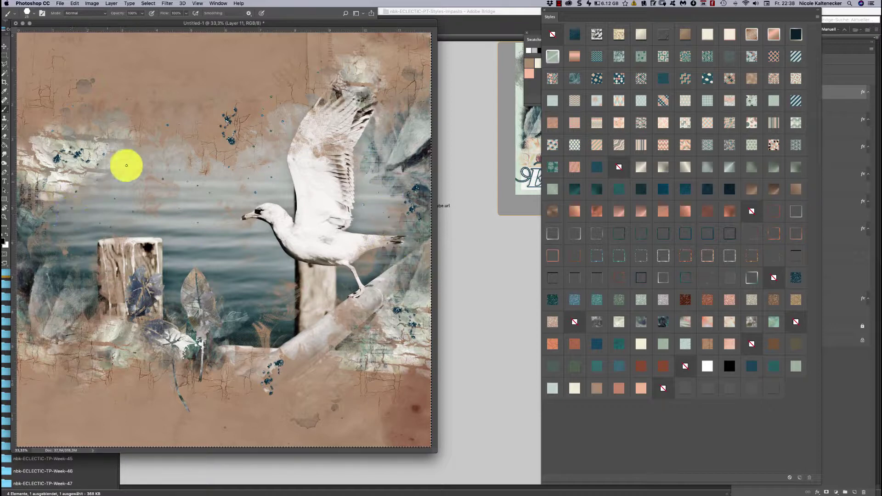
- Create a new layer named Layer 12 and stamp small silver glitter dots under the gull's beak, down its neck and across its wing feathers
left_click_drag(205, 24, 250, 33)
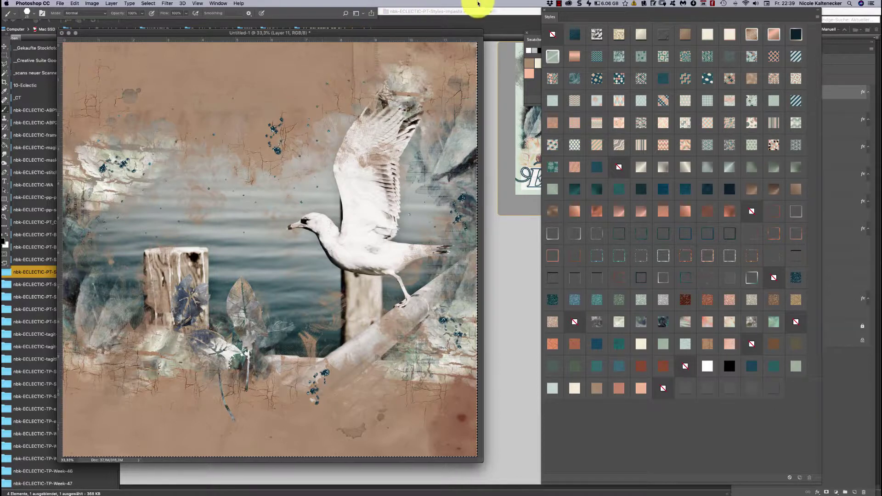
left_click(598, 33)
key("Return")
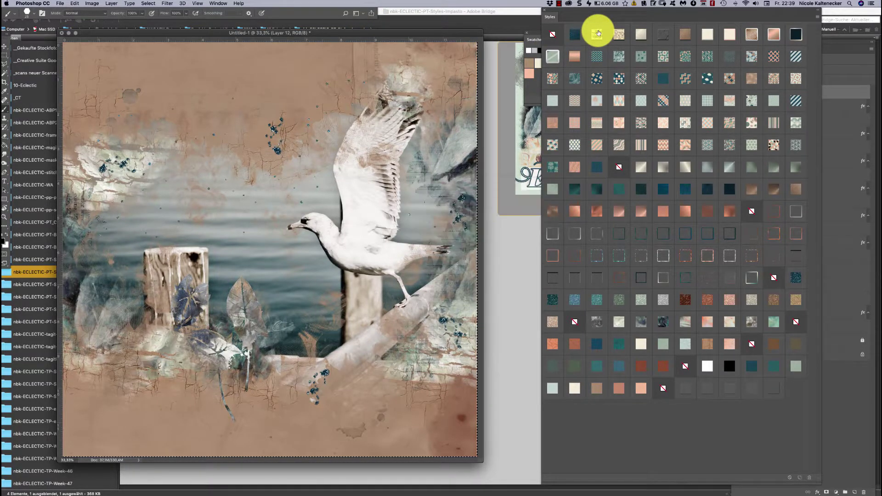
scroll(390, 180, "up", 5)
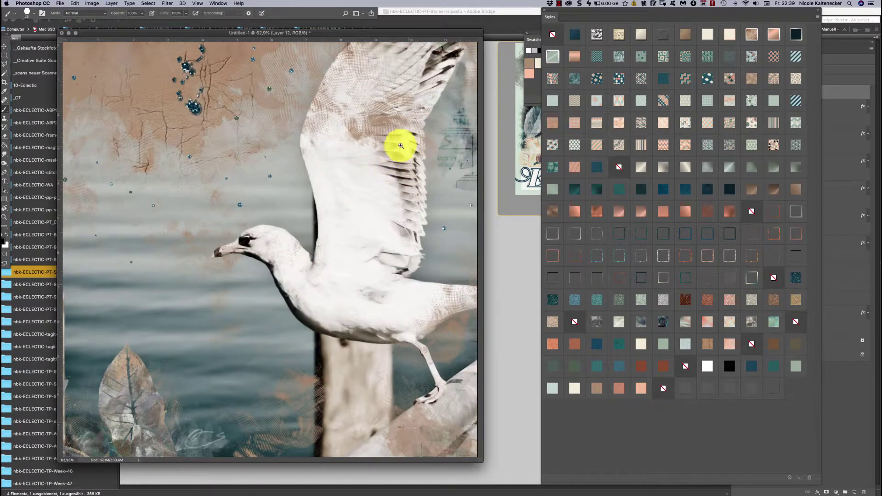
scroll(407, 137, "up", 3)
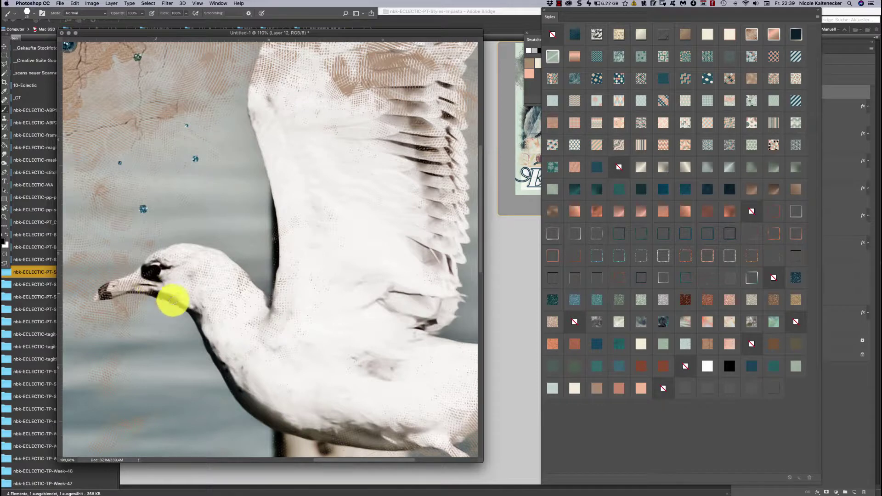
mouse_move(205, 329)
left_mouse_down()
mouse_move(252, 410)
mouse_move(302, 432)
left_mouse_up()
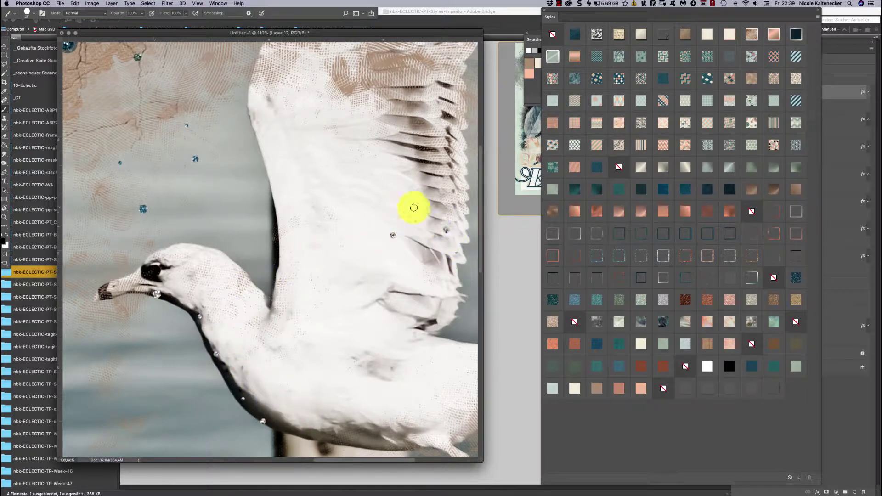
mouse_move(414, 207)
left_mouse_down()
mouse_move(438, 211)
mouse_move(420, 190)
mouse_move(431, 177)
mouse_move(409, 170)
mouse_move(446, 155)
mouse_move(399, 143)
mouse_move(459, 139)
mouse_move(387, 136)
mouse_move(420, 133)
mouse_move(429, 105)
mouse_move(402, 105)
mouse_move(455, 88)
mouse_move(403, 91)
mouse_move(451, 81)
mouse_move(439, 124)
mouse_move(410, 126)
mouse_move(423, 106)
mouse_move(422, 161)
mouse_move(448, 177)
mouse_move(463, 203)
mouse_move(462, 238)
left_mouse_up()
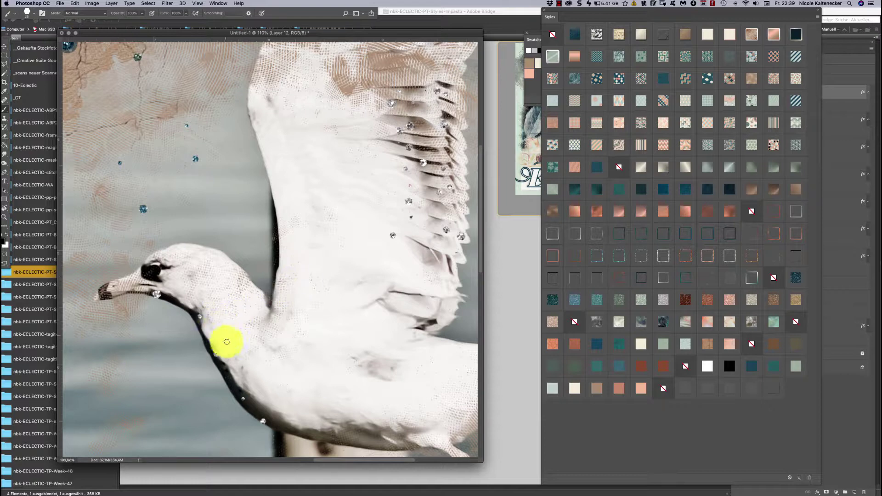
- Add more silver glitter dots along the gull's breast and the front edge of its raised wing on Layer 12
mouse_move(227, 342)
left_mouse_down()
mouse_move(225, 372)
mouse_move(263, 418)
mouse_move(309, 432)
mouse_move(377, 436)
left_mouse_up()
left_click_drag(285, 193, 277, 247)
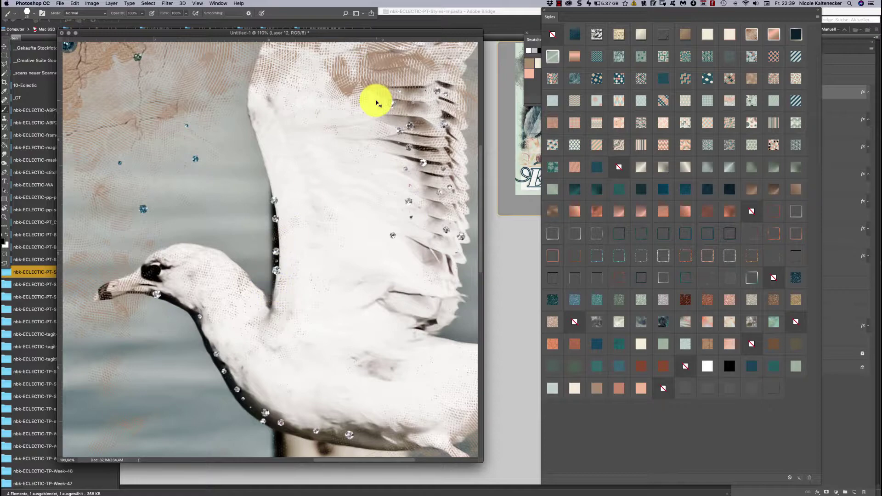
key("super+minus")
key("super+minus")
key("super+minus")
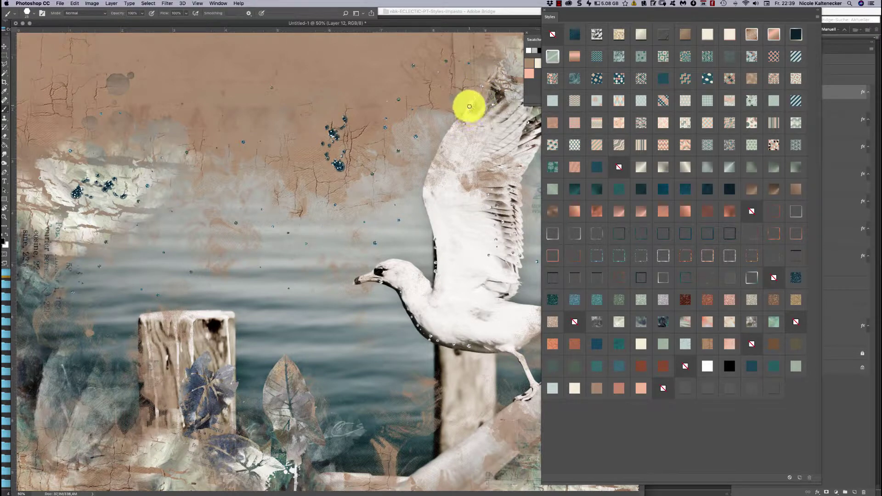
mouse_move(469, 106)
left_mouse_down()
mouse_move(504, 142)
mouse_move(506, 197)
left_mouse_up()
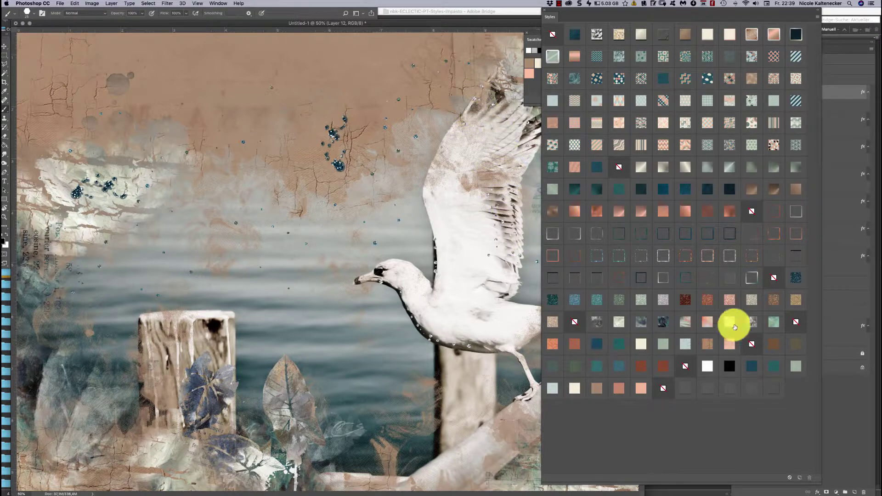
key("super+minus")
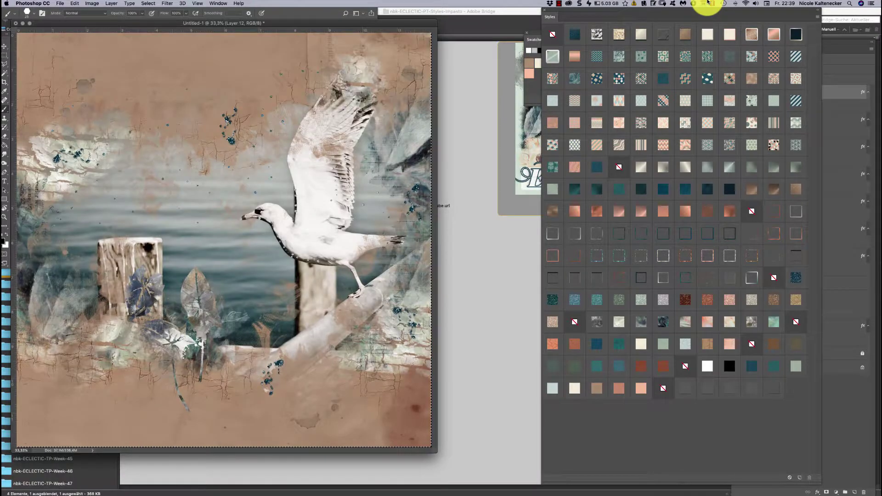
- Choose the kind of halftone brush, shrink it to a tiny size, and create a new layer named Layer 13
left_click_drag(404, 24, 461, 29)
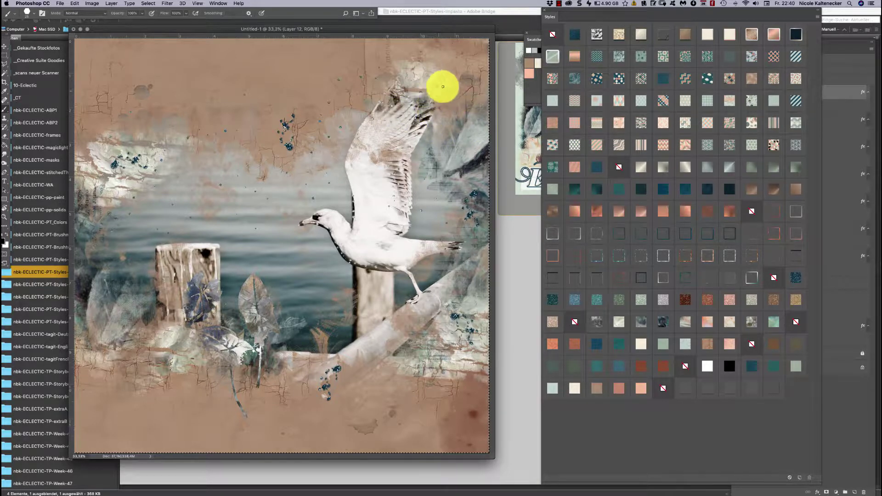
left_click_drag(449, 30, 436, 34)
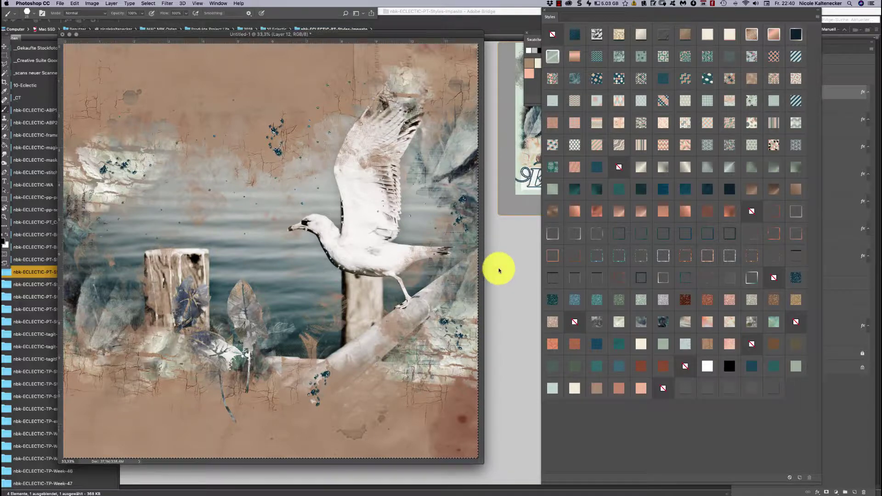
right_click(333, 232)
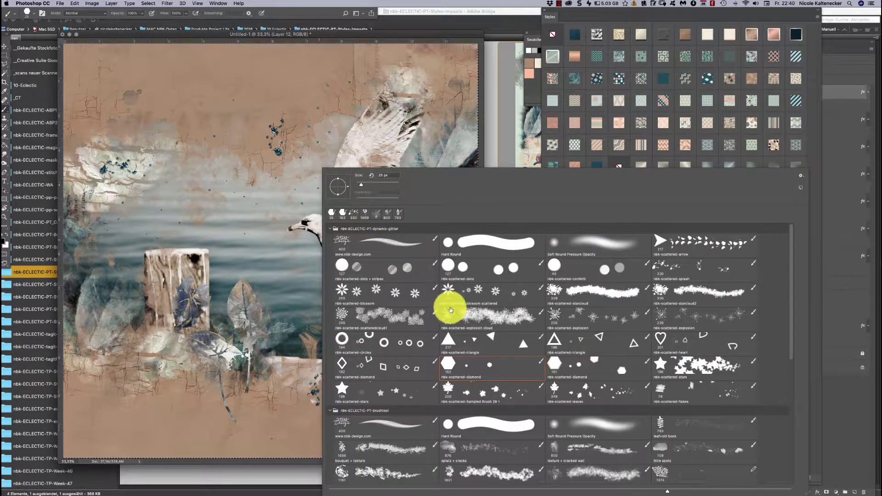
left_click_drag(793, 267, 775, 346)
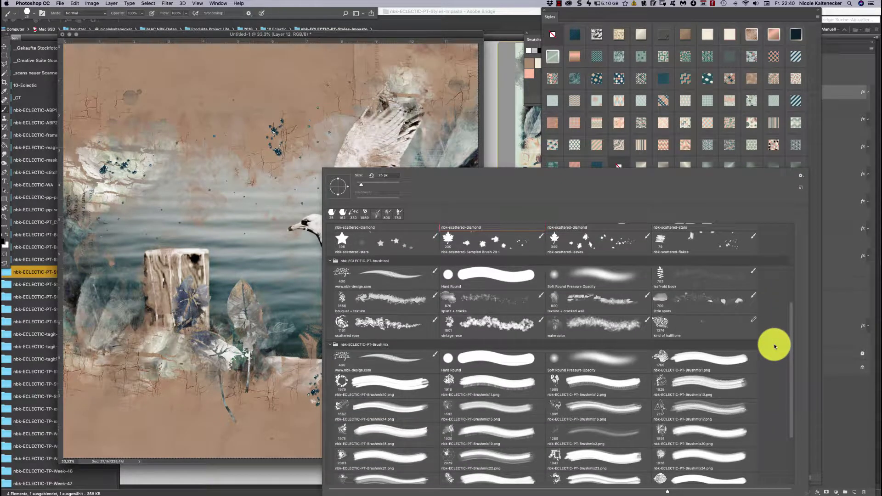
left_click(699, 335)
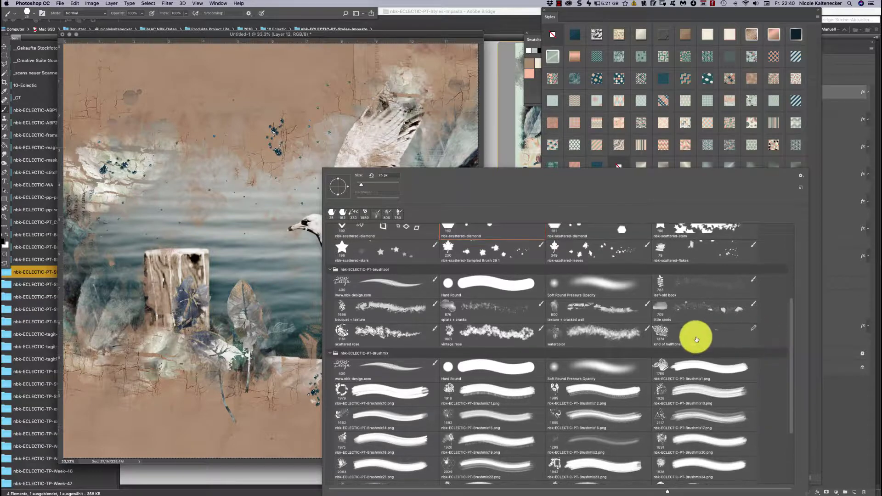
scroll(684, 337, "up", 1)
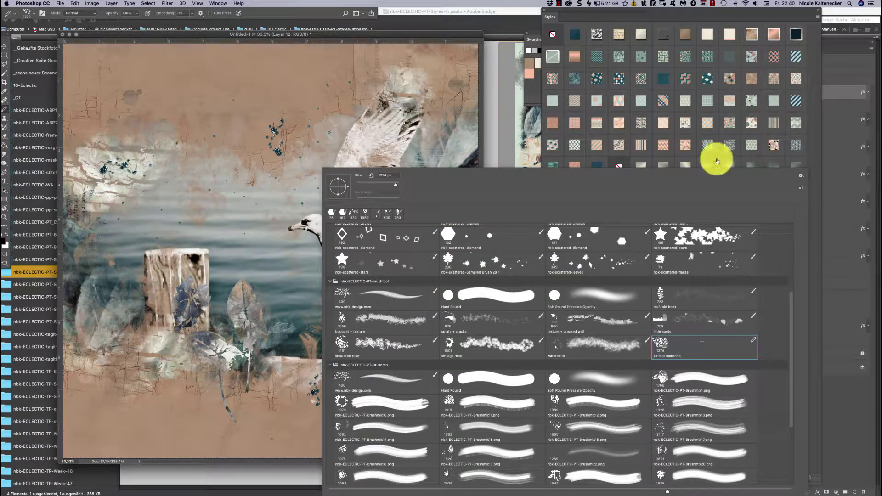
left_click(449, 34)
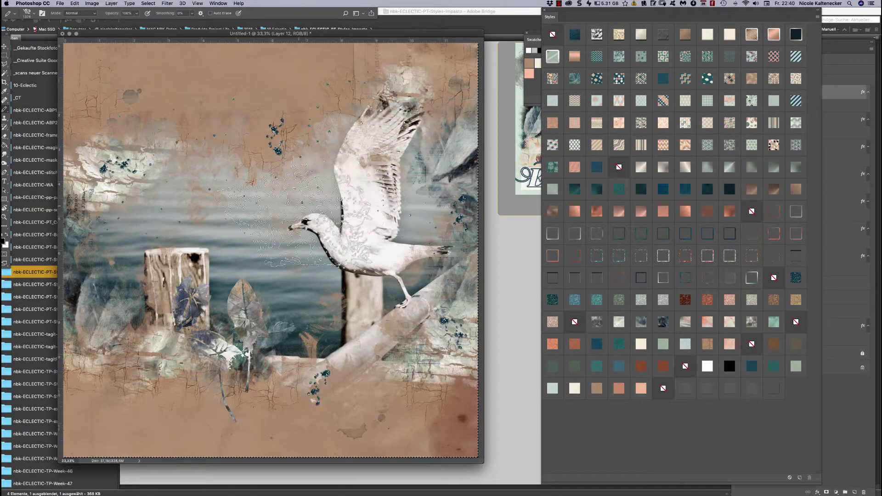
key("bracketleft")
key("bracketleft")
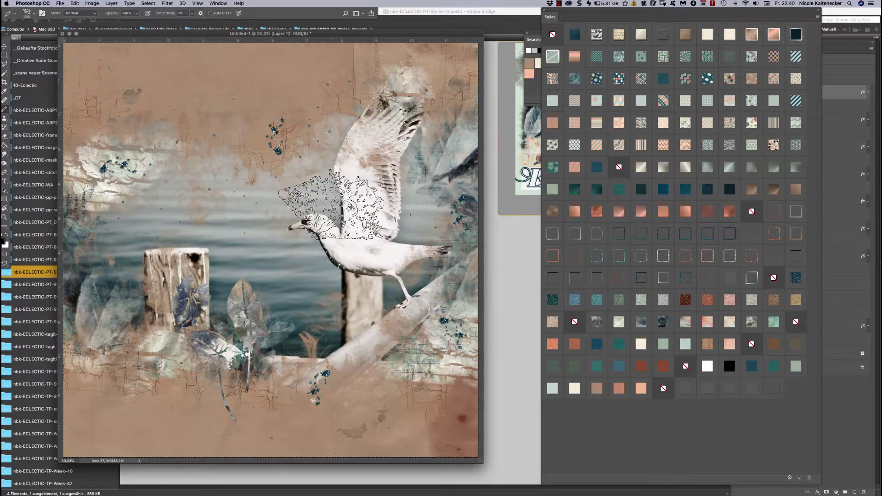
key("bracketleft")
key("bracketleft")
left_click(332, 207)
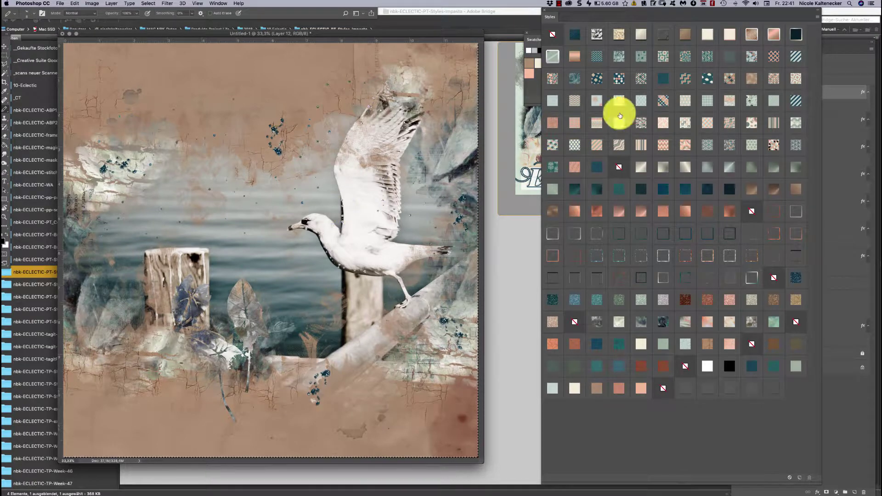
key("super+shift+n")
key("Return")
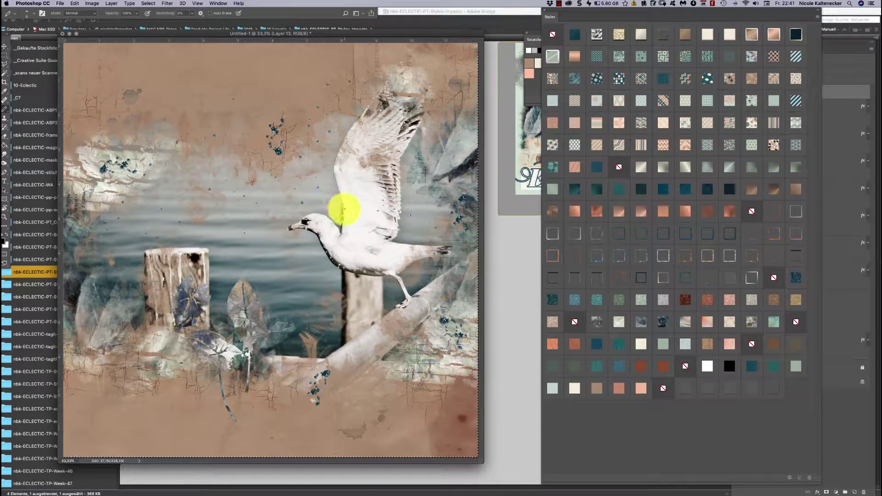
- Try painting tiny black specks along the front edge of the gull's wing on Layer 13, and clear them
left_click_drag(346, 230, 348, 200)
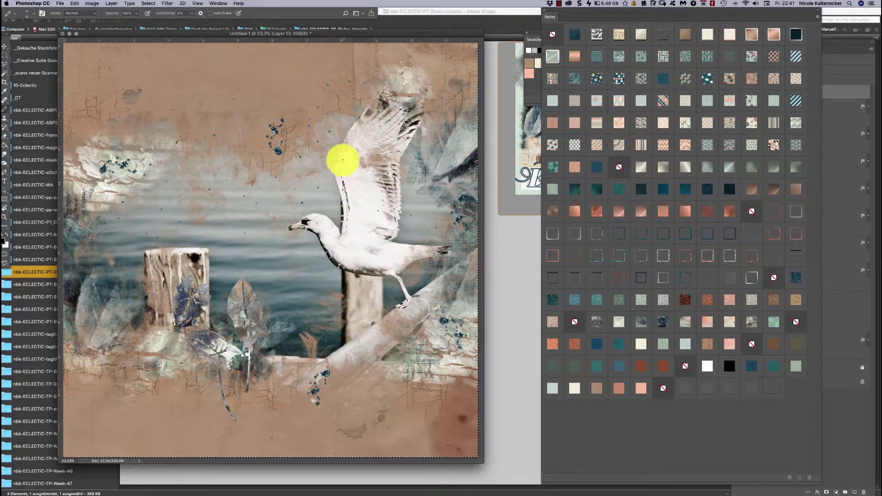
right_click(348, 171)
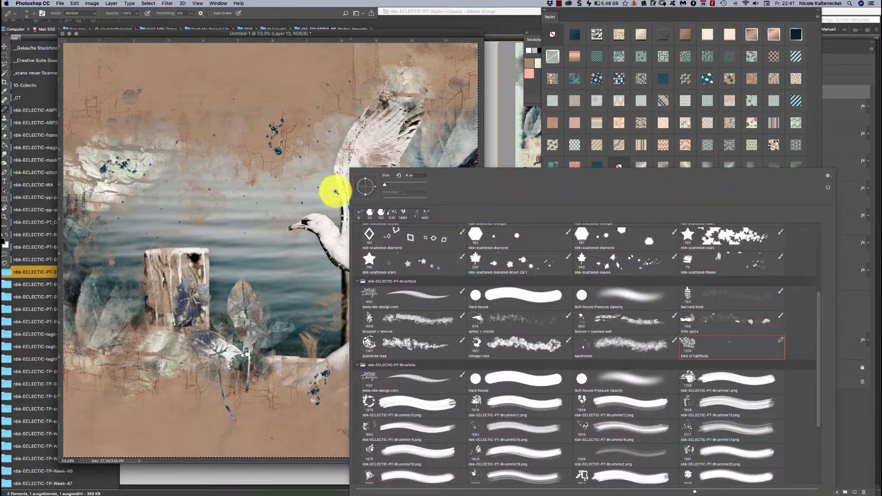
left_click(335, 192)
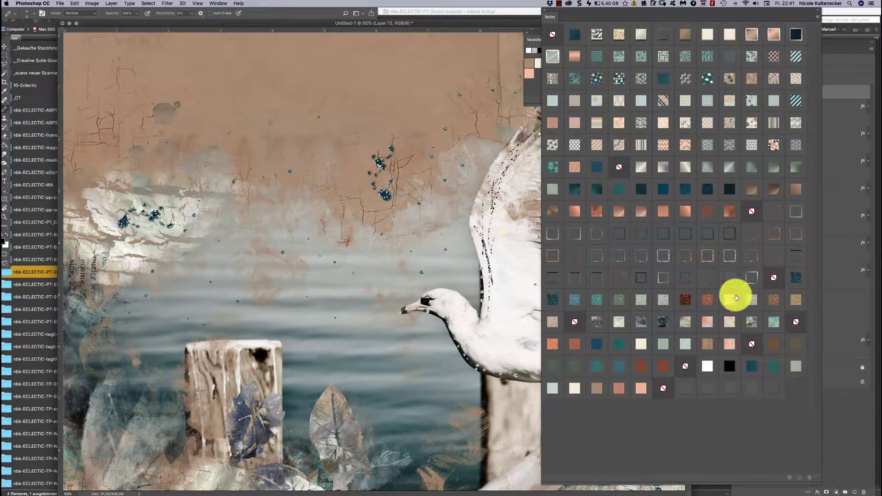
left_click_drag(735, 10, 798, 9)
mouse_move(542, 227)
left_mouse_down()
mouse_move(529, 225)
mouse_move(583, 158)
mouse_move(530, 220)
left_mouse_up()
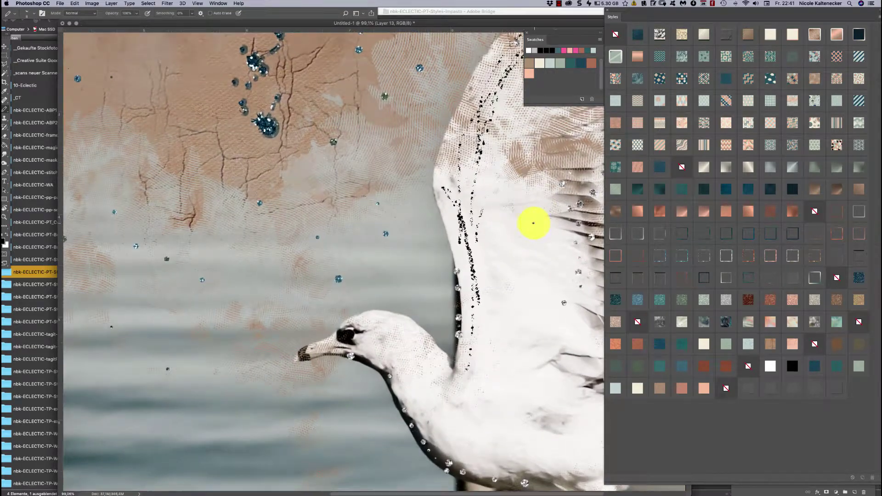
left_click_drag(463, 157, 463, 217)
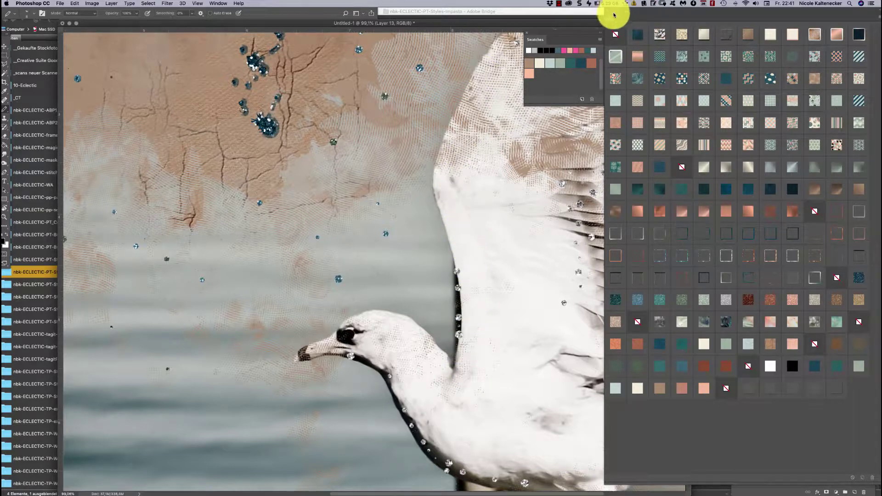
- Open the settings of the kind of halftone brush, reduce its tip spacing and show the Dual Brush options
left_click_drag(615, 15, 636, 74)
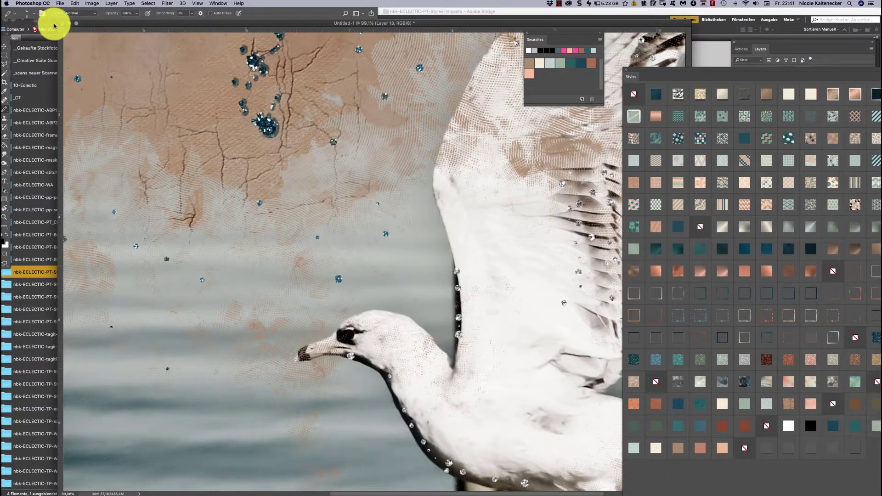
left_click(42, 15)
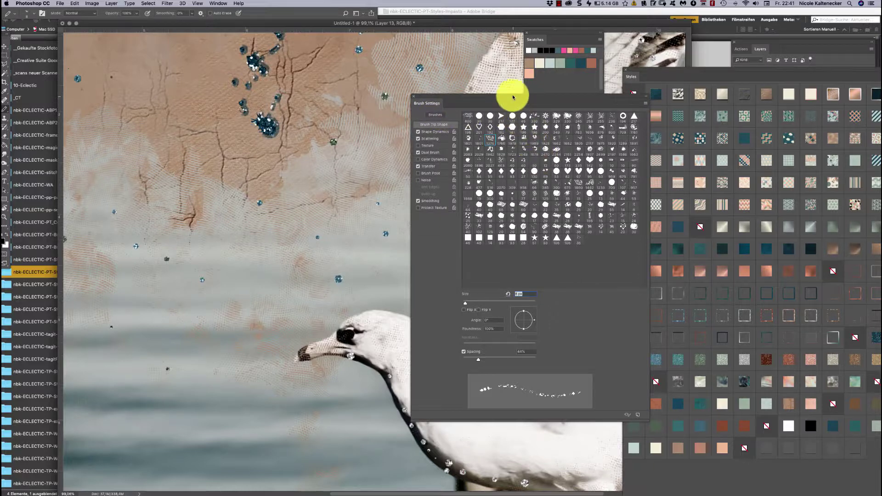
left_click_drag(509, 97, 596, 78)
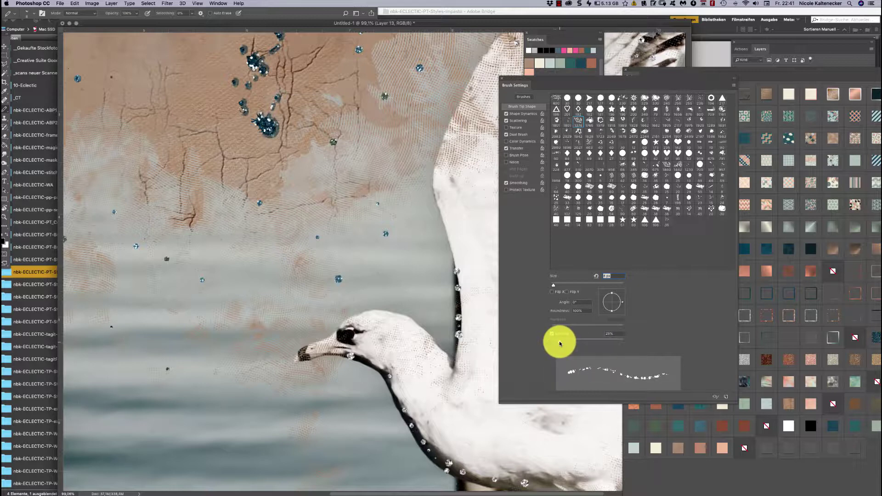
left_click(522, 135)
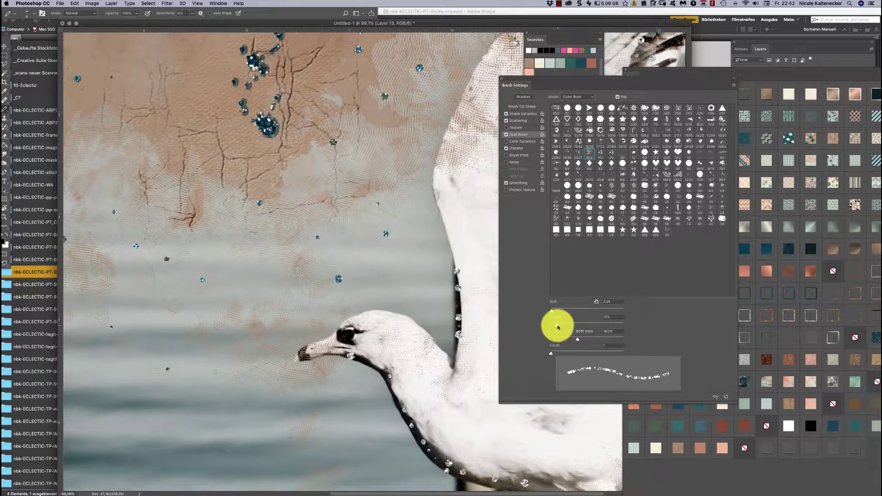
- Turn off the Dual Brush option for the drawing brush and close the Brush Settings
left_click(507, 136)
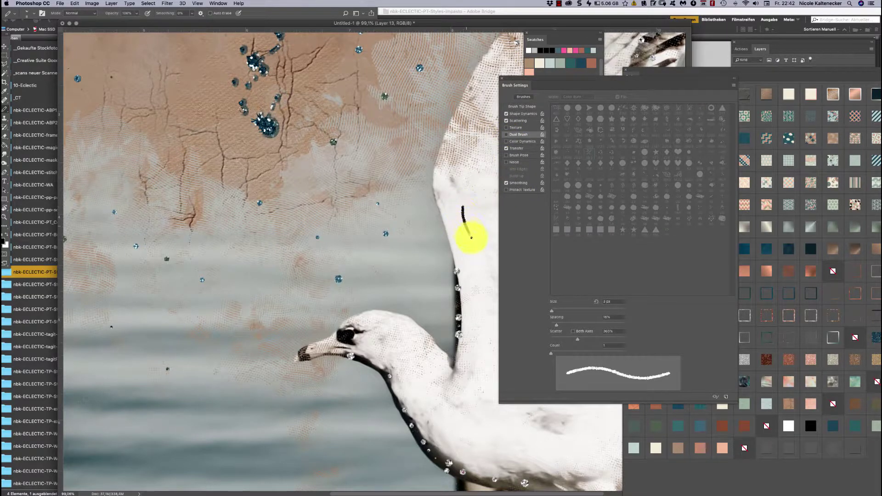
left_click(503, 80)
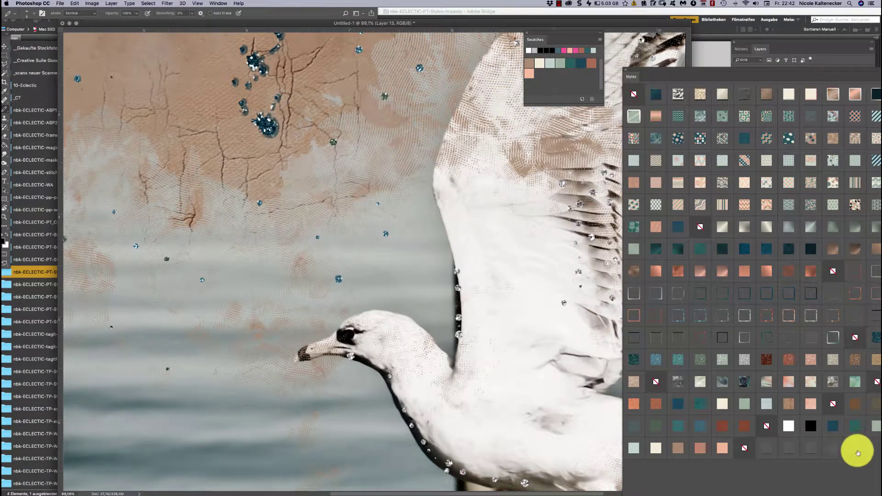
- Fit the whole seagull composition in an enlarged document window at 33.3% and arrange the Styles and Layers panels beside it
left_click_drag(780, 69, 763, 69)
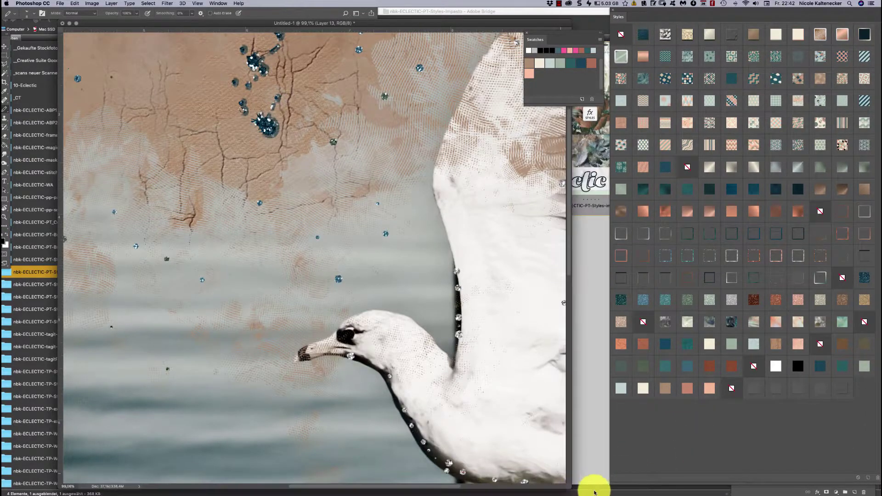
scroll(502, 266, "right", 8)
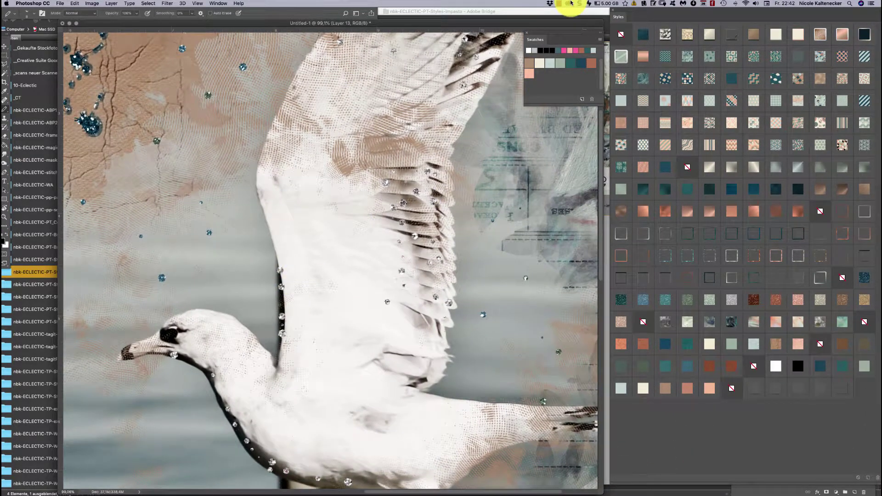
key("super+minus")
key("super+minus")
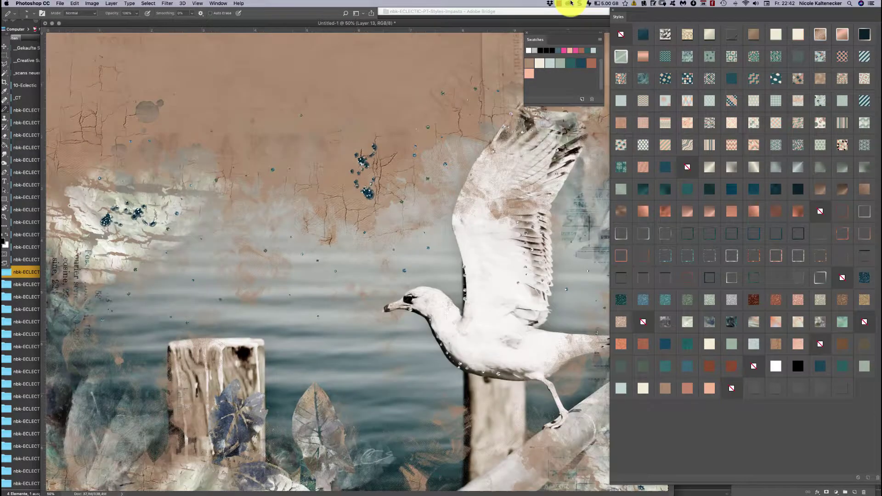
key("super+minus")
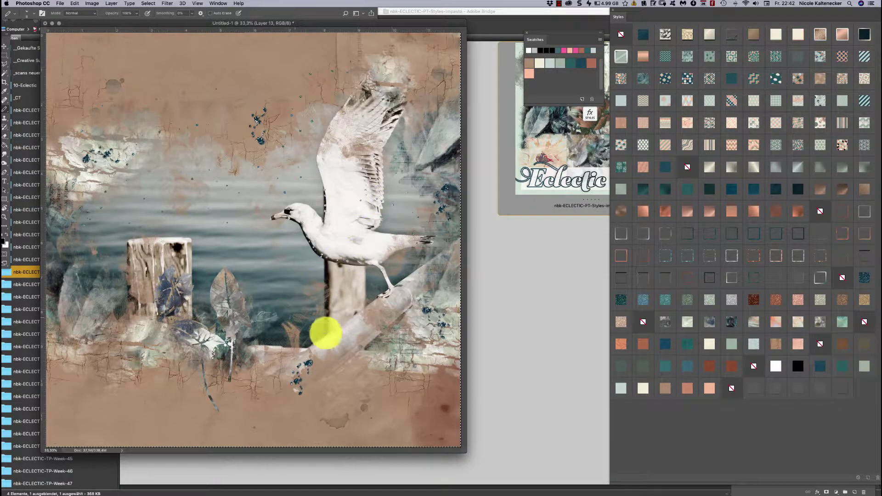
left_click_drag(463, 449, 548, 467)
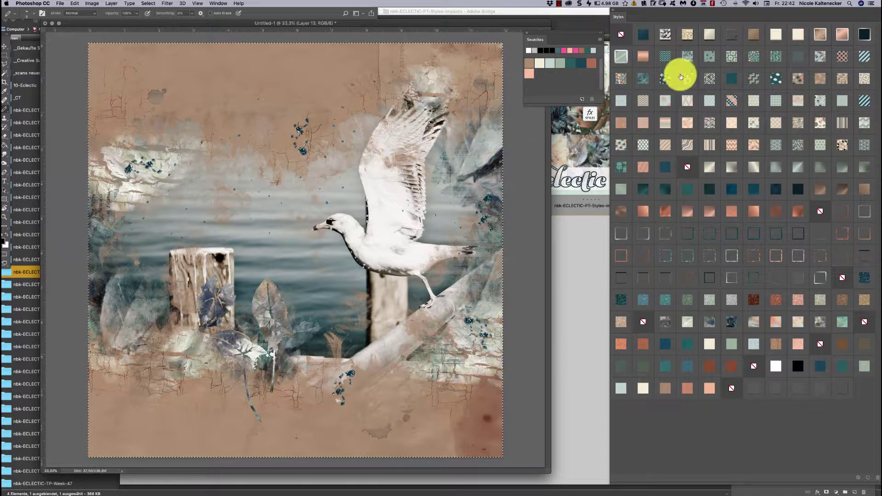
left_click_drag(687, 6, 561, 8)
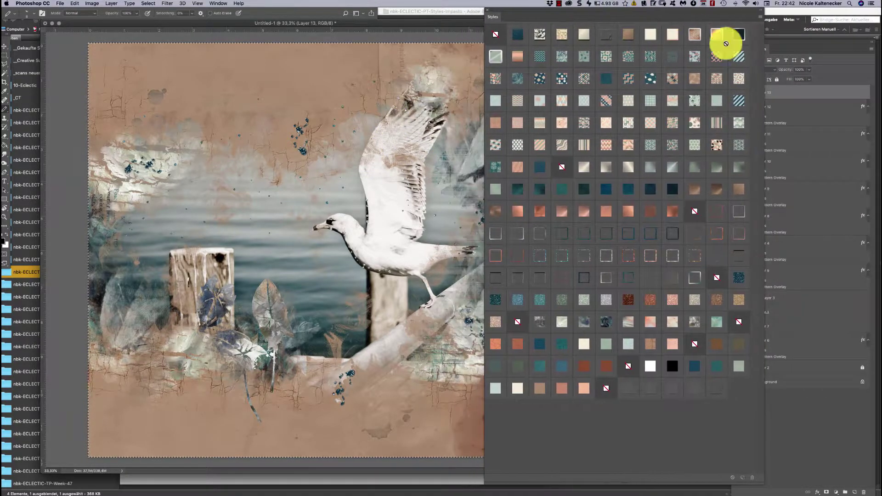
left_click(795, 43)
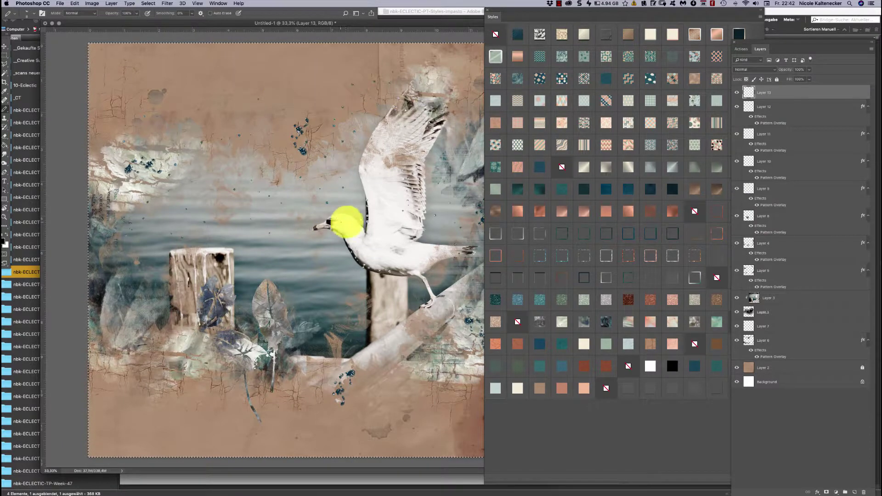
- Undo a trial looping line drawn from the gull's head across the post, and set the stroke smoothing to 37%
mouse_move(351, 210)
left_mouse_down()
mouse_move(327, 256)
mouse_move(295, 260)
mouse_move(290, 248)
mouse_move(297, 259)
mouse_move(278, 257)
mouse_move(269, 244)
mouse_move(268, 253)
mouse_move(190, 245)
mouse_move(143, 294)
mouse_move(174, 296)
mouse_move(148, 280)
mouse_move(148, 305)
mouse_move(125, 318)
mouse_move(132, 344)
mouse_move(112, 347)
mouse_move(97, 383)
left_mouse_up()
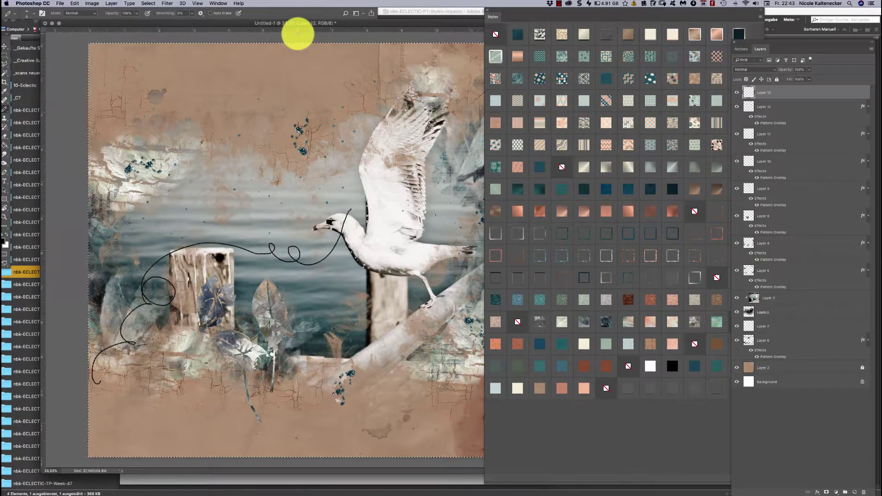
key("super+z")
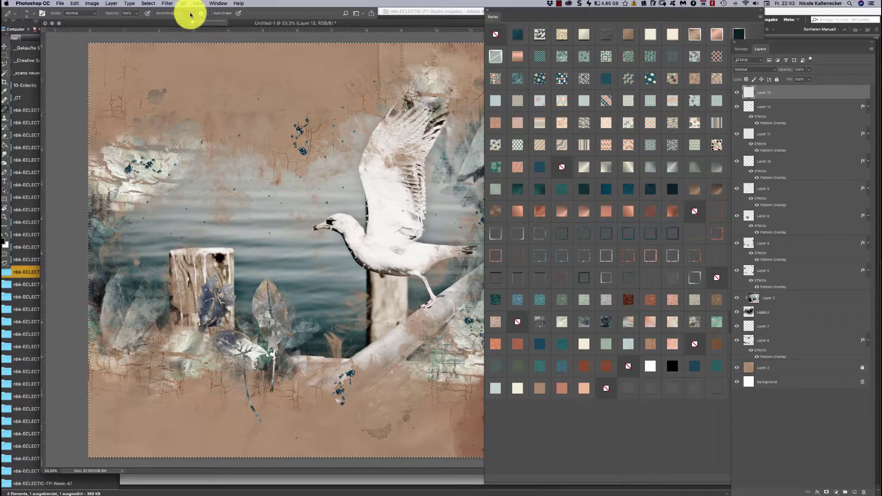
left_click(191, 12)
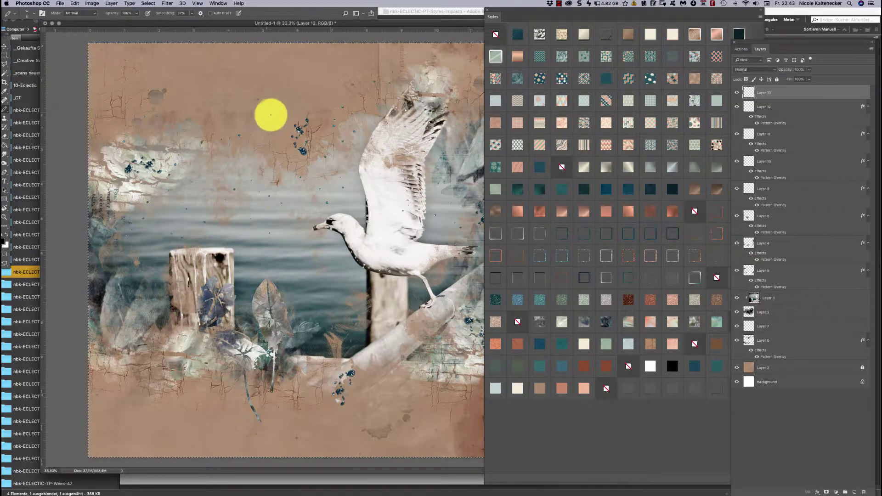
mouse_move(271, 114)
left_mouse_down()
mouse_move(218, 111)
mouse_move(220, 94)
mouse_move(235, 93)
mouse_move(242, 123)
mouse_move(225, 132)
mouse_move(216, 125)
mouse_move(231, 124)
mouse_move(236, 142)
mouse_move(222, 156)
mouse_move(202, 157)
mouse_move(195, 146)
mouse_move(215, 141)
left_mouse_up()
mouse_move(218, 180)
left_mouse_down()
mouse_move(167, 167)
mouse_move(194, 166)
mouse_move(203, 179)
mouse_move(204, 205)
mouse_move(184, 209)
mouse_move(215, 209)
mouse_move(230, 231)
mouse_move(216, 255)
mouse_move(209, 236)
mouse_move(224, 218)
mouse_move(255, 221)
mouse_move(259, 244)
mouse_move(238, 233)
mouse_move(244, 206)
mouse_move(272, 197)
mouse_move(283, 211)
mouse_move(271, 209)
mouse_move(261, 181)
mouse_move(294, 139)
mouse_move(337, 152)
left_mouse_up()
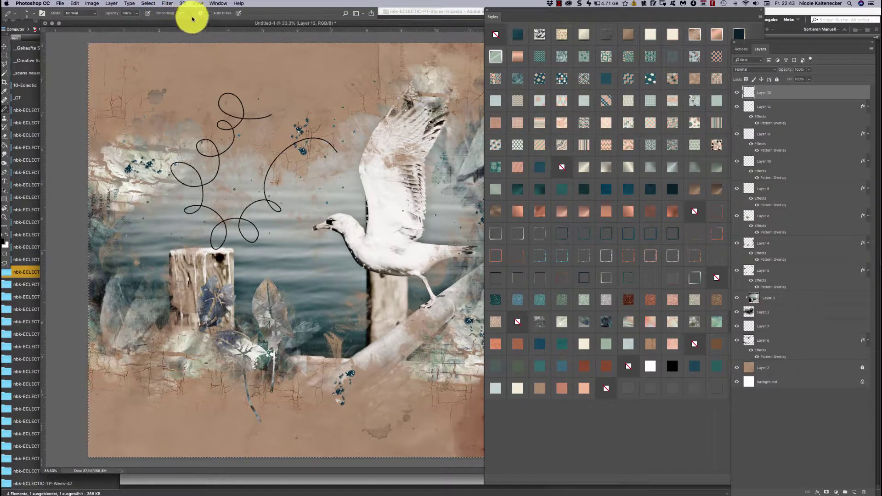
mouse_move(152, 118)
left_mouse_down()
mouse_move(191, 94)
mouse_move(243, 108)
mouse_move(261, 84)
mouse_move(251, 87)
mouse_move(279, 105)
mouse_move(309, 83)
mouse_move(350, 96)
mouse_move(328, 104)
mouse_move(354, 79)
mouse_move(373, 116)
mouse_move(357, 95)
mouse_move(408, 74)
mouse_move(466, 133)
mouse_move(426, 183)
mouse_move(398, 124)
mouse_move(435, 86)
mouse_move(468, 110)
mouse_move(454, 129)
mouse_move(443, 96)
mouse_move(462, 95)
mouse_move(454, 116)
mouse_move(436, 81)
mouse_move(453, 55)
mouse_move(444, 96)
mouse_move(285, 78)
mouse_move(209, 139)
mouse_move(244, 177)
mouse_move(272, 126)
mouse_move(232, 163)
mouse_move(278, 189)
mouse_move(205, 197)
mouse_move(142, 300)
mouse_move(225, 237)
left_mouse_up()
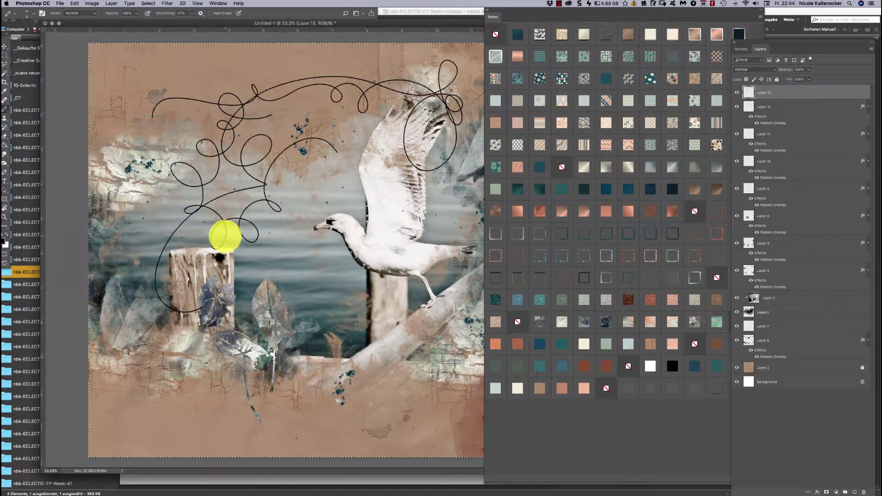
key("super+z")
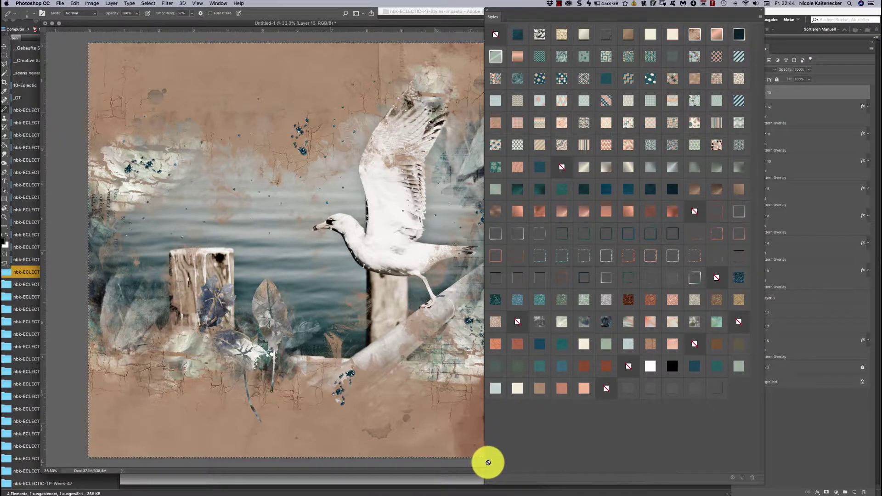
- Narrow the Styles panel, move the Swatches panel off the image, enlarge the document window and bring the Layers panel forward
left_click_drag(484, 464, 568, 423)
left_click_drag(567, 423, 562, 405)
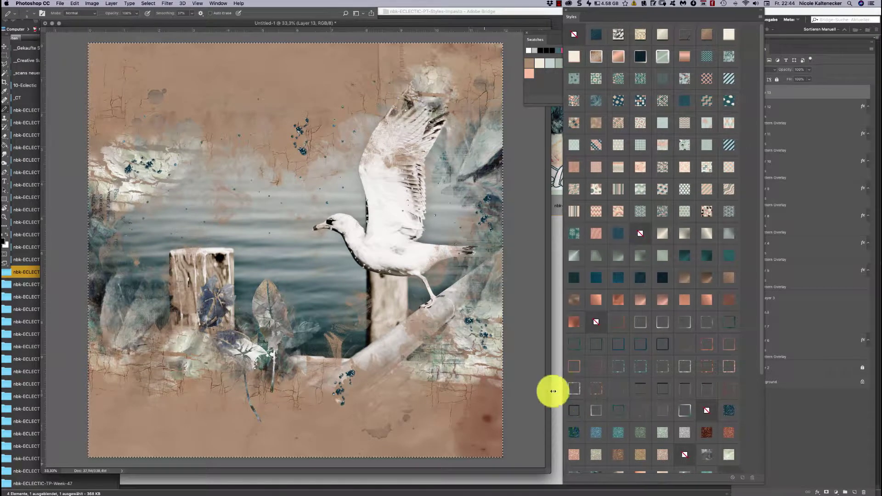
left_click_drag(550, 34, 790, 23)
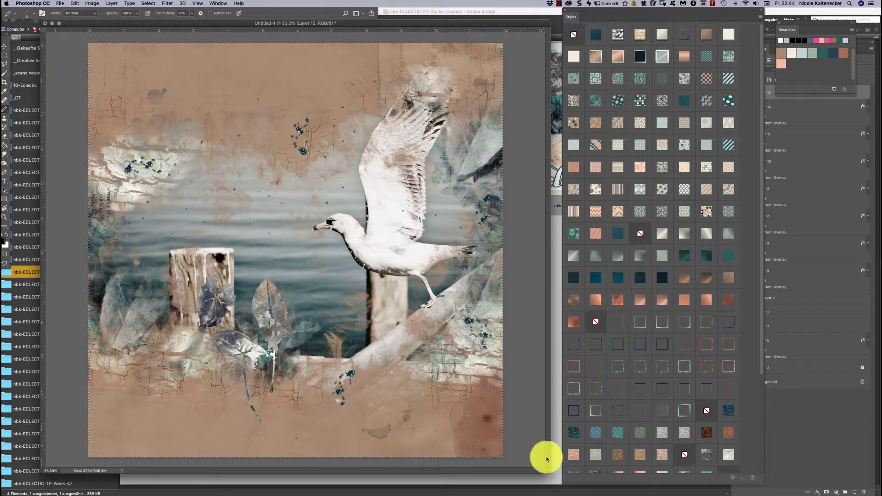
left_click_drag(545, 467, 556, 488)
key("ctrl+a")
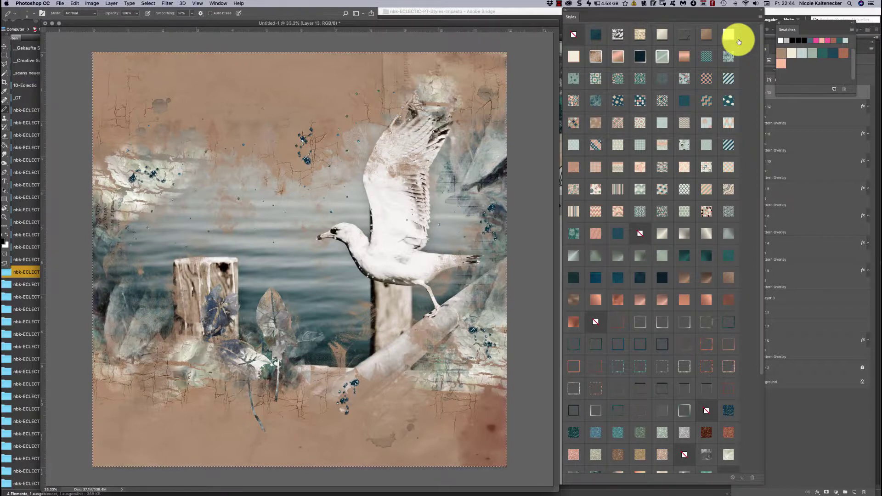
key("F7")
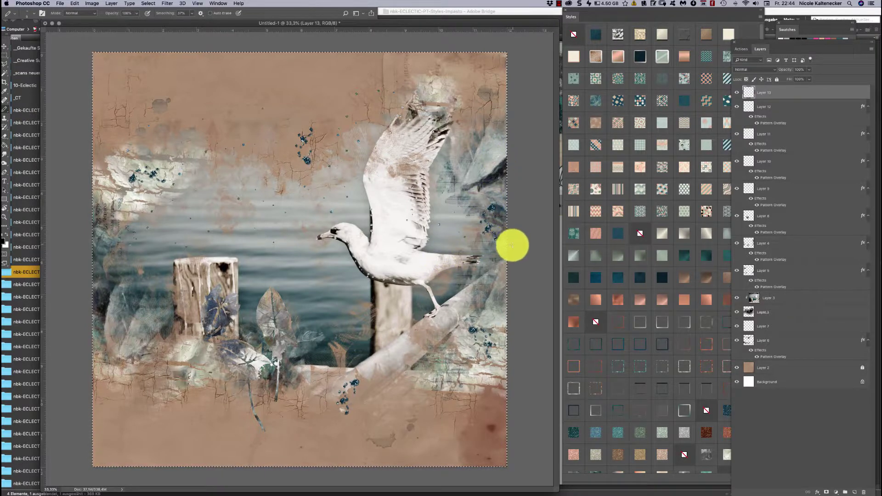
- Draw a freehand black string from the canvas's right edge across the gull, with a small loop, up to the top edge
mouse_move(513, 245)
left_mouse_down()
mouse_move(398, 250)
mouse_move(338, 218)
mouse_move(326, 194)
mouse_move(337, 191)
mouse_move(338, 206)
mouse_move(316, 200)
mouse_move(285, 147)
mouse_move(290, 157)
mouse_move(266, 154)
mouse_move(233, 105)
mouse_move(236, 24)
left_mouse_up()
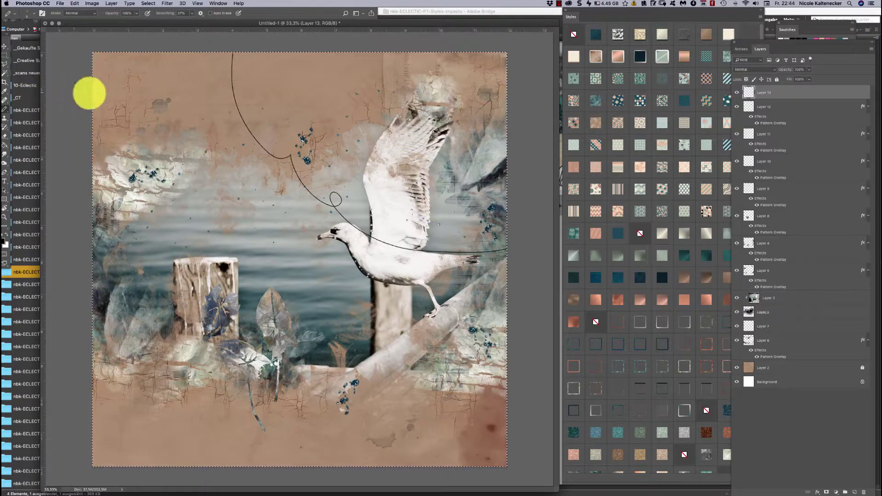
left_click_drag(114, 21, 115, 23)
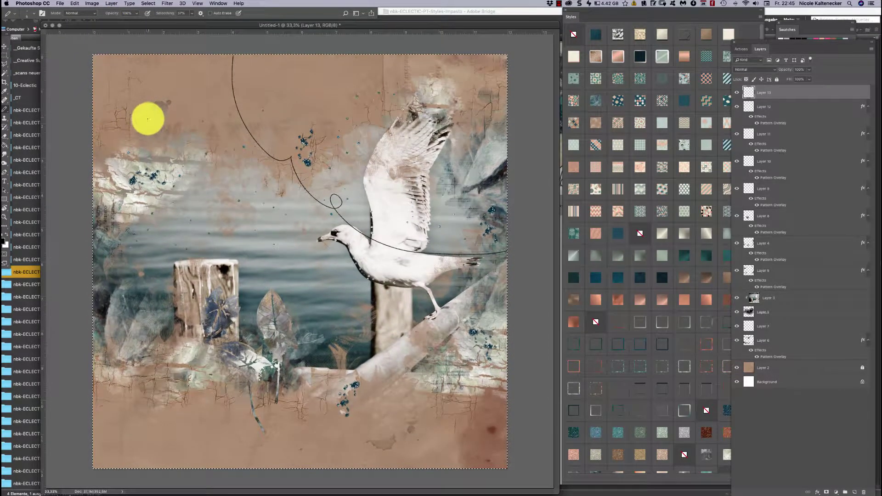
- Erase the part of the string crossing the gull's body using the Hard Round eraser brush, and deselect the canvas
left_click(5, 138)
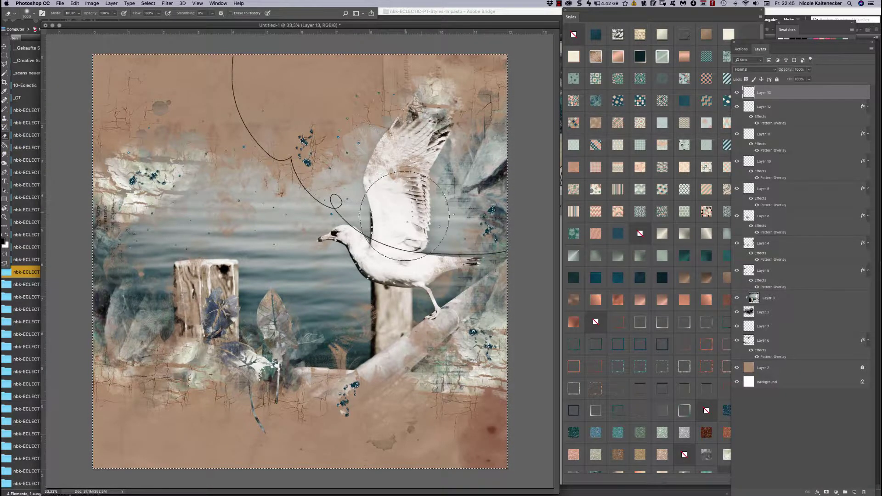
right_click(401, 221)
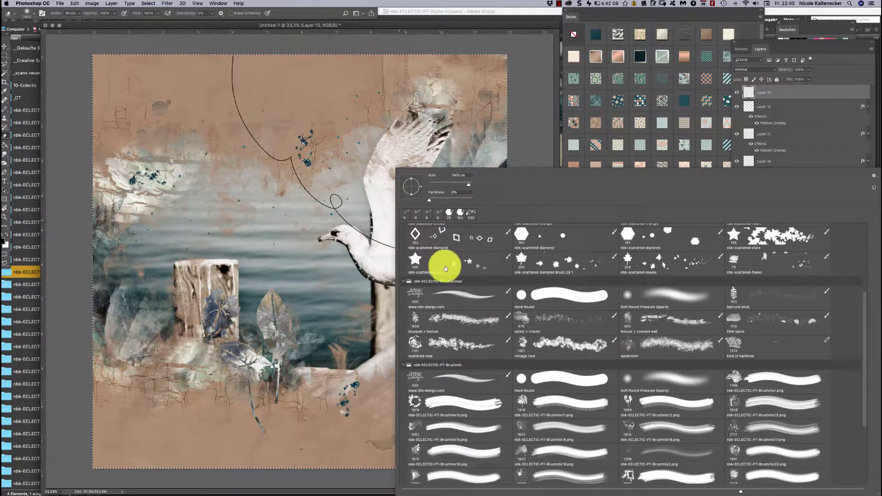
left_click(524, 298)
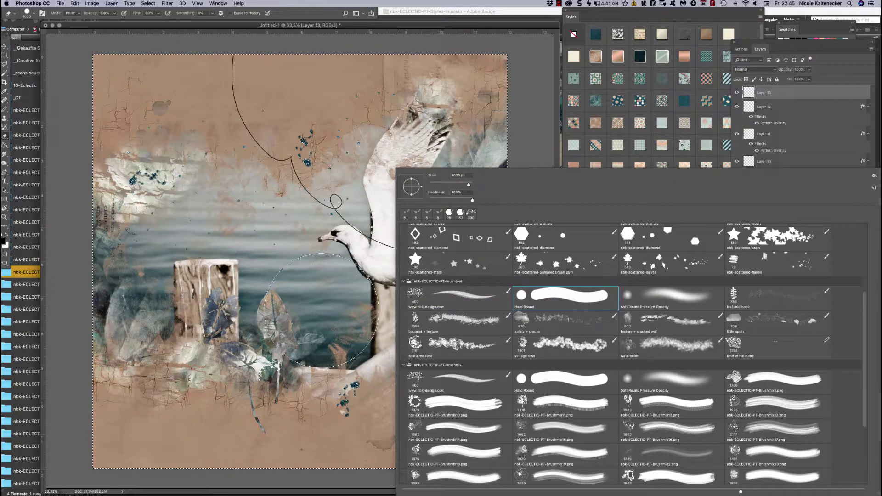
left_click(644, 299)
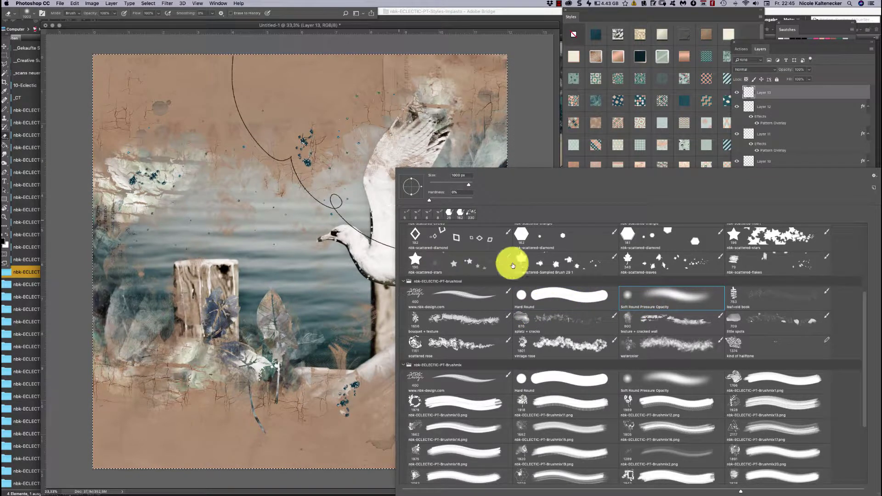
left_click(569, 297)
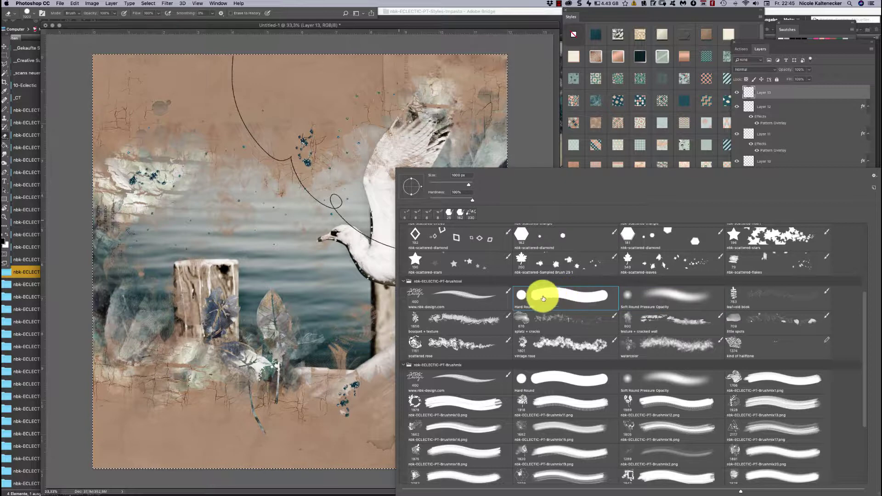
double_click(549, 296)
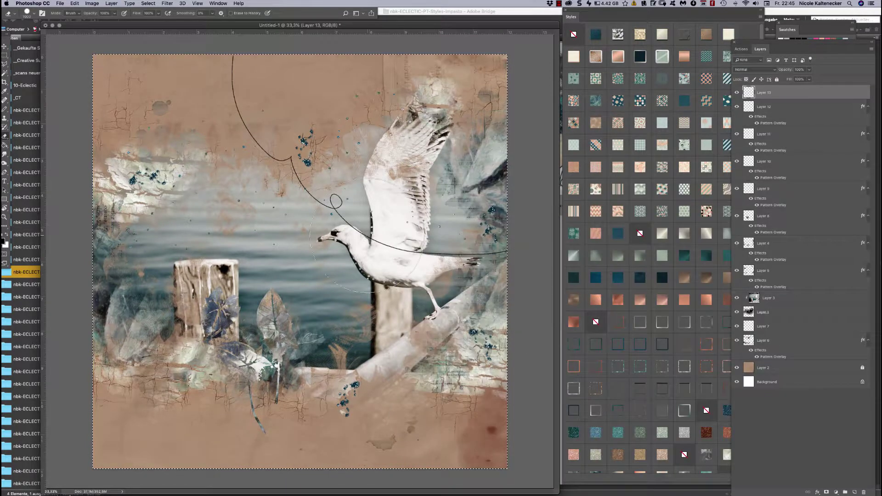
left_click_drag(367, 214, 368, 213)
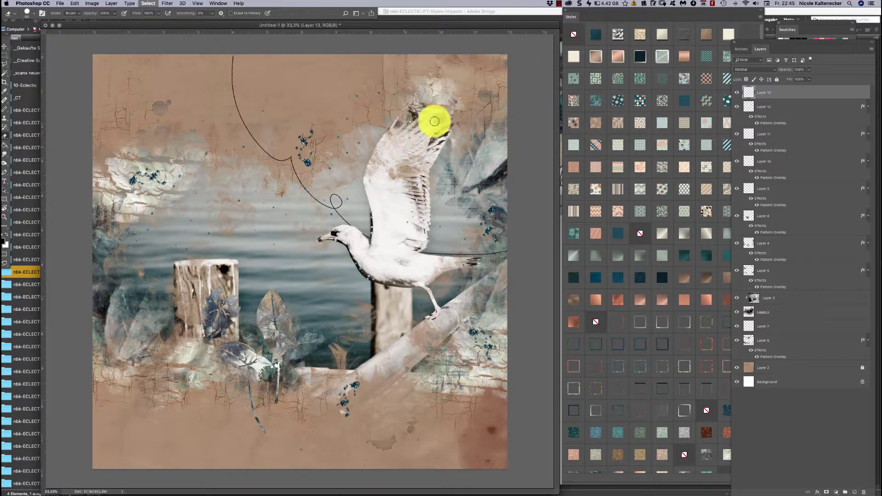
key("super+d")
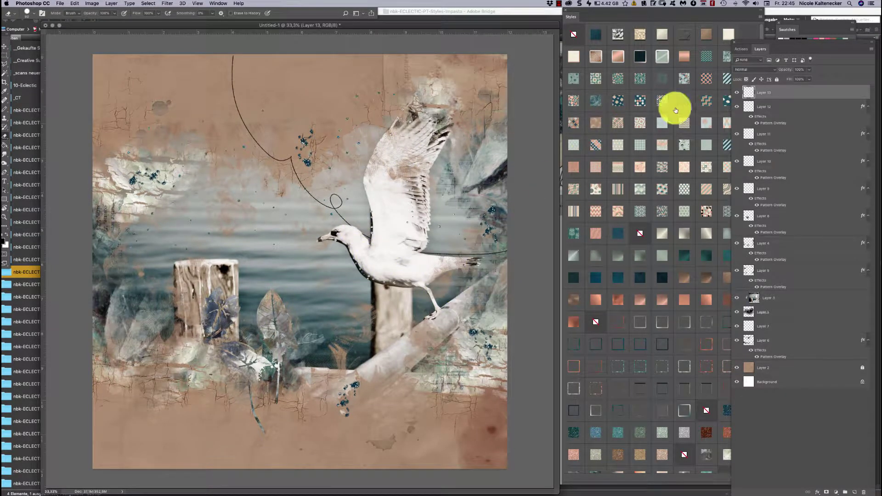
- Add a drop shadow to the string's layer with 40% opacity and 28 px distance, and adjust its size
left_click(5, 48)
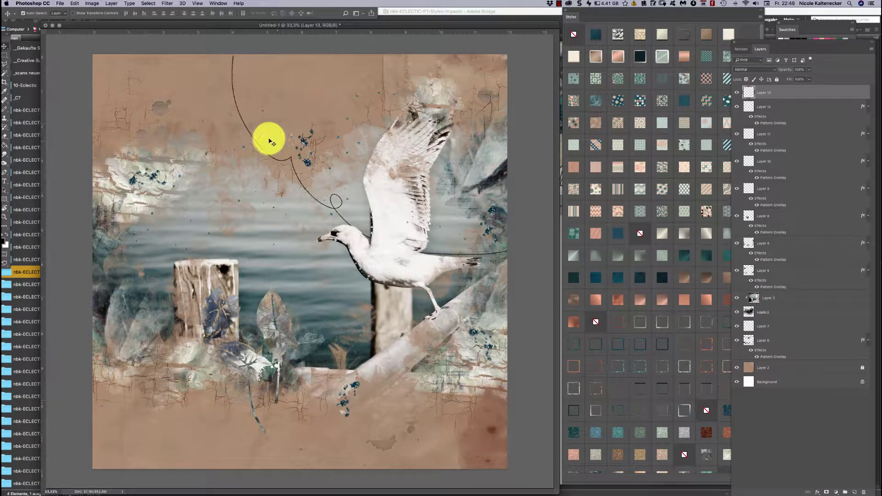
right_click(817, 91)
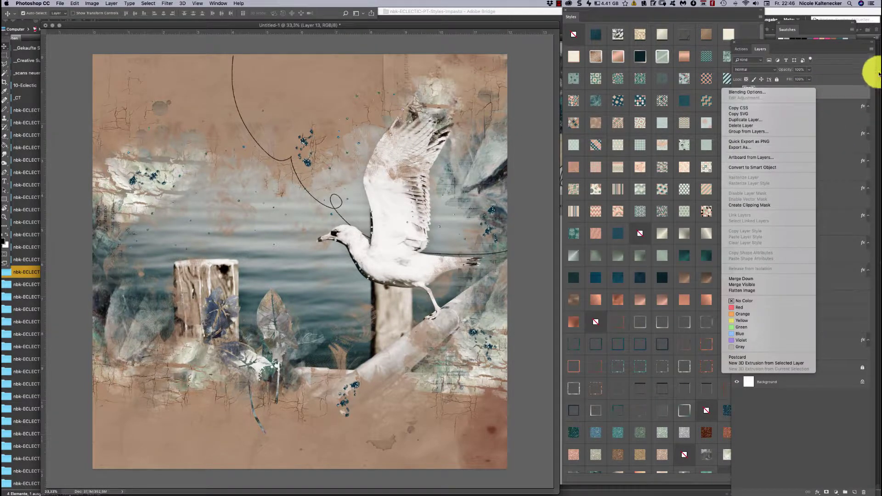
left_click(859, 101)
left_click(818, 492)
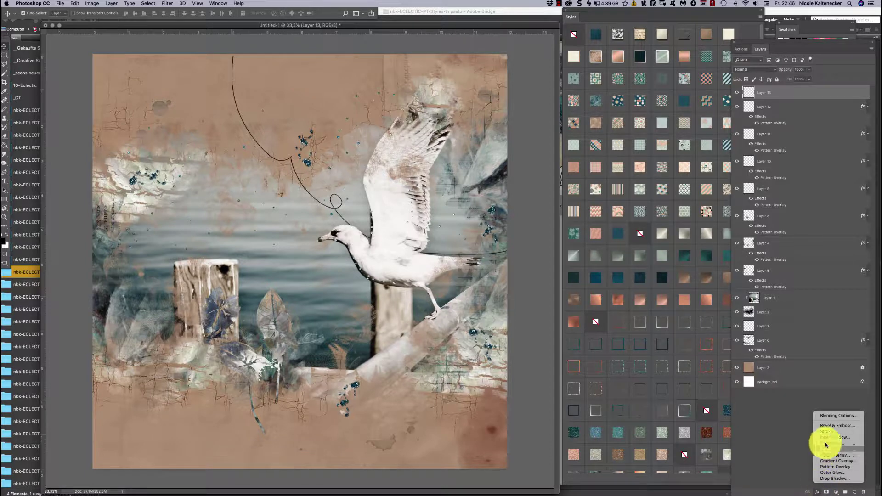
left_click(847, 480)
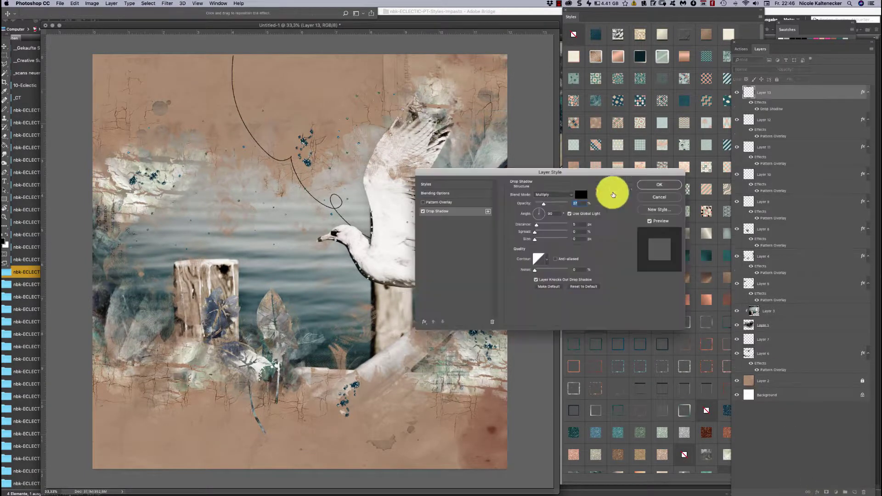
left_click_drag(589, 174, 579, 230)
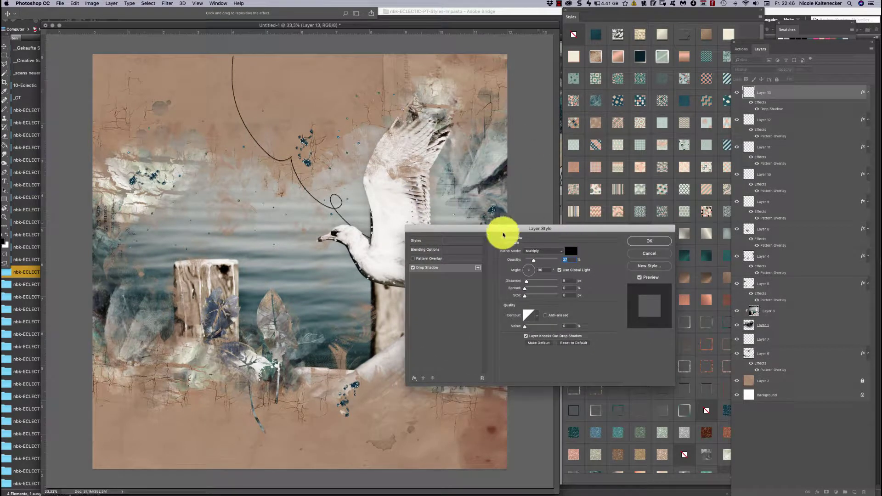
left_click_drag(527, 283, 536, 282)
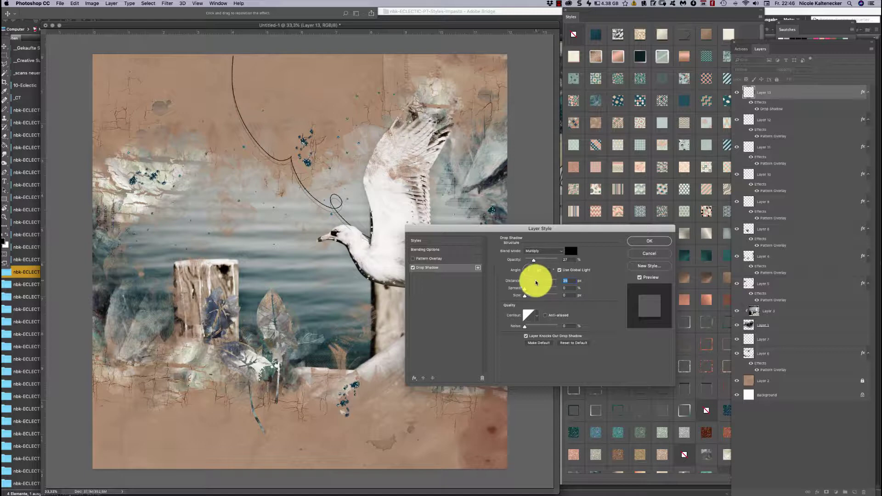
left_click(566, 260)
type("40")
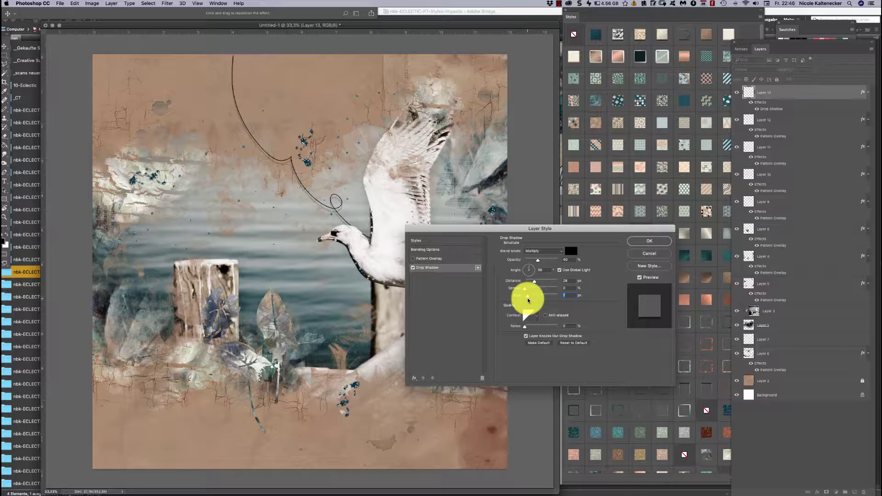
left_click(650, 241)
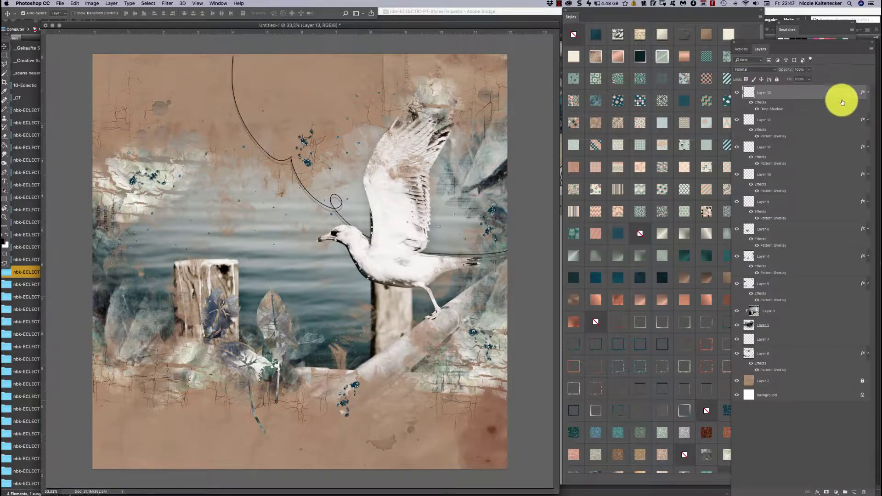
right_click(868, 92)
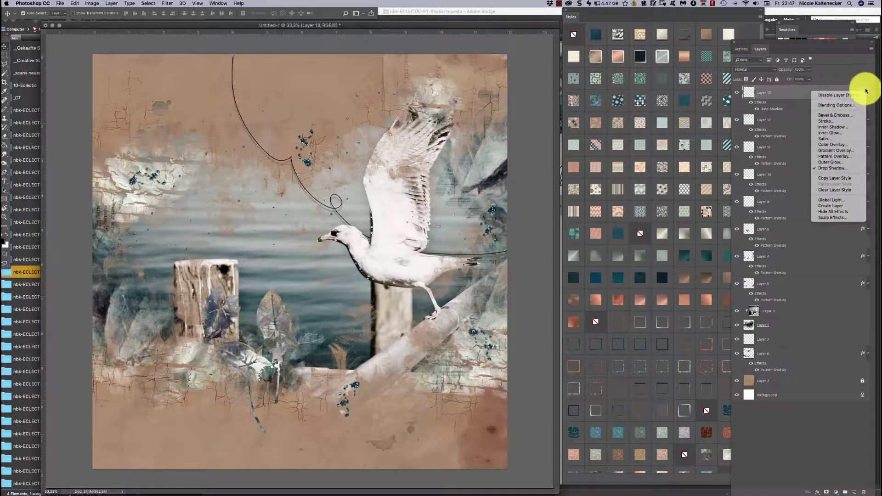
left_click(868, 94)
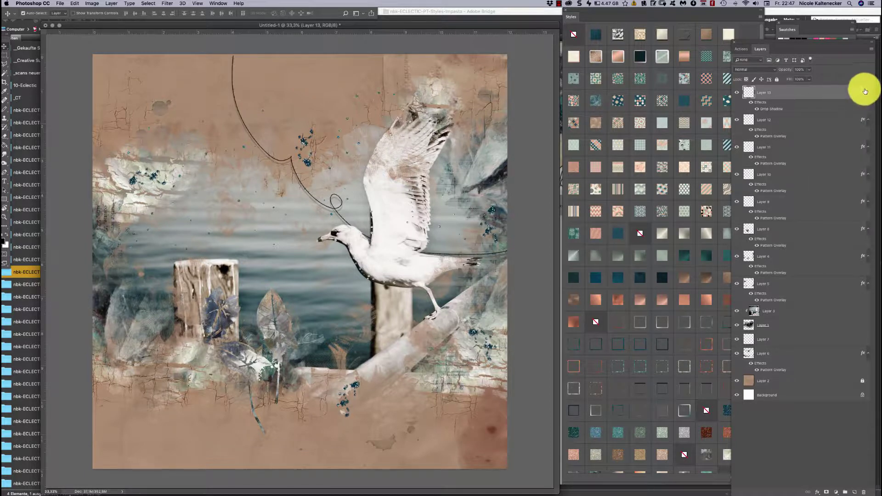
right_click(867, 92)
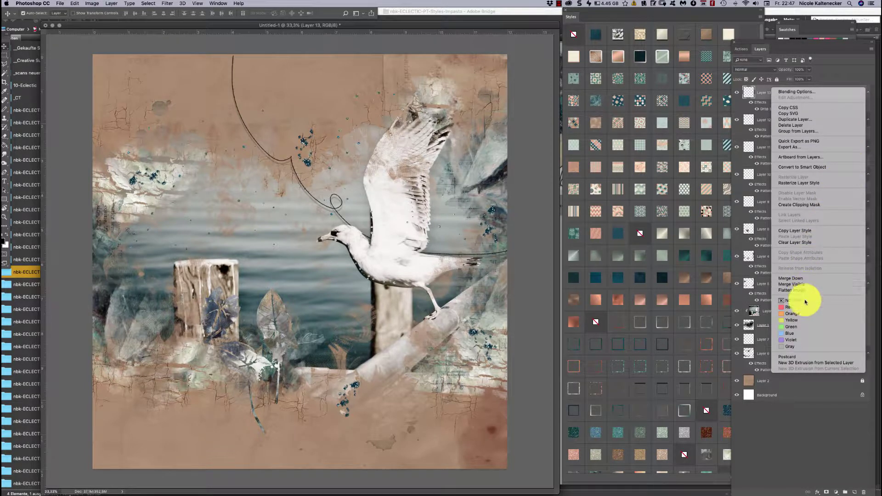
left_click(876, 84)
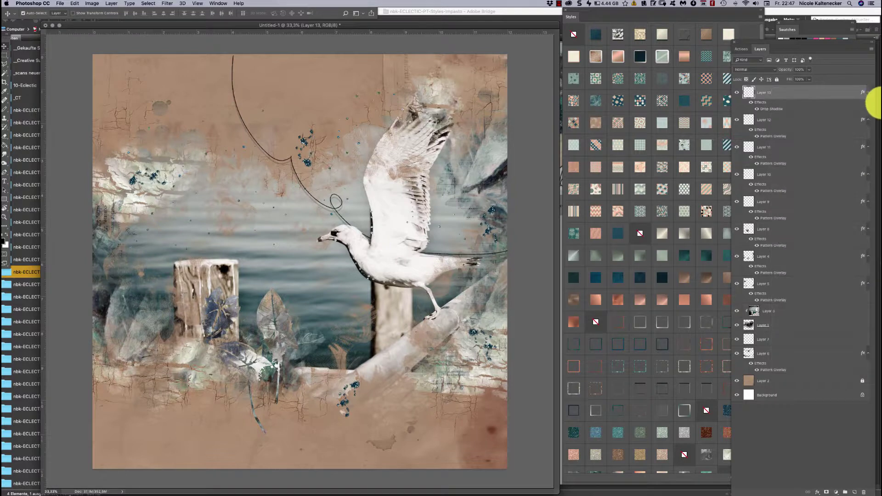
right_click(864, 94)
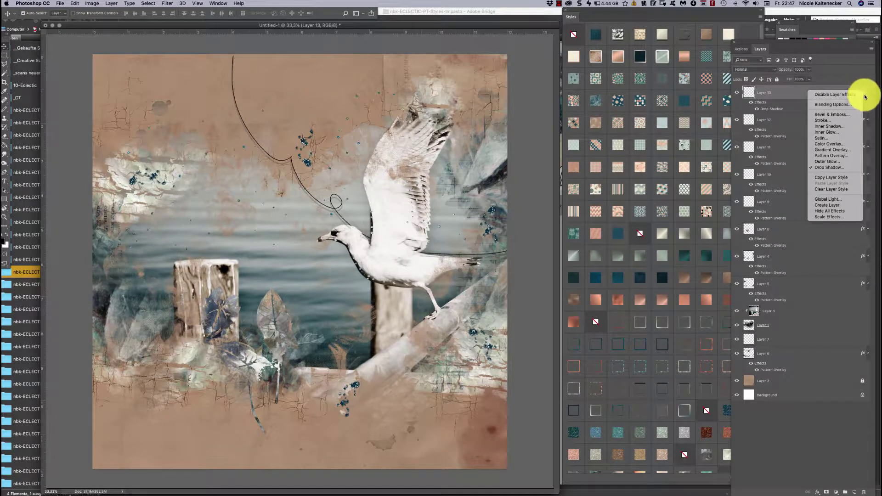
left_click(874, 81)
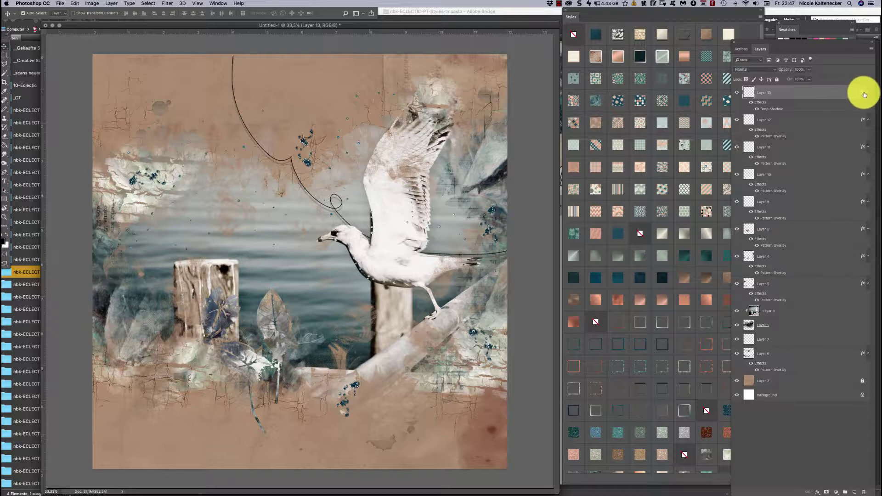
- Separate the string's drop shadow into its own layer and select that layer
right_click(864, 93)
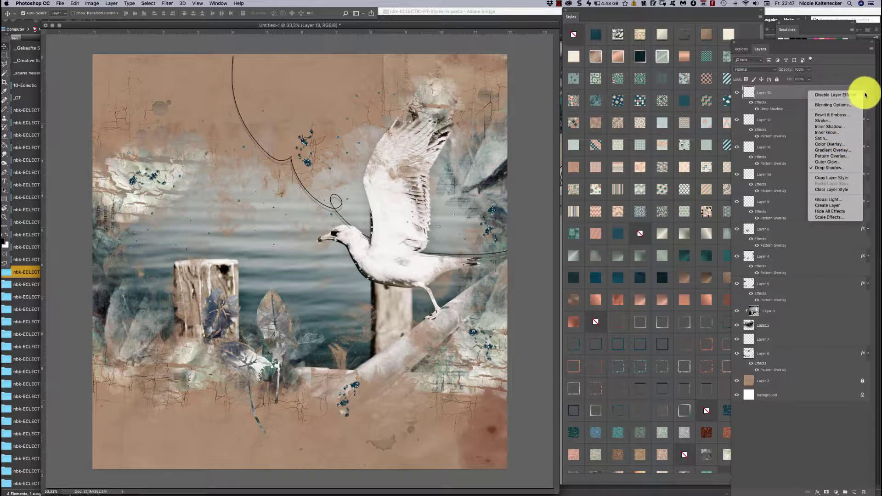
left_click(836, 208)
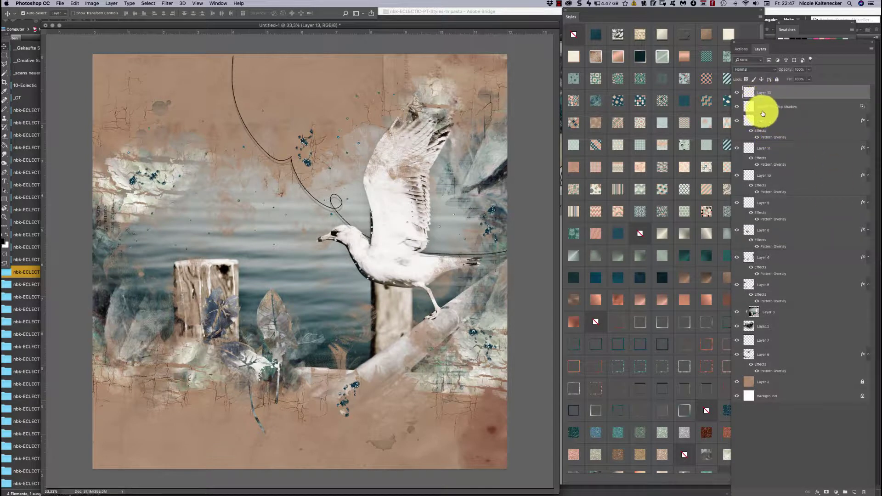
left_click(793, 107)
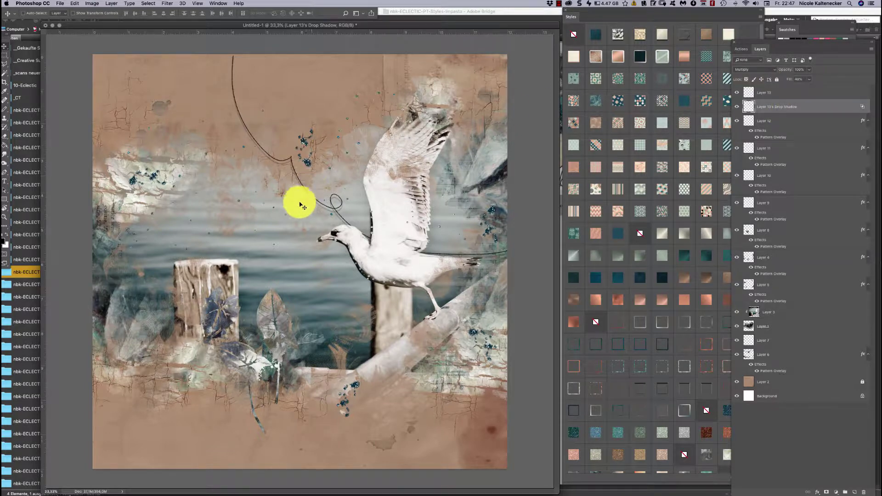
left_click_drag(294, 202, 257, 250)
left_click_drag(239, 270, 242, 236)
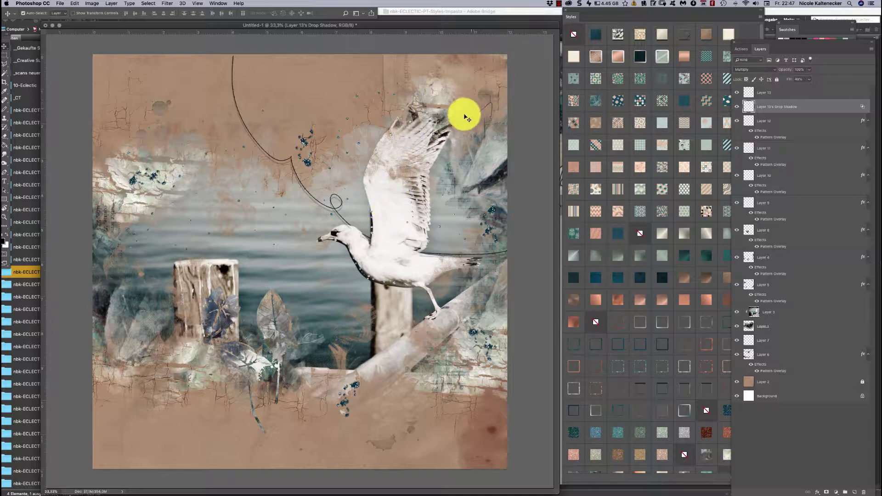
- Warp the shadow layer, pulling its upper-left corner outward, its lower-left corner downward and the part at the string's kink slightly upward
key("super+t")
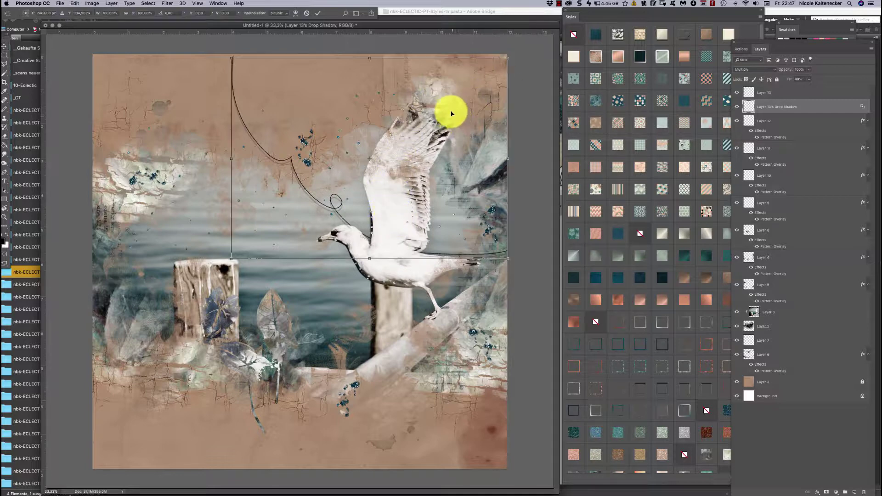
left_click(295, 14)
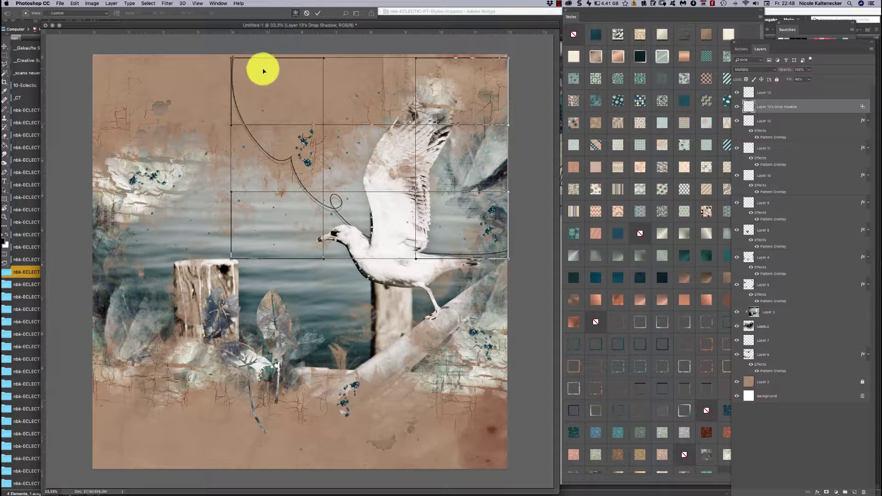
mouse_move(233, 61)
left_mouse_down()
mouse_move(217, 61)
mouse_move(228, 60)
left_mouse_up()
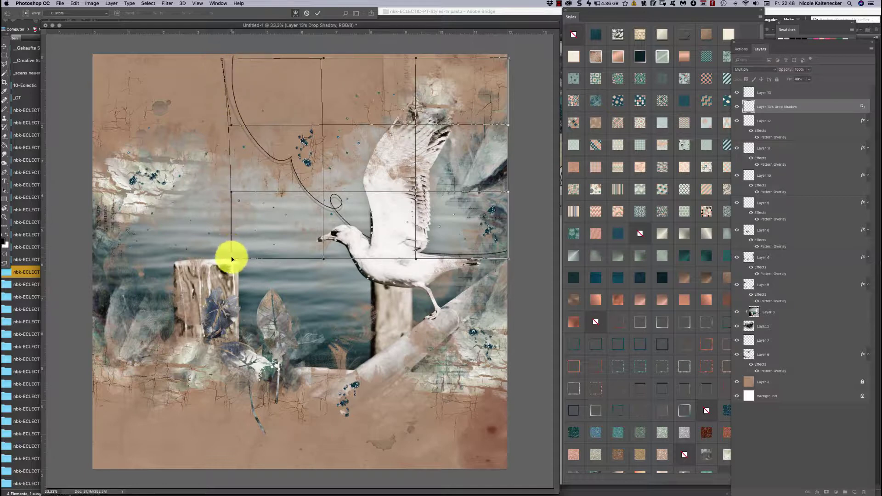
mouse_move(232, 261)
left_mouse_down()
mouse_move(221, 252)
mouse_move(217, 262)
mouse_move(227, 263)
mouse_move(225, 253)
mouse_move(227, 267)
mouse_move(227, 253)
mouse_move(228, 273)
left_mouse_up()
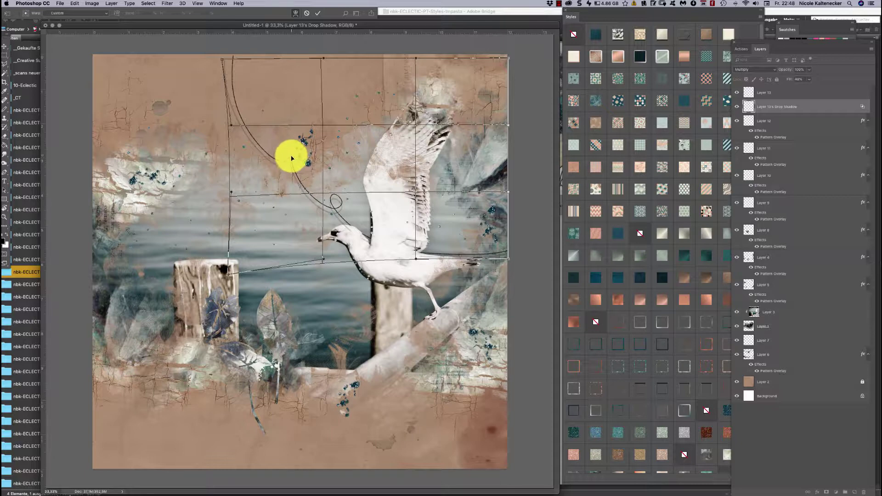
left_click_drag(291, 166, 291, 157)
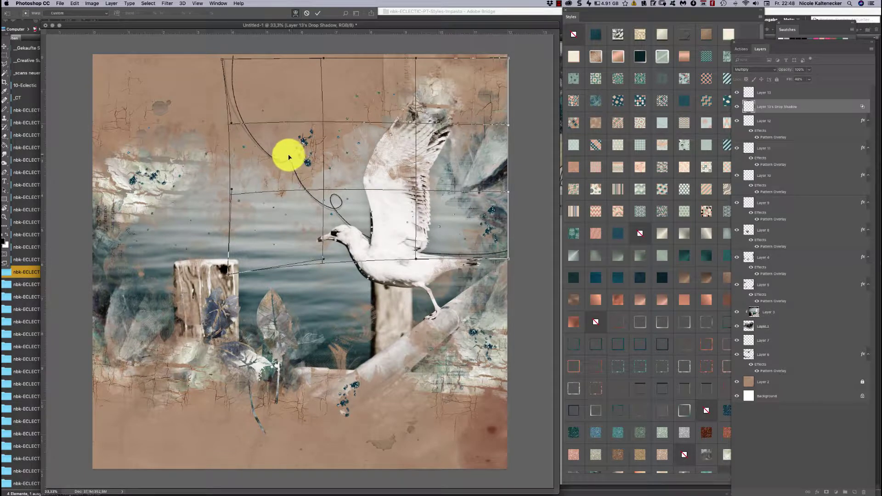
- Shorten the Layers panel and narrow the document window to end beside the Styles panel, with the string magnified at 66.7%
key("super+minus")
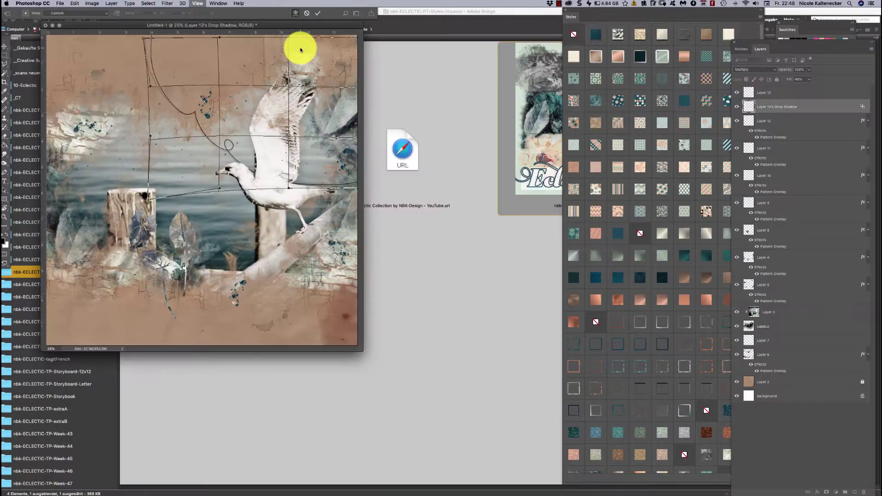
key("super+plus")
key("super+plus")
key("super+plus")
key("super+plus")
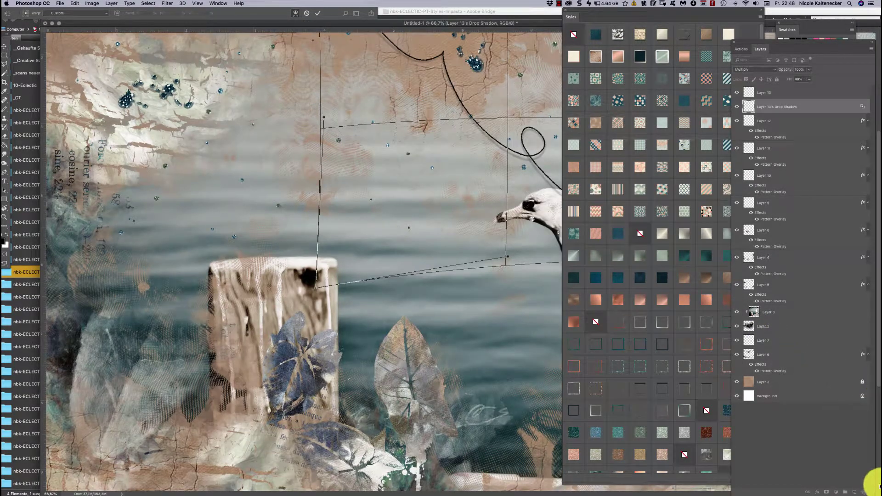
left_click_drag(870, 492, 861, 457)
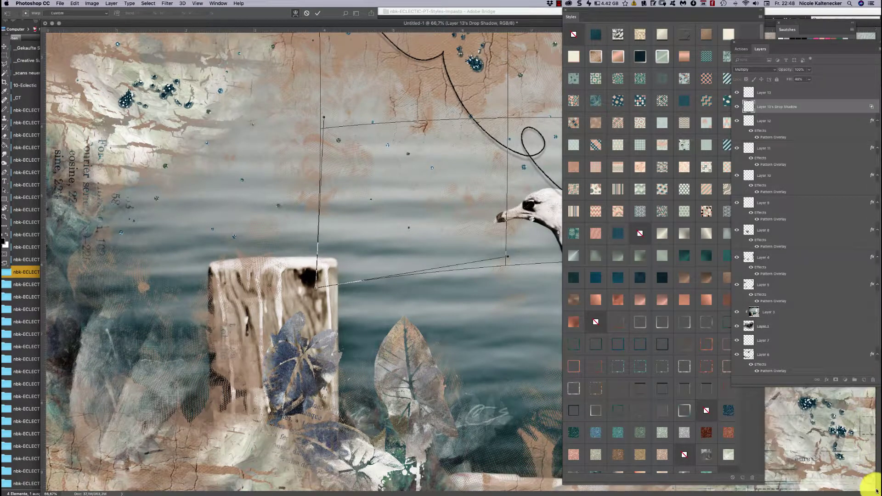
left_click_drag(866, 491, 555, 492)
left_click_drag(463, 142, 302, 383)
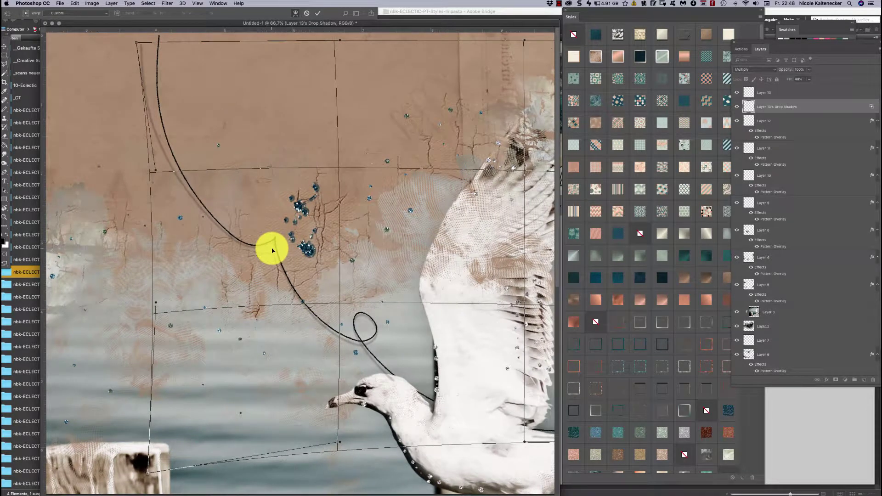
- Refine the shadow's warp at the kink, upper end, loop and gull's neck, and apply the transformation
left_click_drag(273, 249, 273, 249)
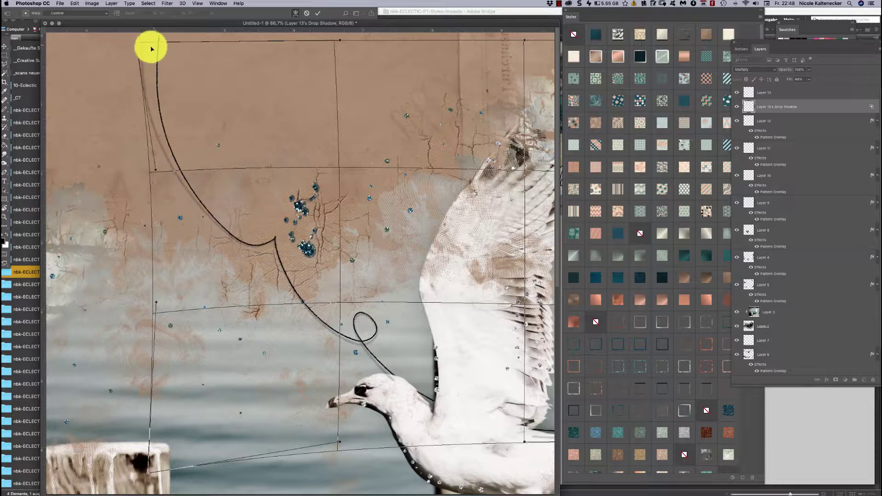
mouse_move(142, 49)
left_mouse_down()
mouse_move(149, 45)
mouse_move(137, 43)
mouse_move(149, 42)
mouse_move(139, 42)
left_mouse_up()
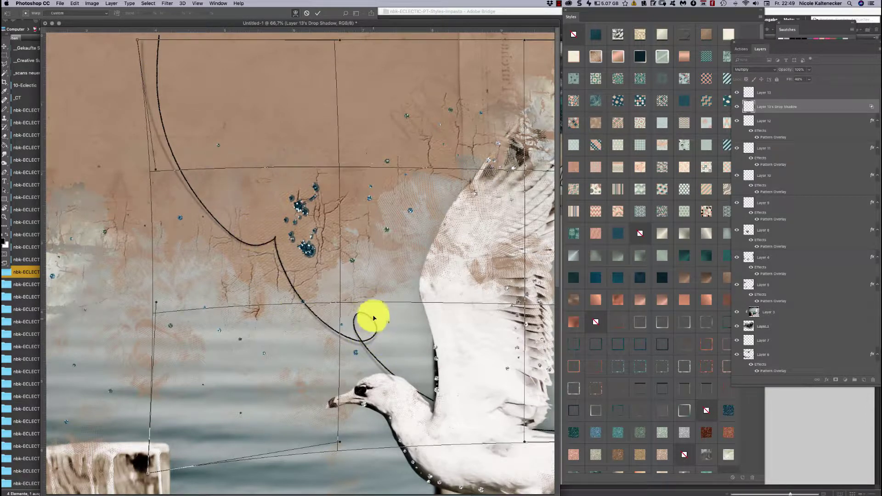
left_click_drag(372, 317, 371, 354)
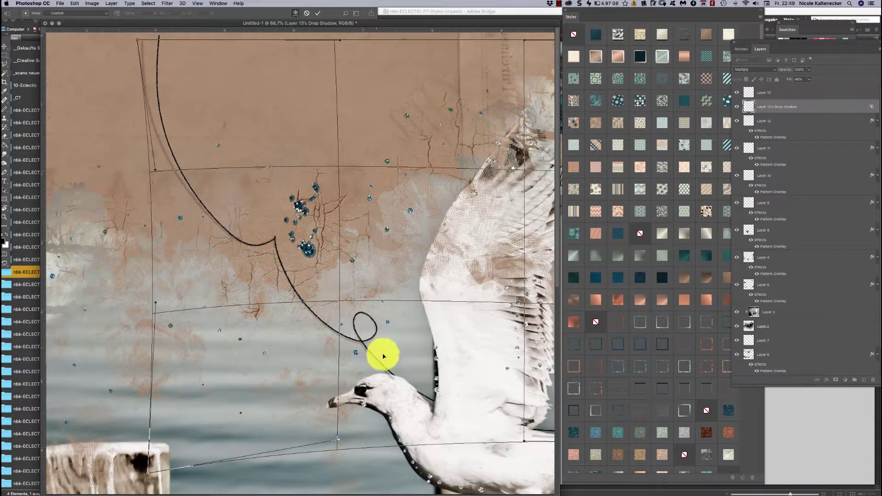
left_click_drag(437, 408, 434, 410)
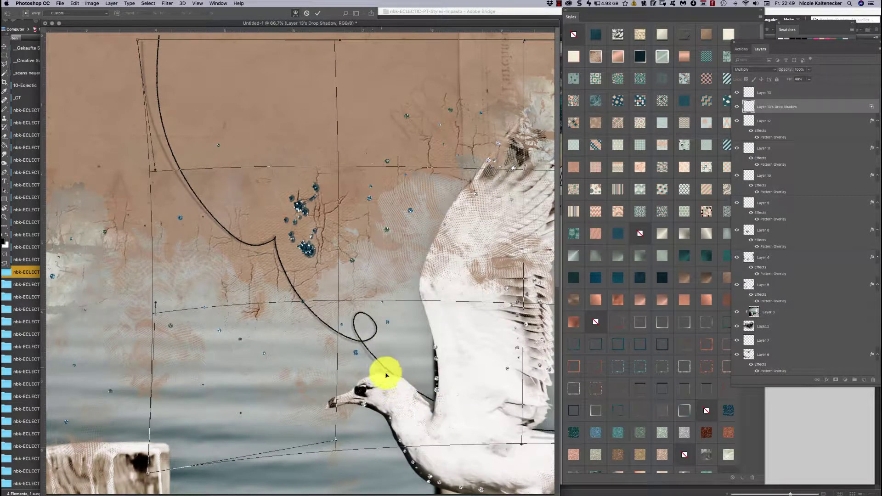
left_click_drag(449, 321, 267, 269)
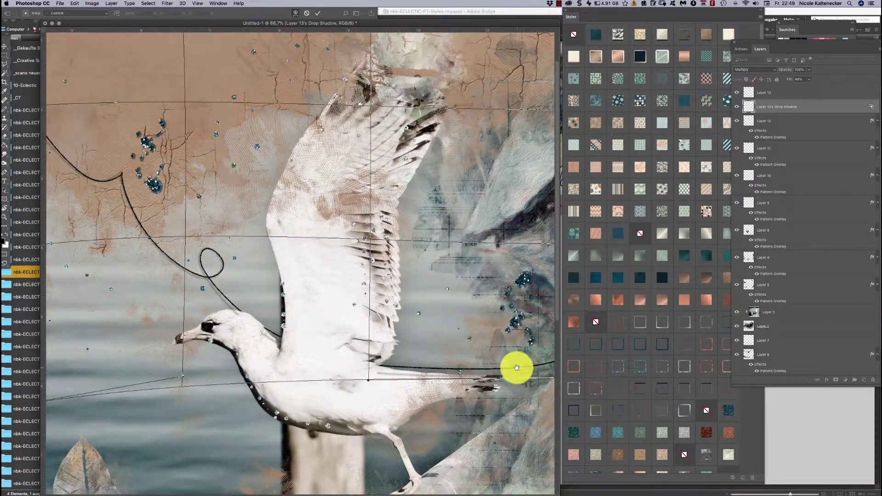
left_click_drag(516, 366, 494, 339)
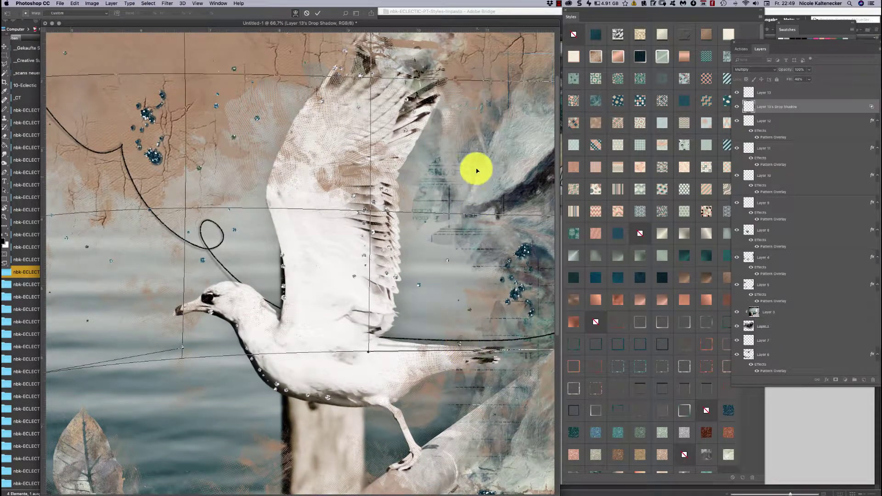
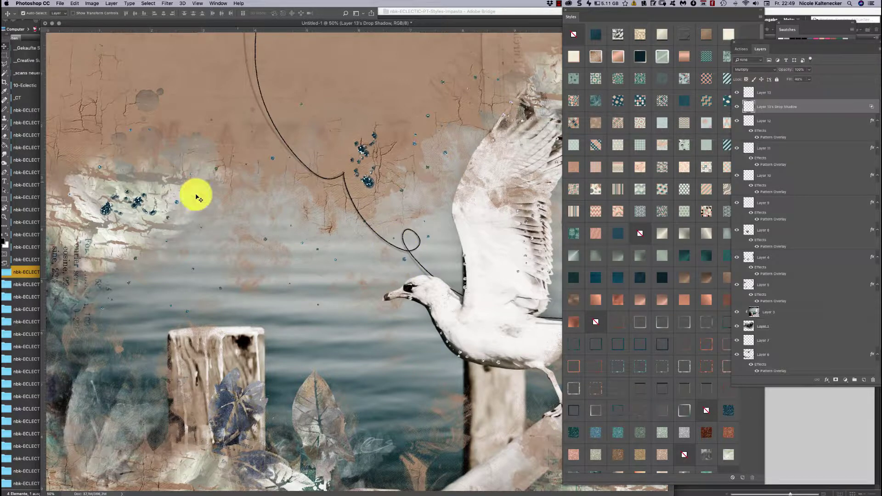
- Move the Styles panel clear of the composition, show the whole document at 33.3% and reposition its window between the folder list and that panel
left_click(4, 136)
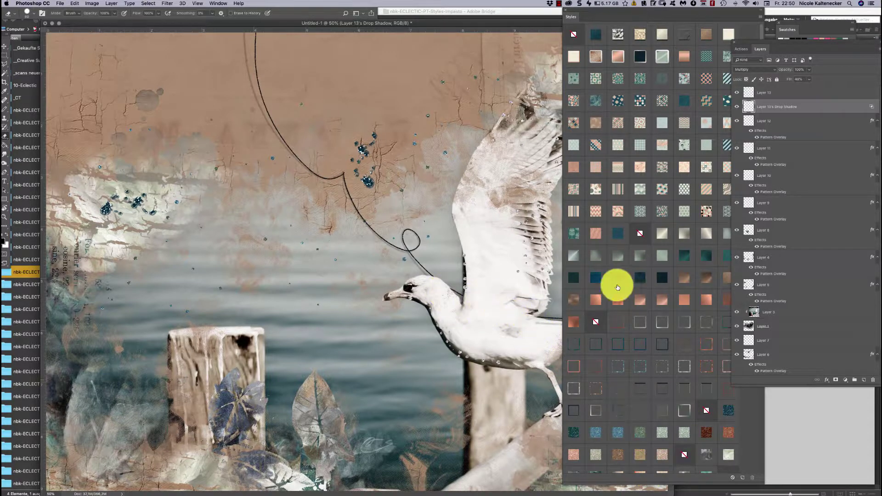
left_click_drag(642, 11, 734, 33)
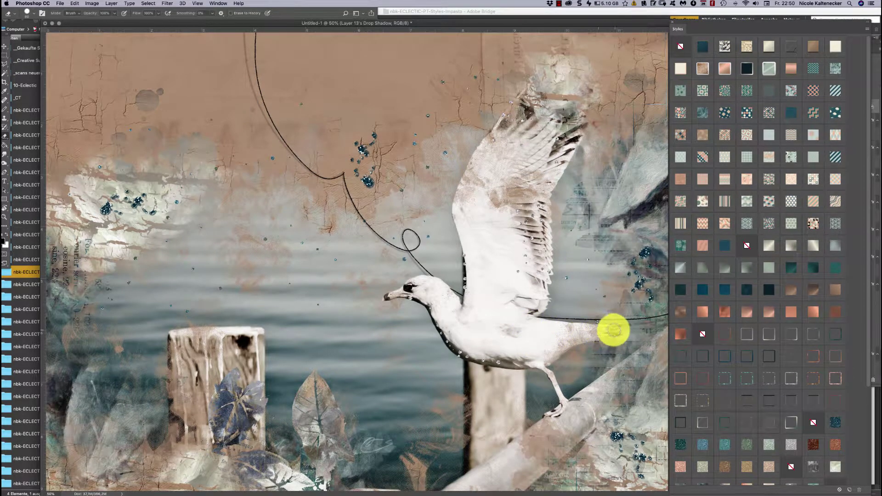
key("super+minus")
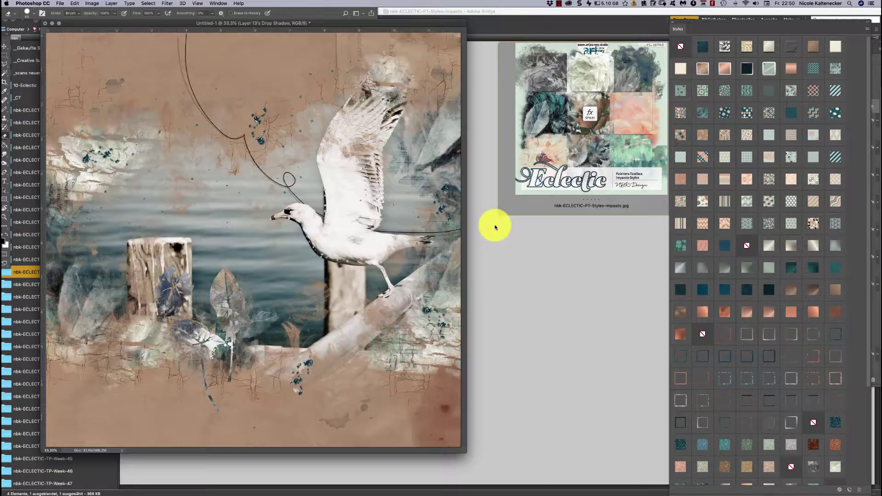
left_click_drag(388, 23, 502, 30)
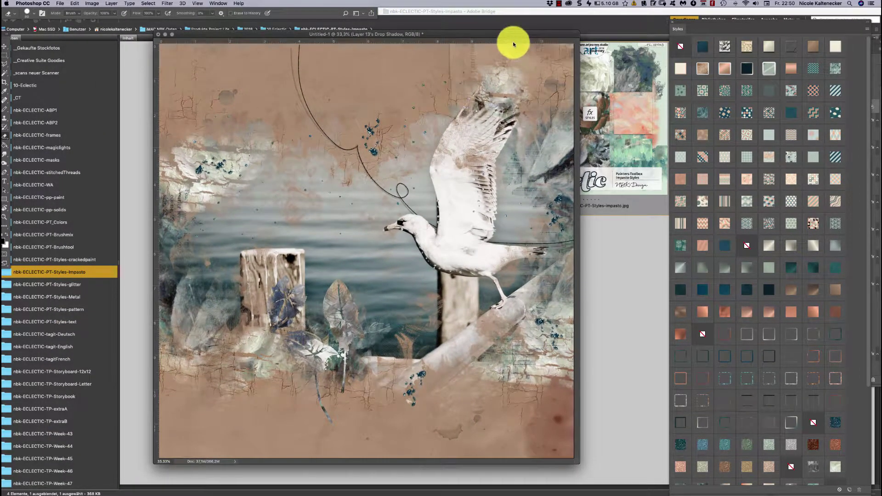
left_click(3, 47)
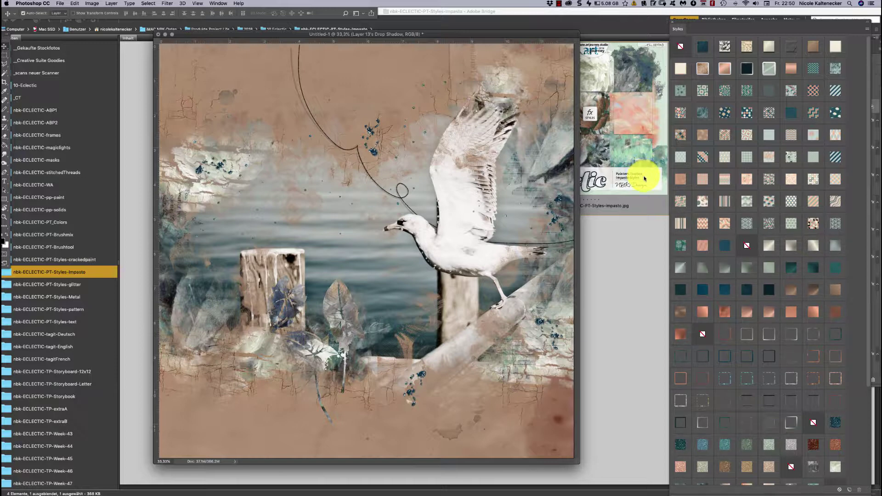
scroll(849, 207, "down", 5)
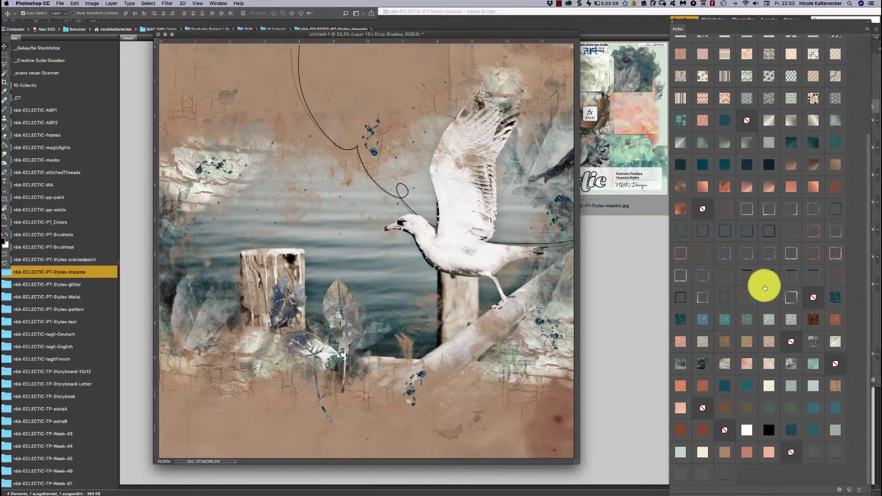
- Switch to Adobe Bridge and open the blossom image nbk-ECLECTIC-ABP1-artsybit20.png from the nbk-ECLECTIC-ABP1 folder in Photoshop
left_click(52, 120)
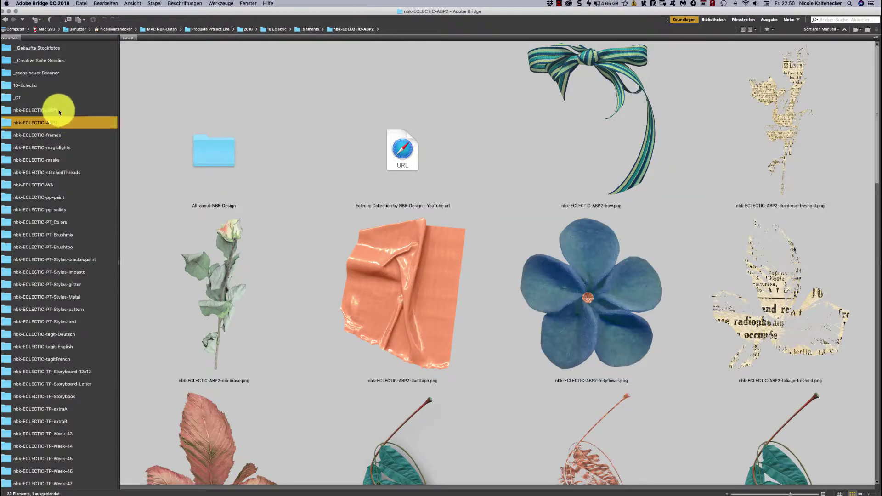
left_click(53, 111)
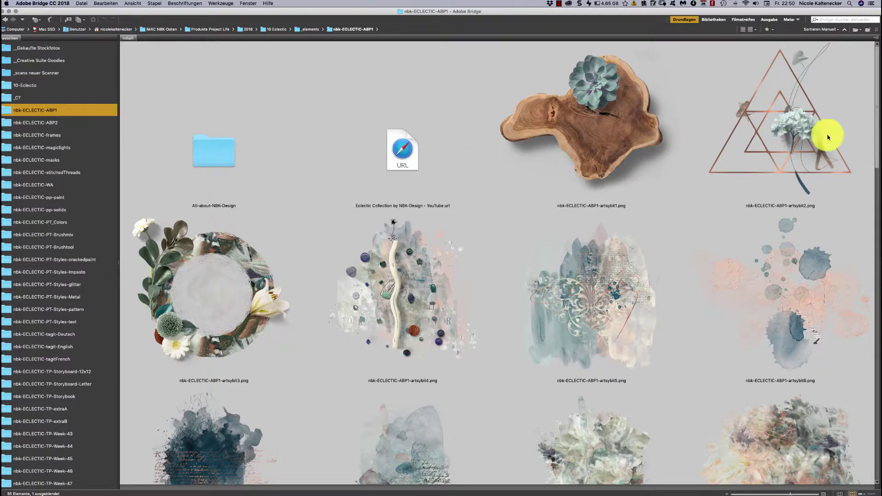
scroll(855, 156, "down", 10)
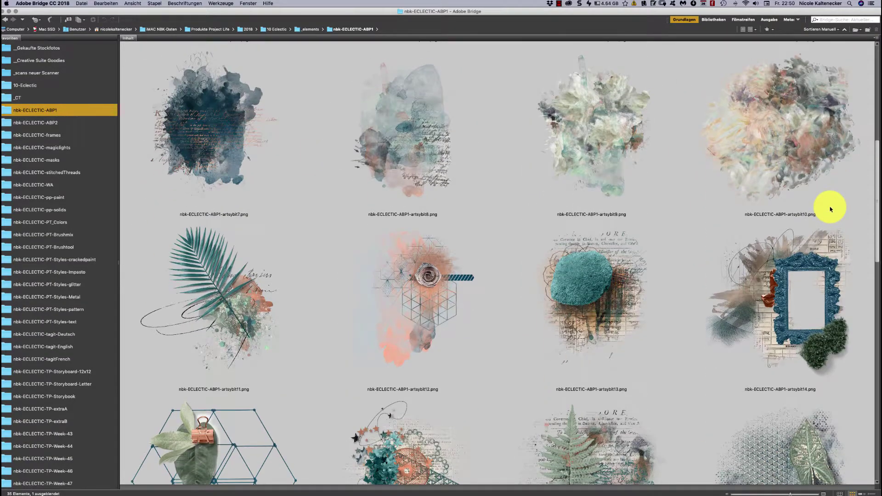
scroll(798, 270, "down", 7)
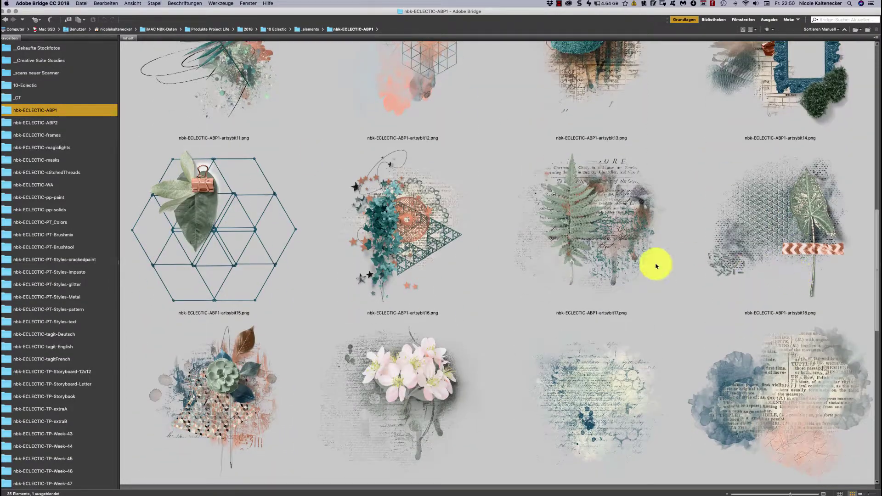
double_click(427, 375)
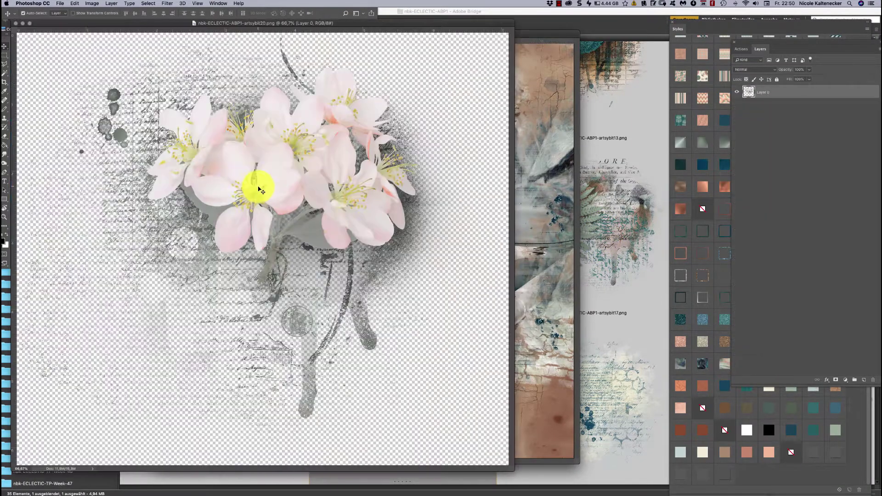
- Copy the blossom cluster into the seagull composition and place it over the base of the foreground wooden post
left_click_drag(259, 189, 314, 339)
left_click_drag(315, 339, 337, 346)
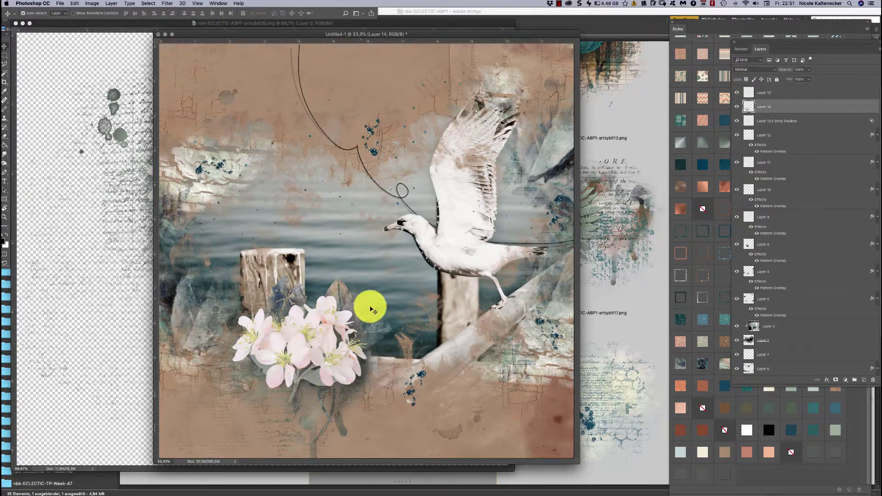
left_click(316, 200)
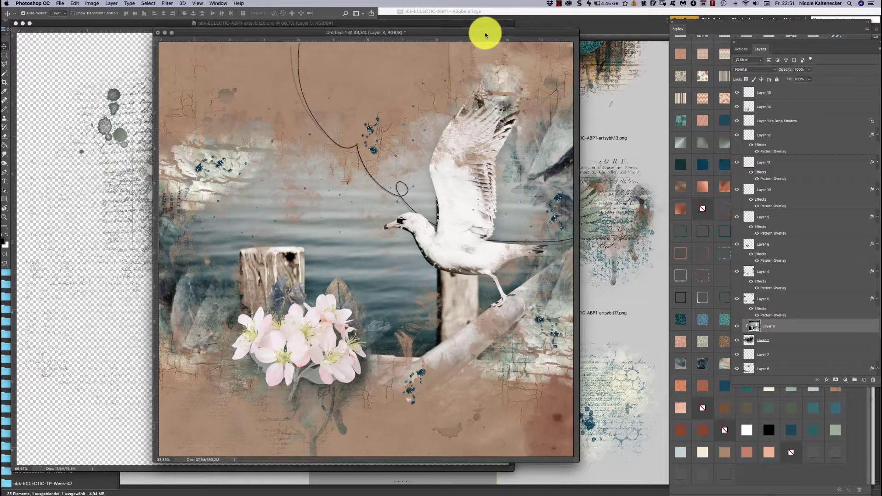
- Switch to Adobe Bridge, look through the nbk-ECLECTIC-stitchedThreads folder and return to Photoshop
left_click(650, 121)
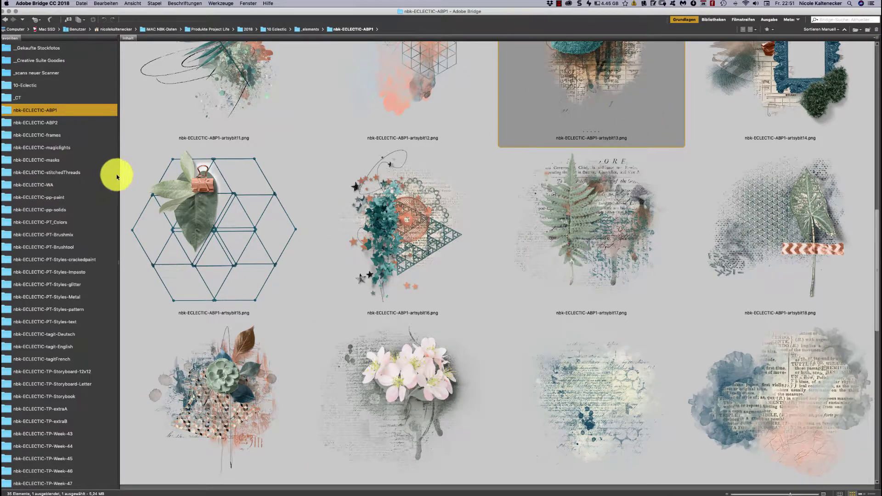
left_click(78, 173)
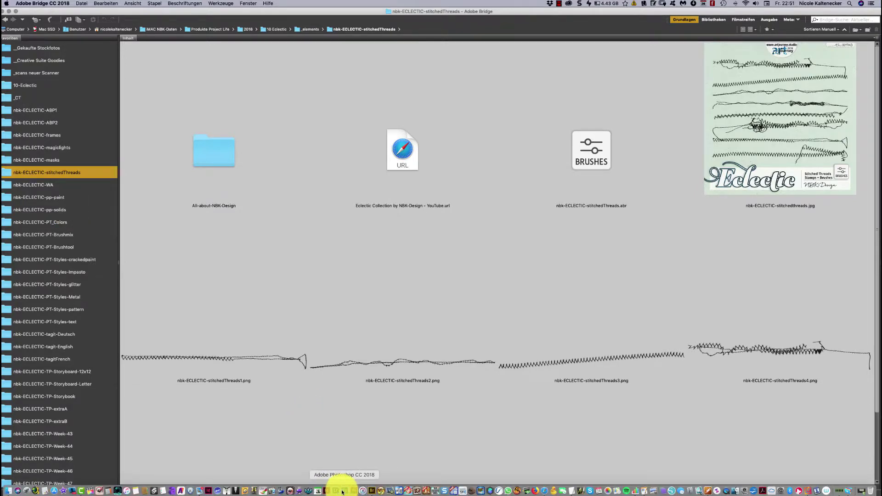
left_click(342, 491)
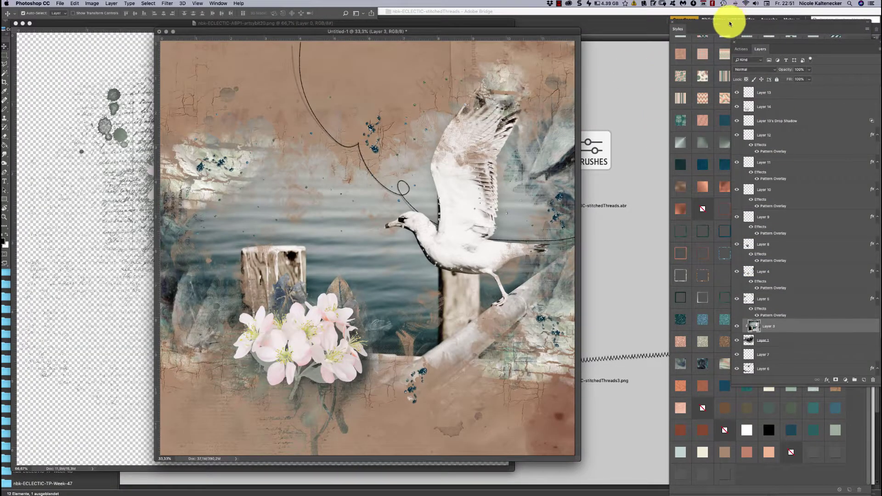
- Move the Styles panel next to the composition, close the blossom source document and shift the composition's window slightly
left_click(708, 24)
left_click_drag(705, 22, 629, 22)
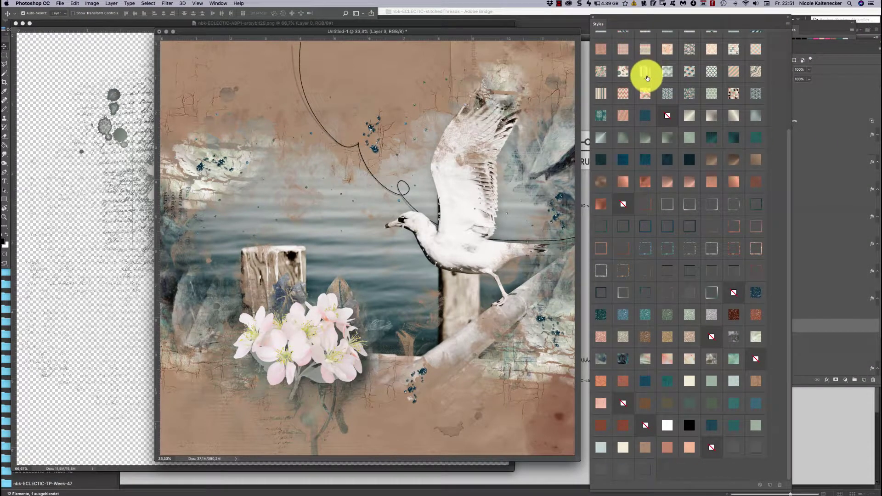
key("ctrl+Tab")
key("super+w")
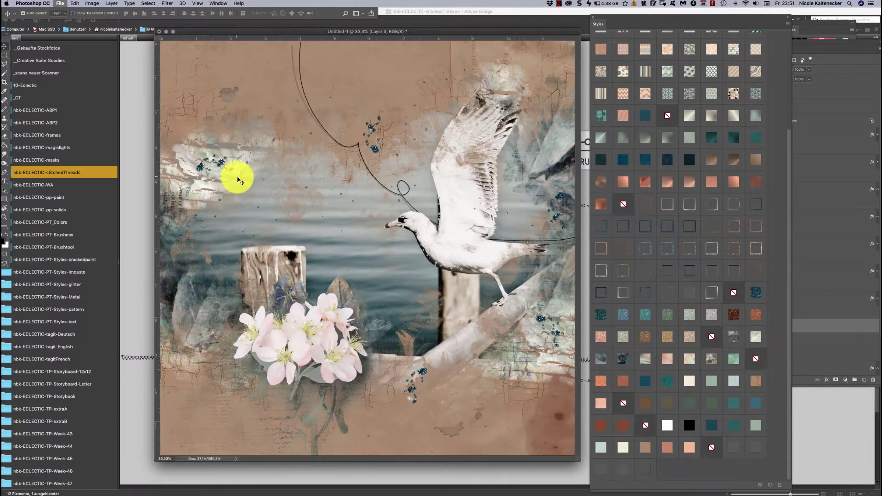
left_click_drag(298, 31, 272, 39)
- Add the text "at the beach" at 48 pt beside the blossom cluster
left_click(4, 182)
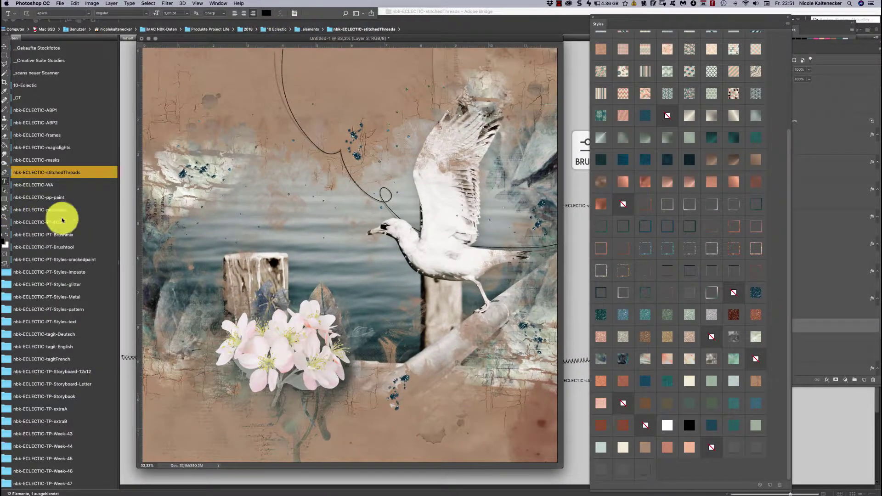
left_click(369, 357)
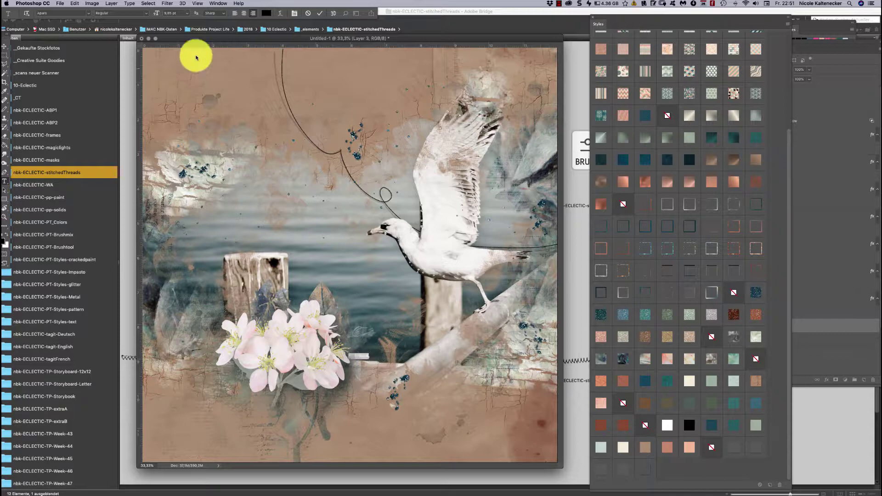
left_click(186, 13)
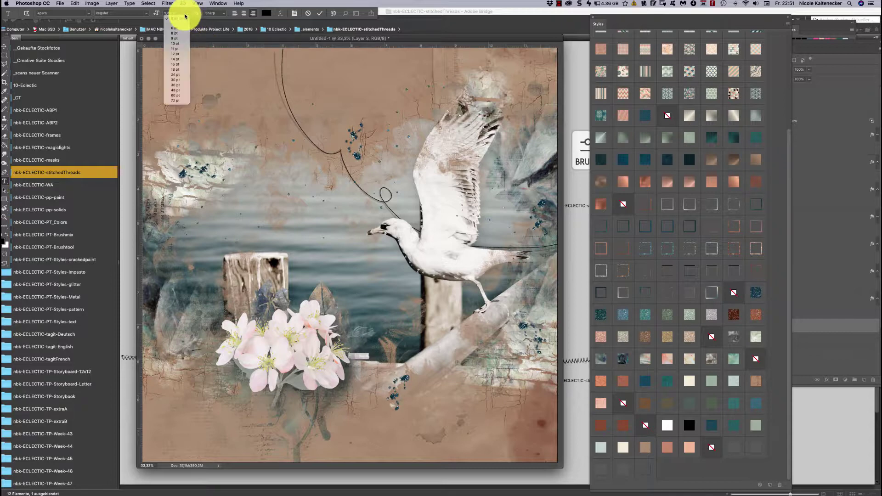
left_click(177, 89)
left_click(5, 47)
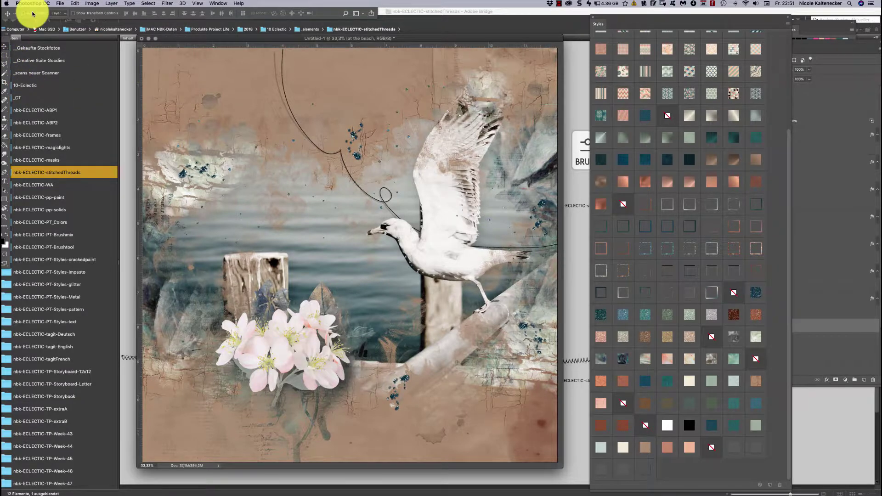
- Scale the "at the beach" text to about 199%, position it below the gull beside the blossoms and apply the transformation
left_click_drag(352, 352, 549, 338)
key("ctrl+t")
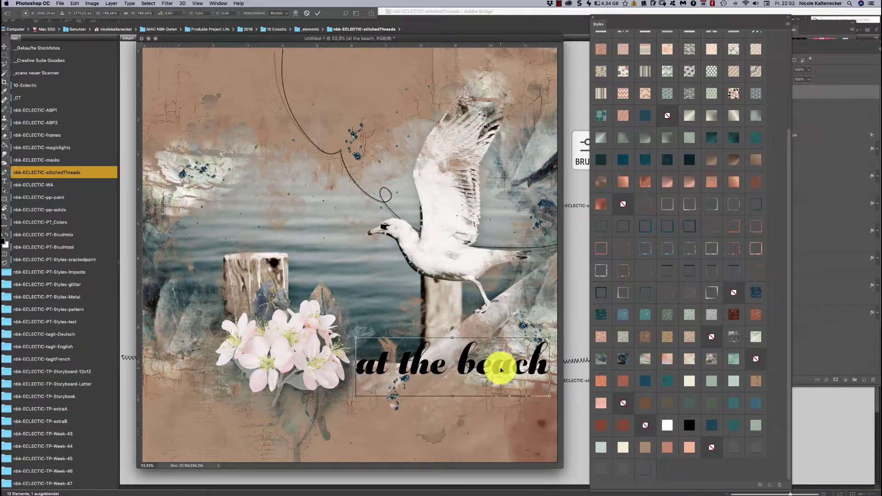
double_click(501, 370)
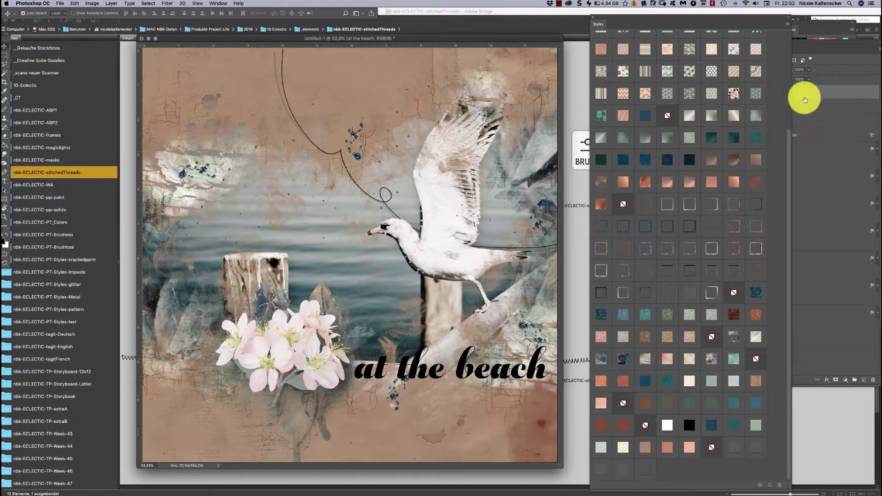
- Reopen the "at the beach" text for editing and replace the b with its alternate glyph that has a looping swash
left_click(805, 100)
double_click(748, 92)
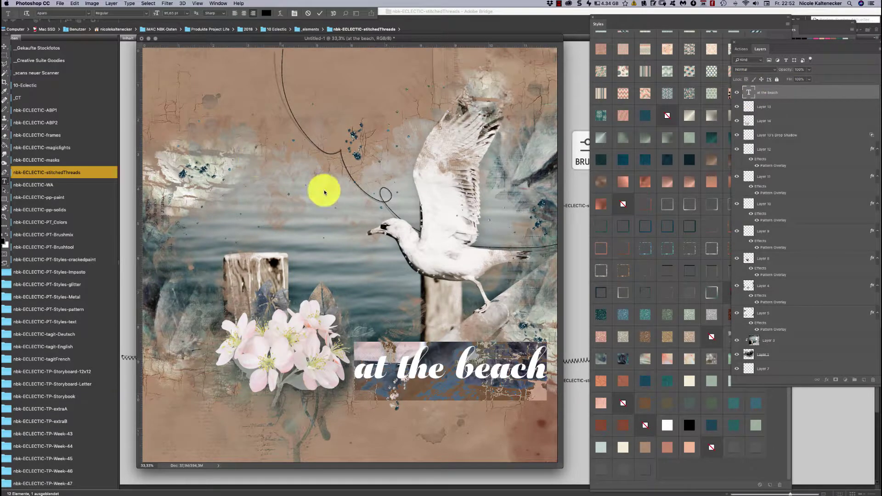
left_click_drag(472, 361, 456, 359)
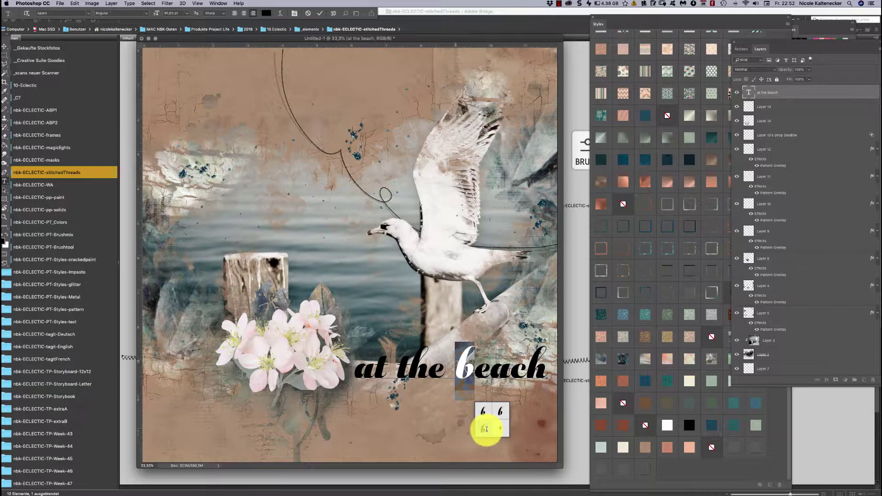
left_click(486, 429)
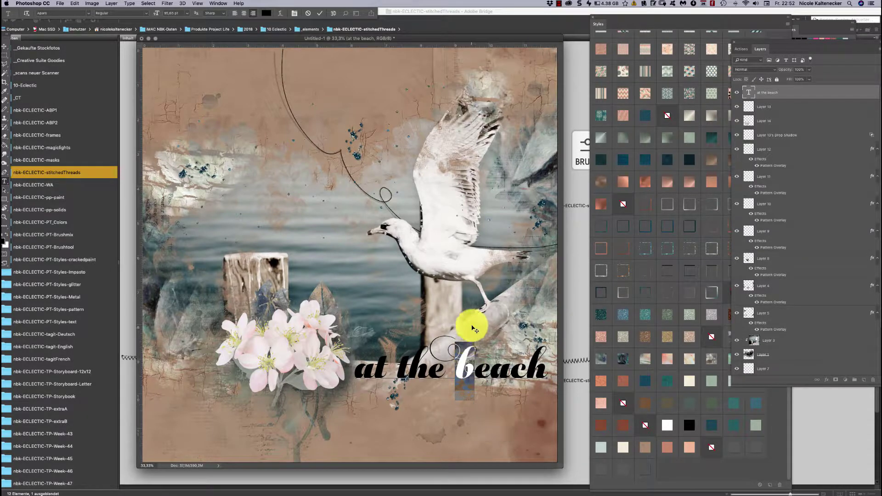
mouse_move(466, 359)
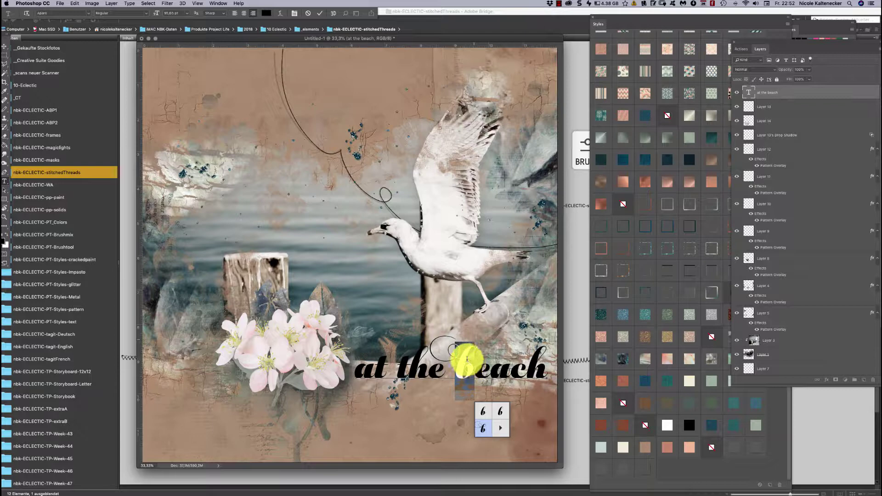
left_click(53, 12)
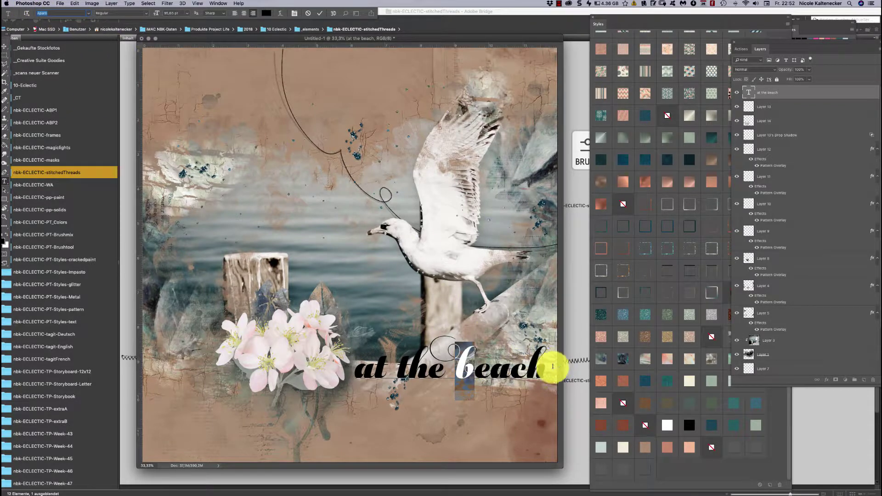
- Try an alternate glyph for the final h of "beach"
left_click_drag(553, 367, 527, 364)
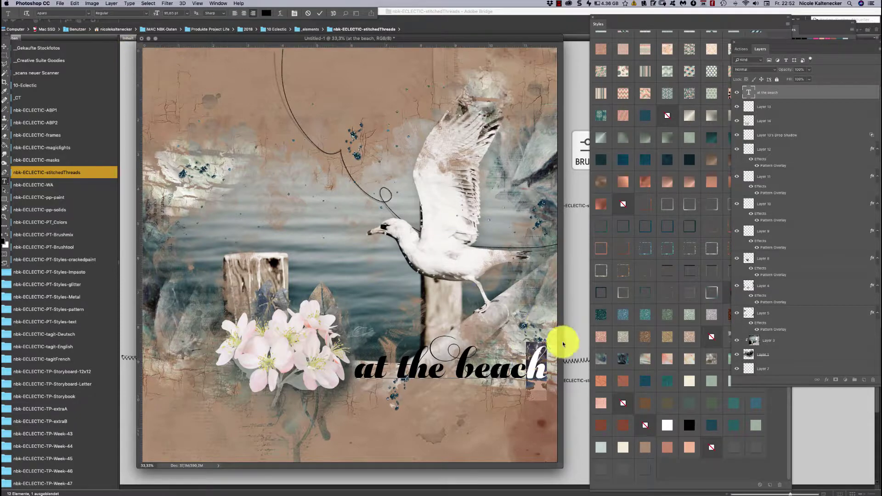
left_click(544, 370)
left_click_drag(536, 368, 550, 368)
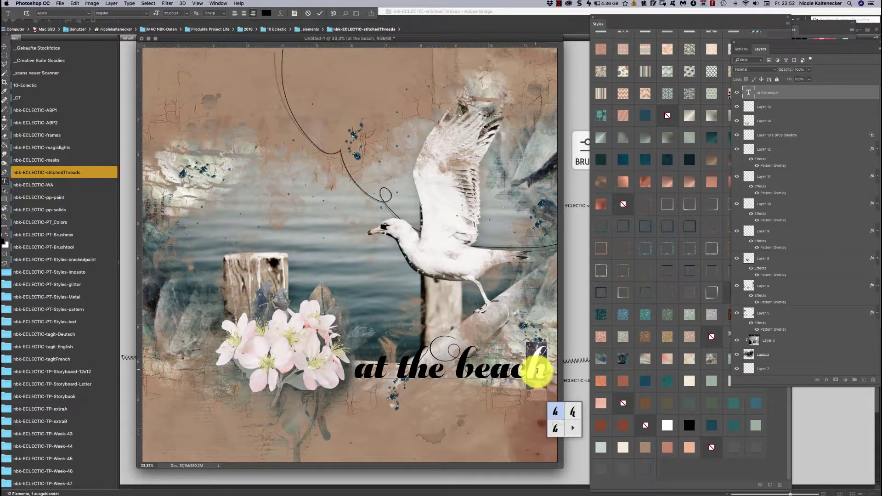
left_click(557, 429)
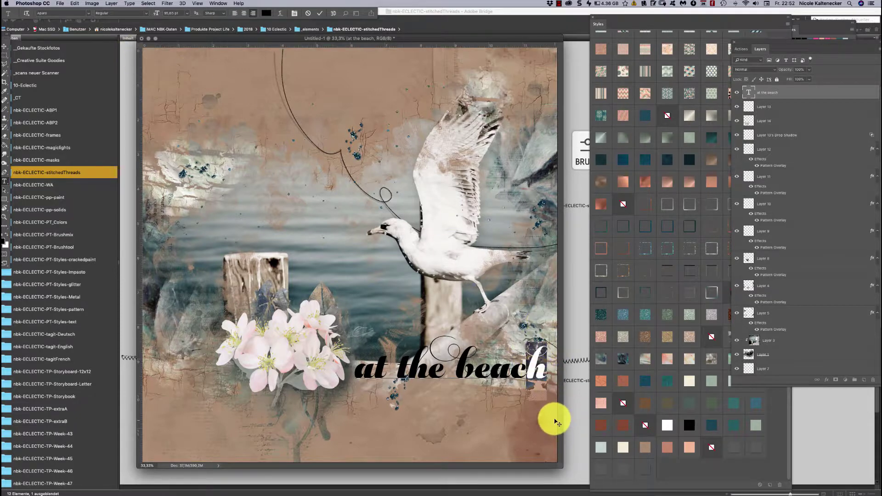
left_click(538, 361)
- Try the alternate glyphs for the a of "at", then return it to its standard form
left_click_drag(370, 380, 350, 363)
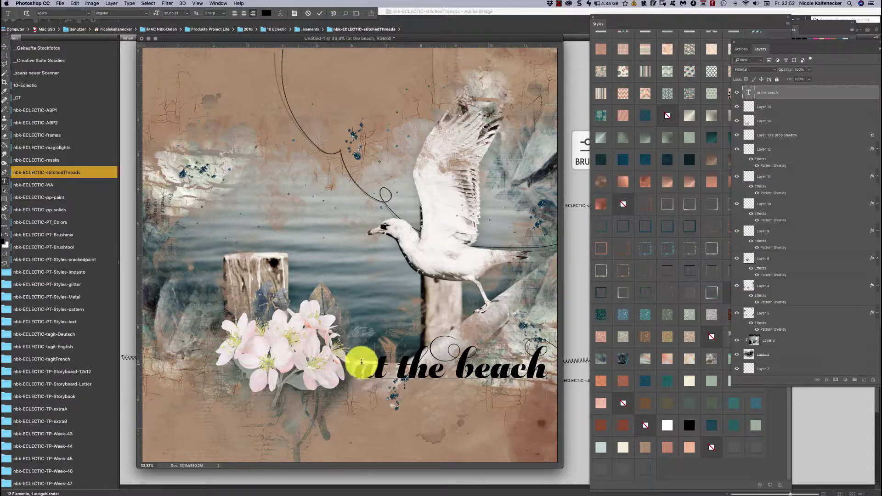
left_click(386, 426)
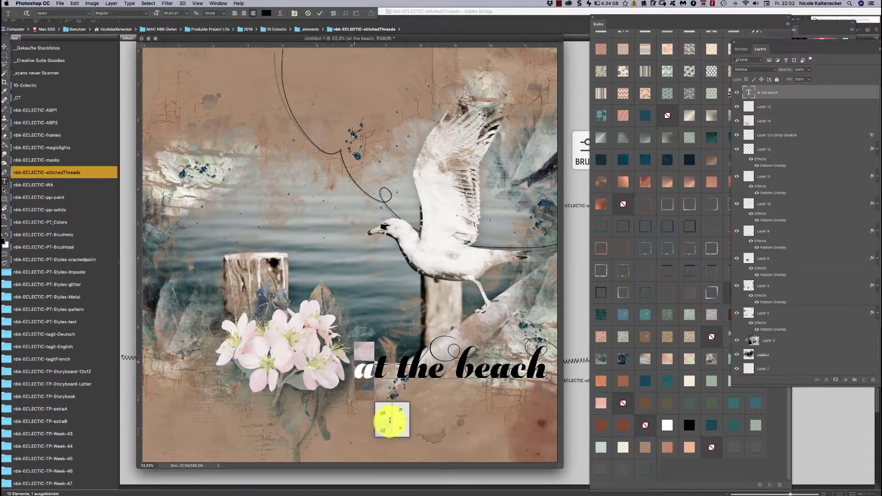
left_click(390, 414)
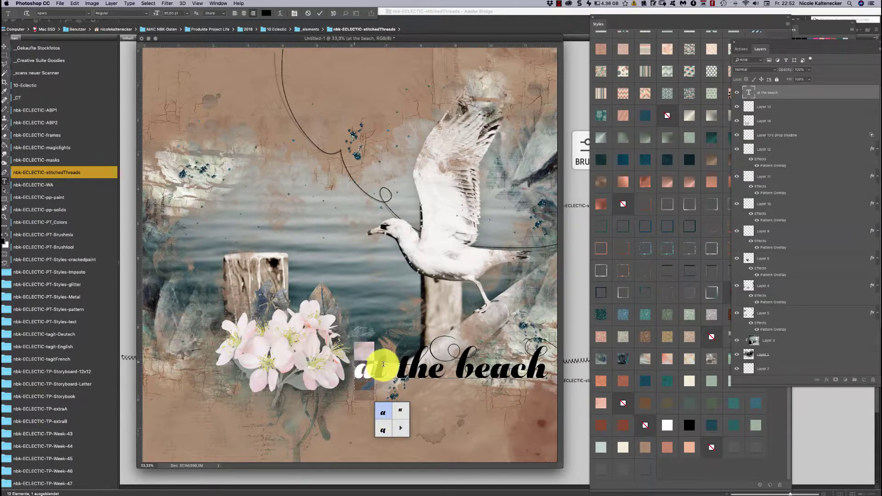
- Replace the t of "at" with its alternate glyph that has a lengthened stem
left_click(387, 364)
left_click_drag(381, 362, 385, 368)
left_click(415, 414)
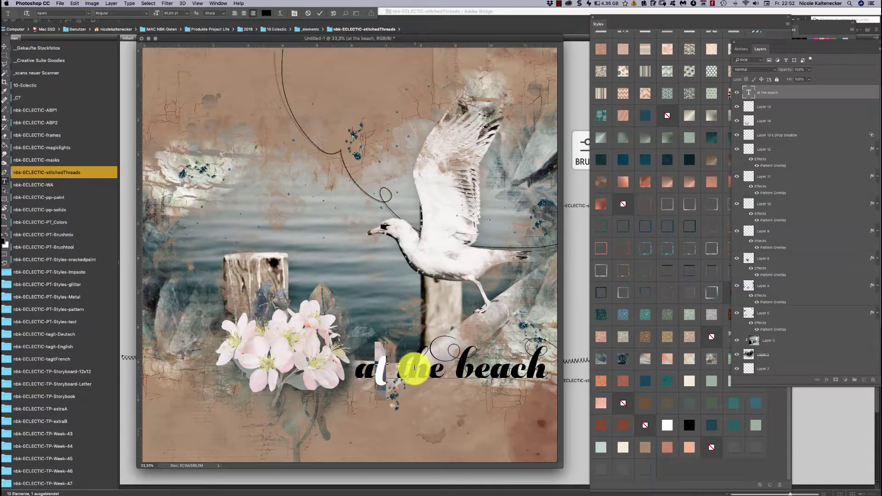
- Check the alternate glyphs available for the t and the e of "the"
left_click_drag(397, 363, 407, 364)
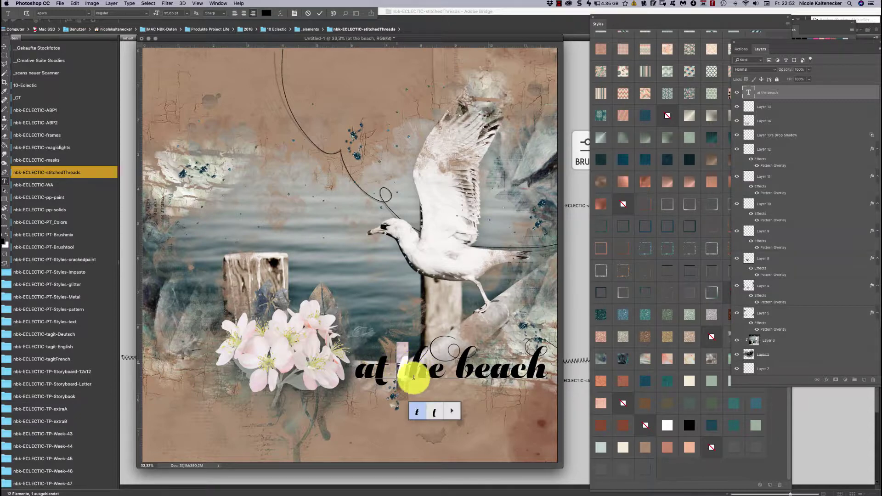
left_click(453, 411)
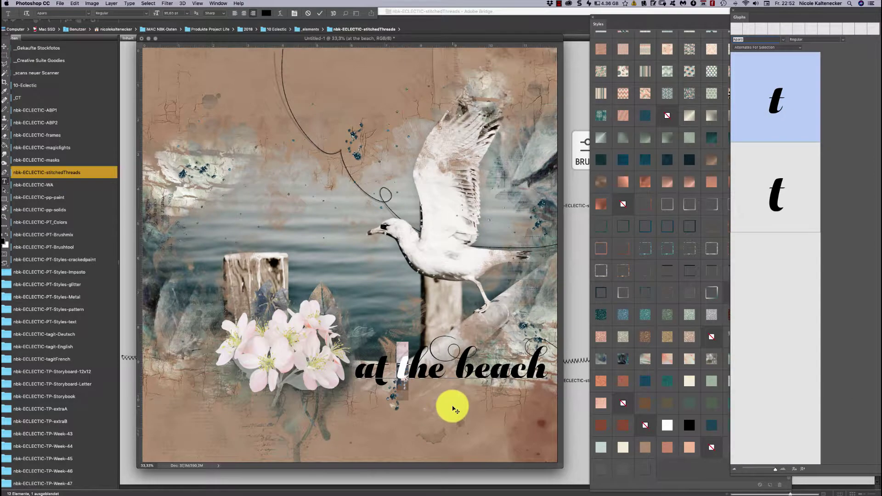
left_click(734, 12)
left_click(407, 363)
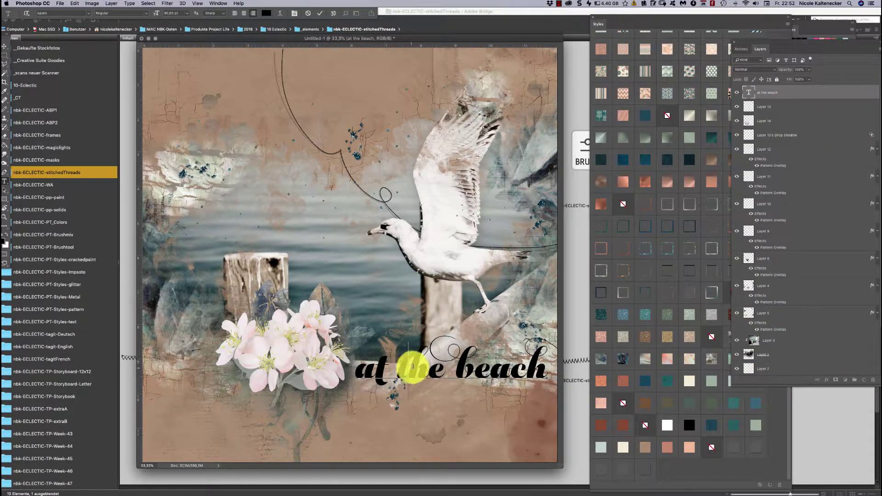
left_click_drag(440, 369, 428, 369)
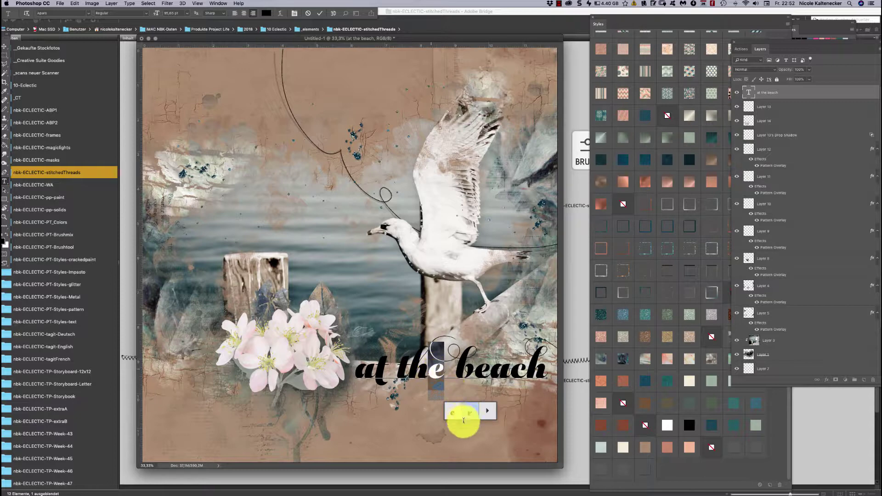
- Replace the a of "beach" with its alternate glyph that has a descending tail
left_click_drag(510, 366, 498, 366)
left_click(519, 430)
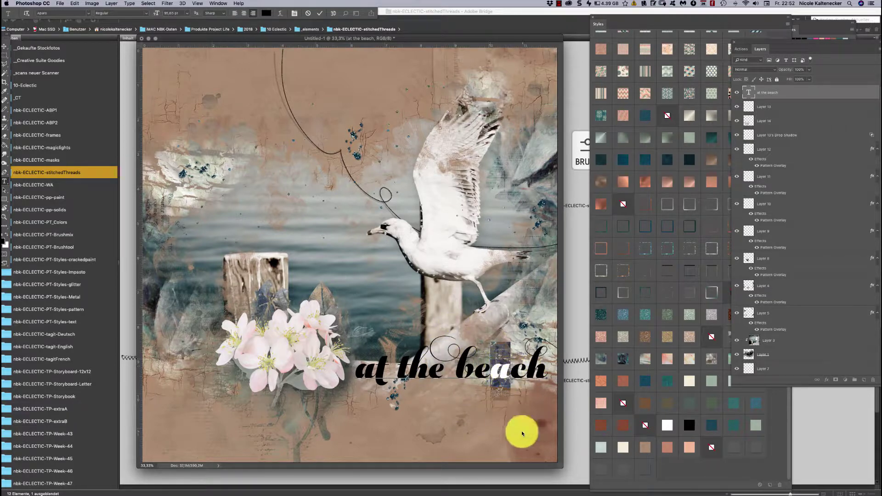
left_click(536, 367)
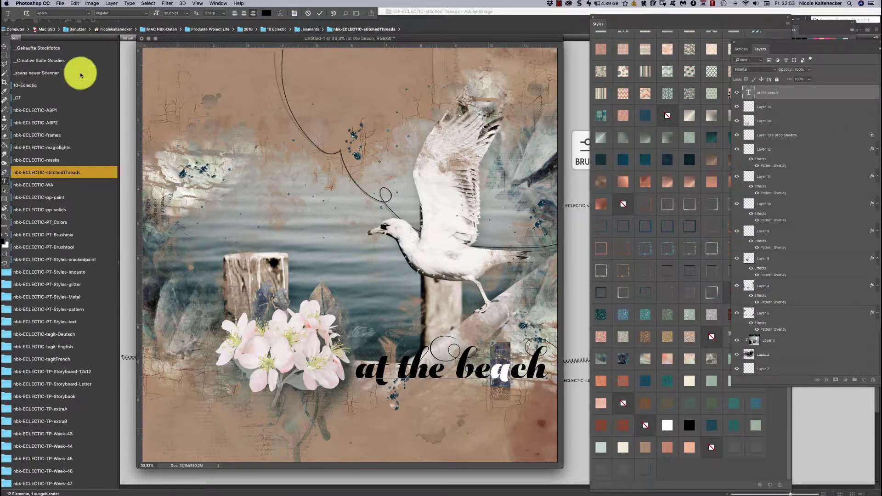
- Move the "at the beach" title above the wooden post, so that it ends just before the gull's beak
left_click(8, 49)
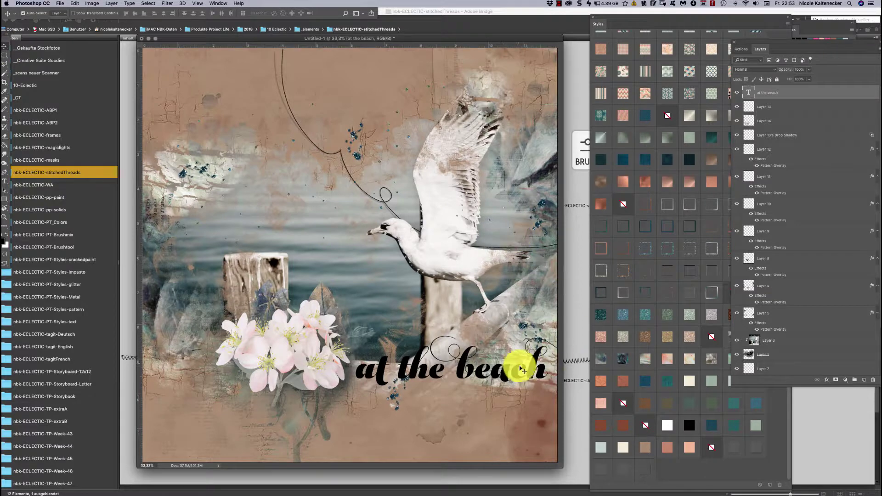
left_click_drag(521, 367, 338, 225)
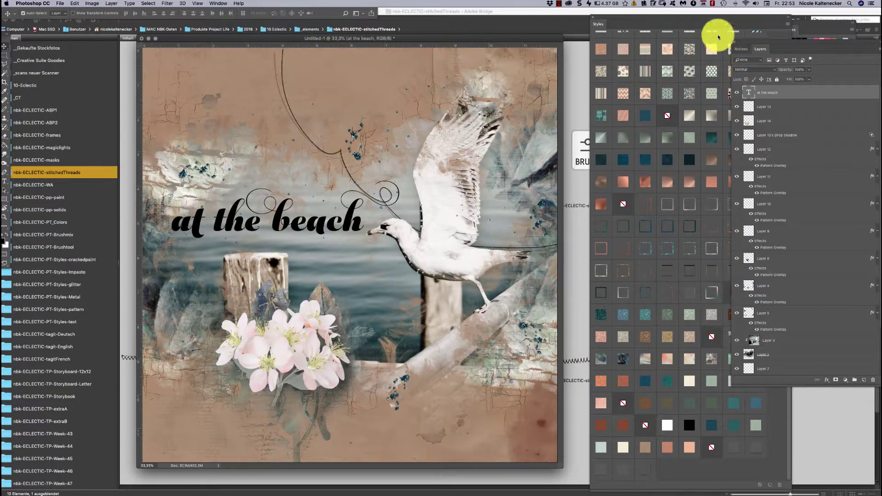
- Try copper, rose, brown and dark teal metallic layer styles on the "at the beach" title
left_click_drag(703, 17, 695, 16)
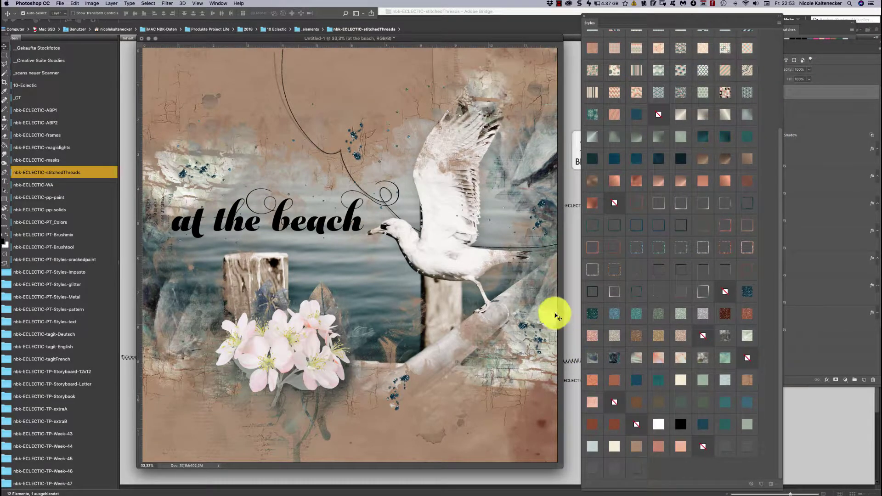
left_click(619, 180)
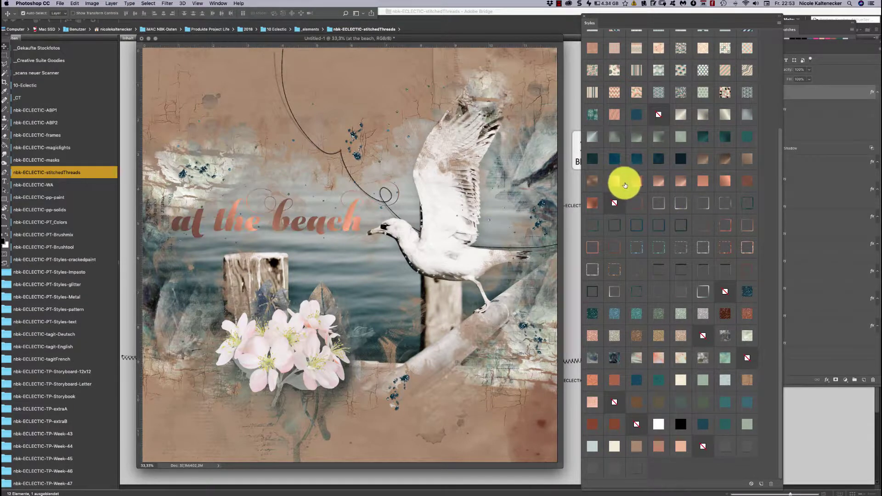
left_click(660, 182)
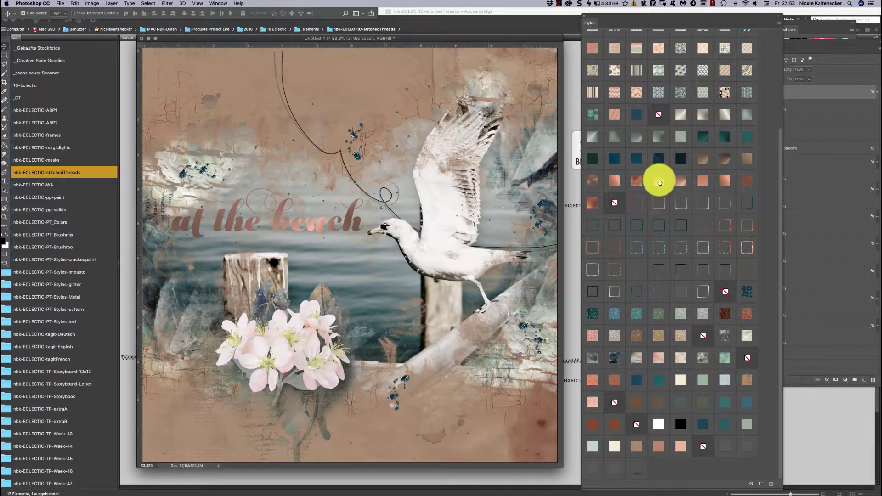
left_click(727, 154)
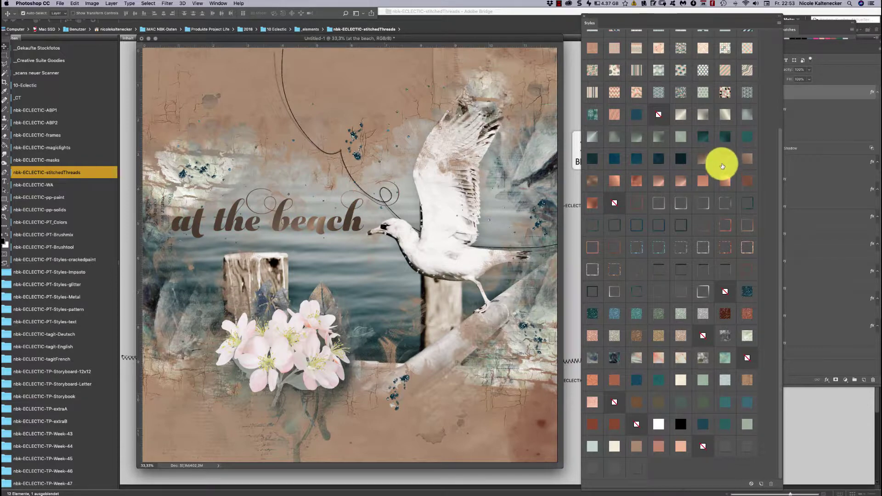
left_click(729, 137)
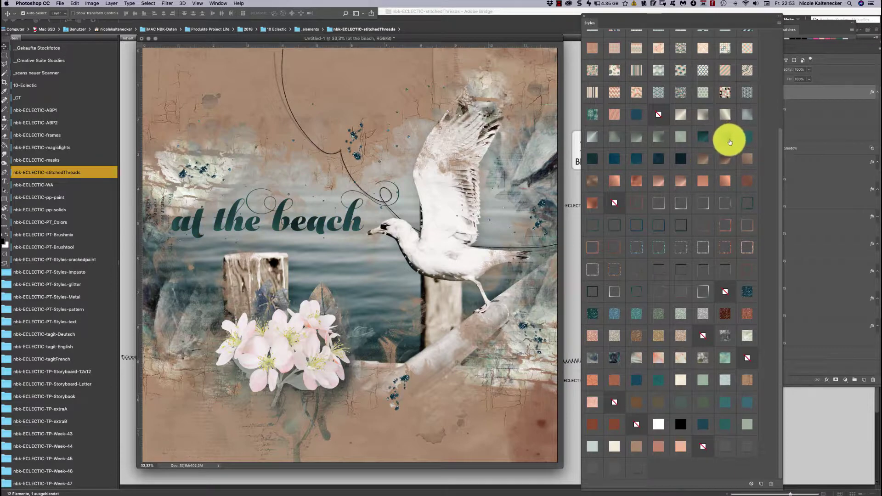
- Try several silver and grey-green metallic layer styles on the title
left_click(659, 136)
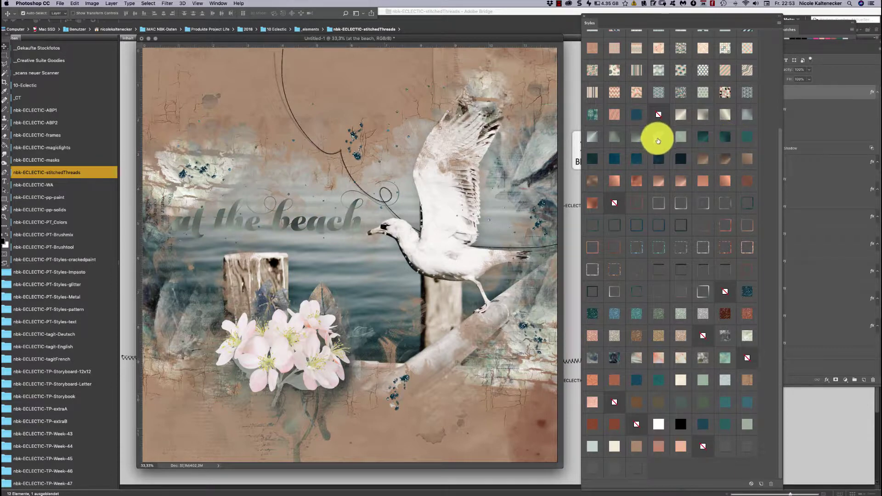
left_click(684, 116)
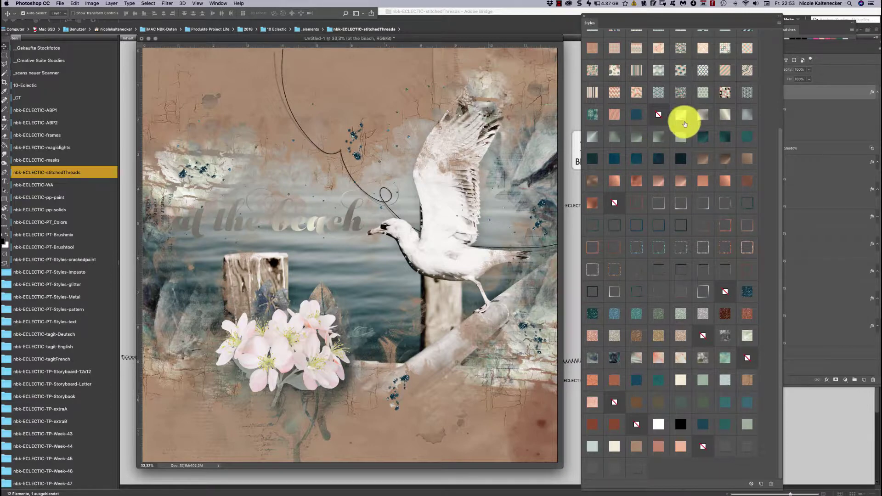
left_click(726, 114)
left_click(749, 116)
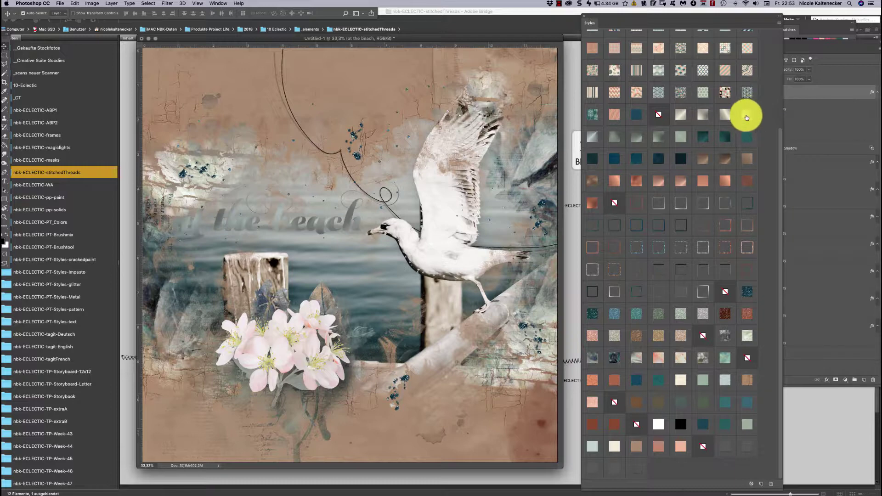
- Try a dark blue, a rose and a copper metallic layer style on the title
left_click(659, 159)
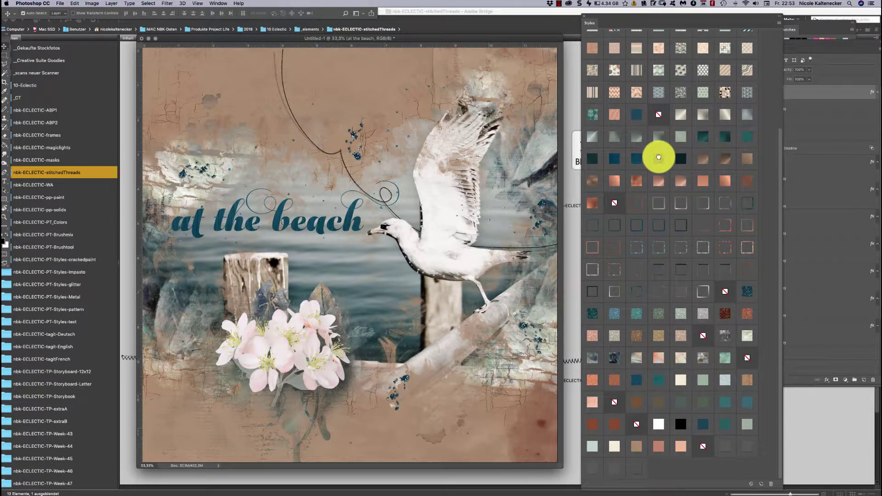
left_click(681, 180)
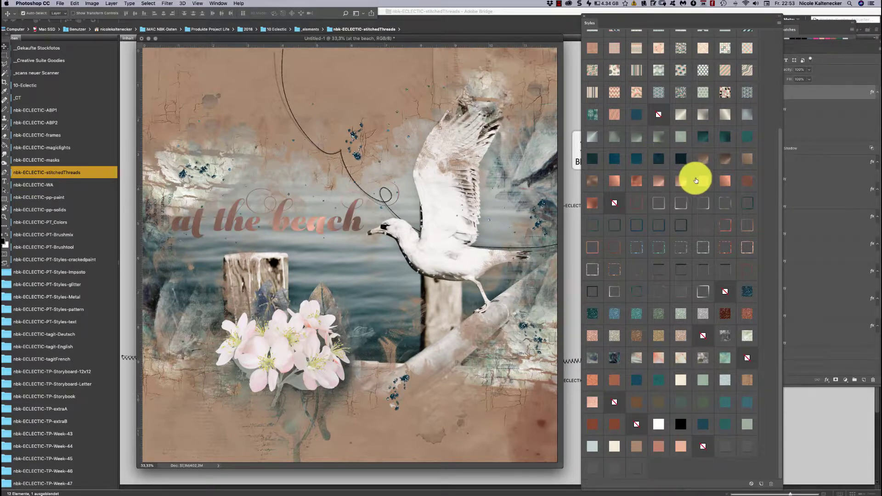
left_click(725, 181)
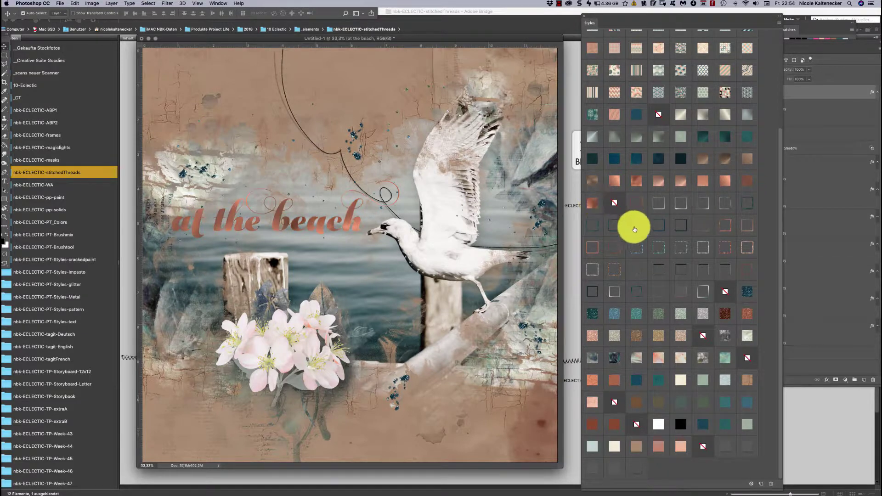
- Try outline-only layer styles on the title, including blue glitter, dark blue, silver, teal and multicoloured strokes
left_click(644, 243)
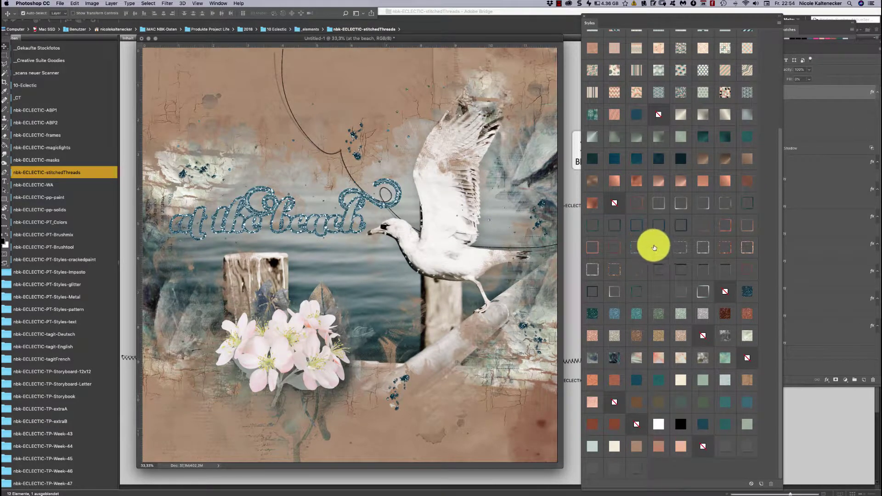
left_click(683, 224)
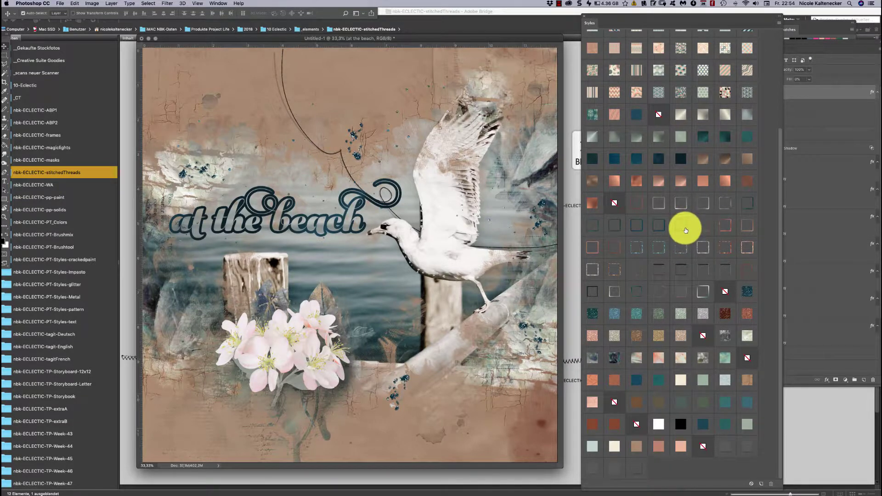
left_click(701, 207)
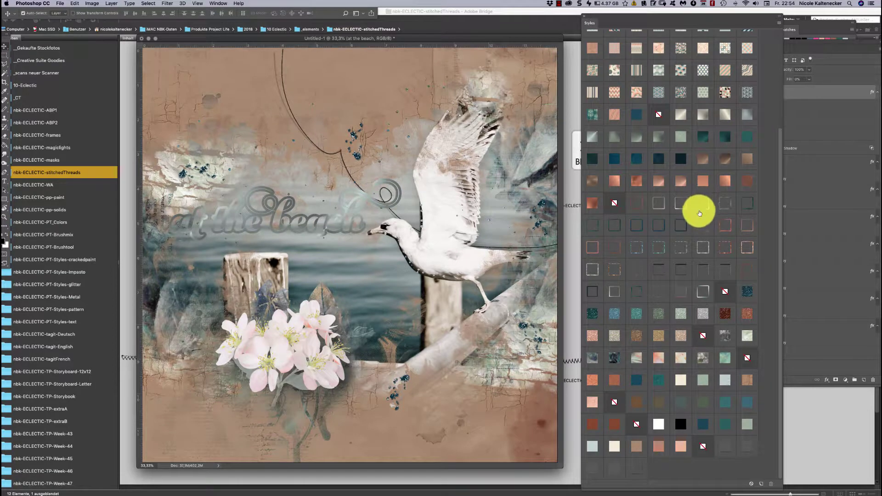
left_click(745, 202)
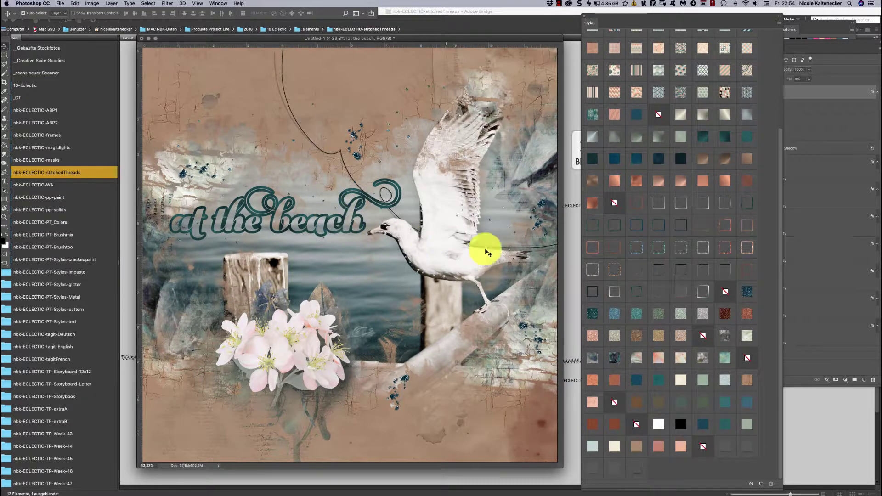
left_click(702, 291)
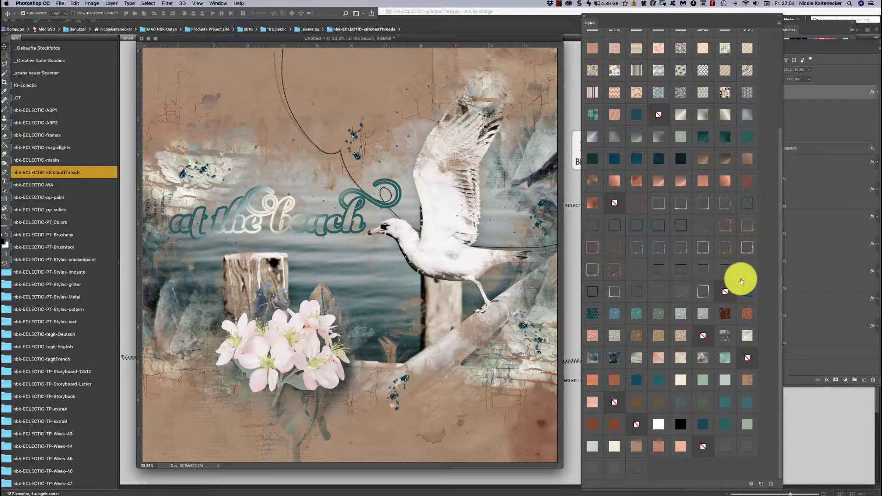
left_click(674, 292)
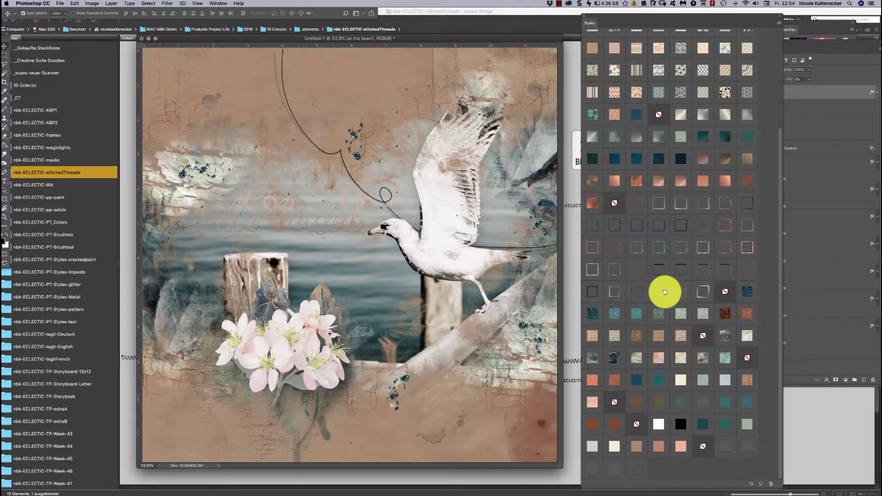
- Try teal, gold, silver and copper glitter layer styles on the title
left_click(644, 315)
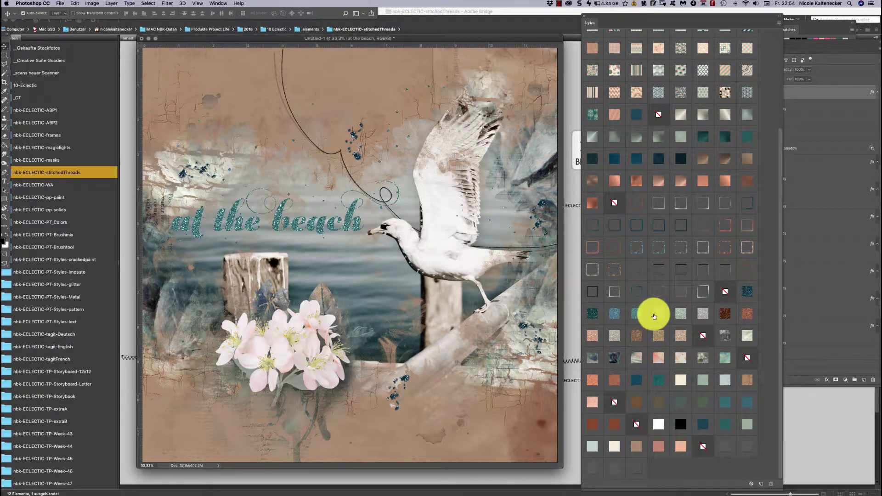
left_click(681, 337)
left_click(703, 312)
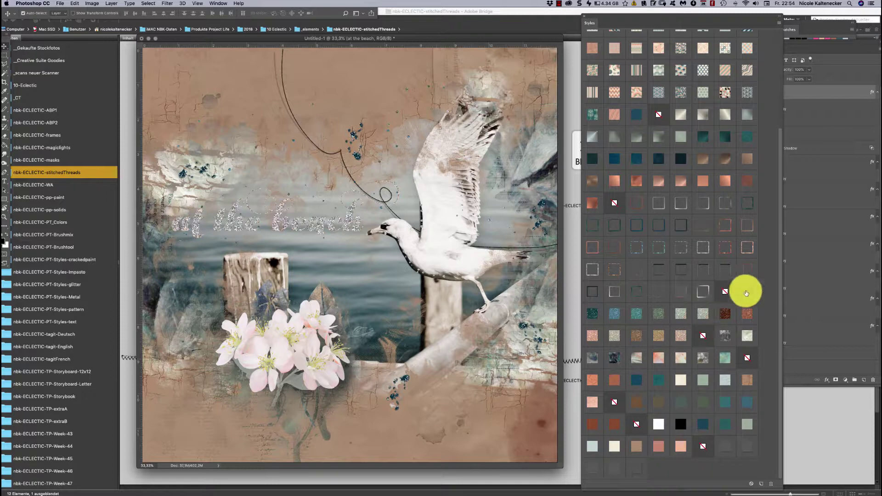
left_click(748, 313)
- Try cream, teal, pale blue, sage green, dark blue and copper painted layer styles on the title
left_click(749, 339)
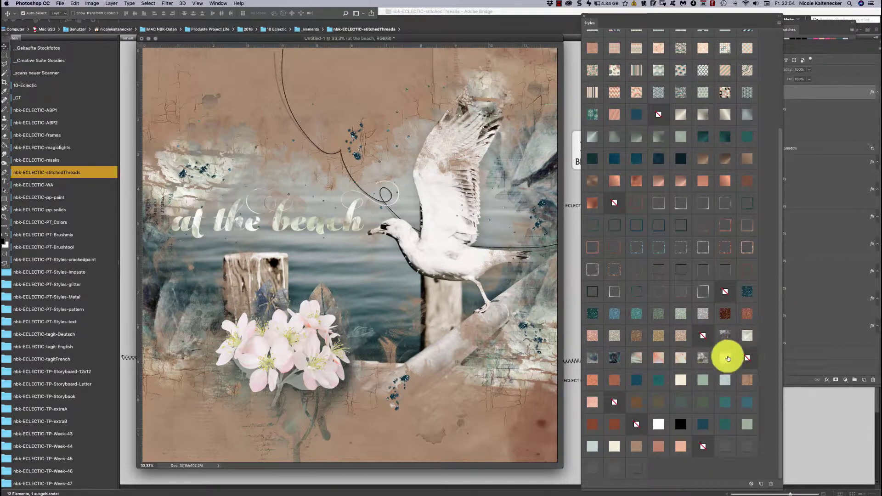
left_click(730, 352)
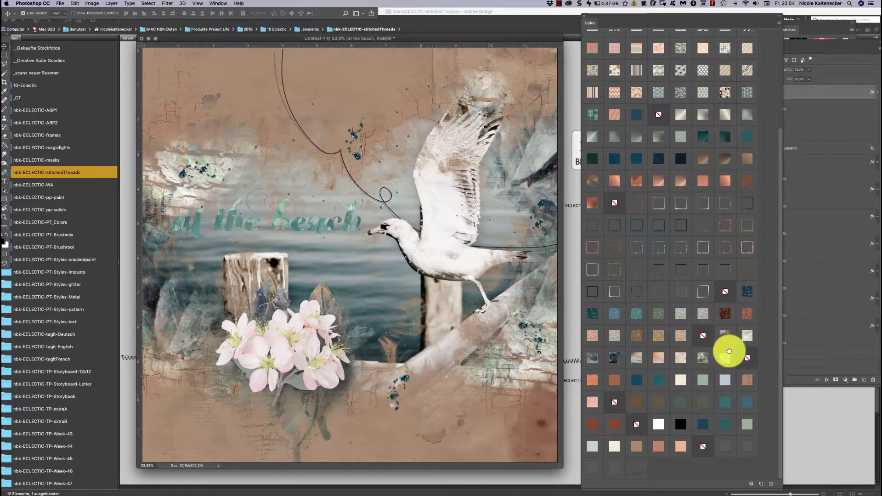
left_click(724, 380)
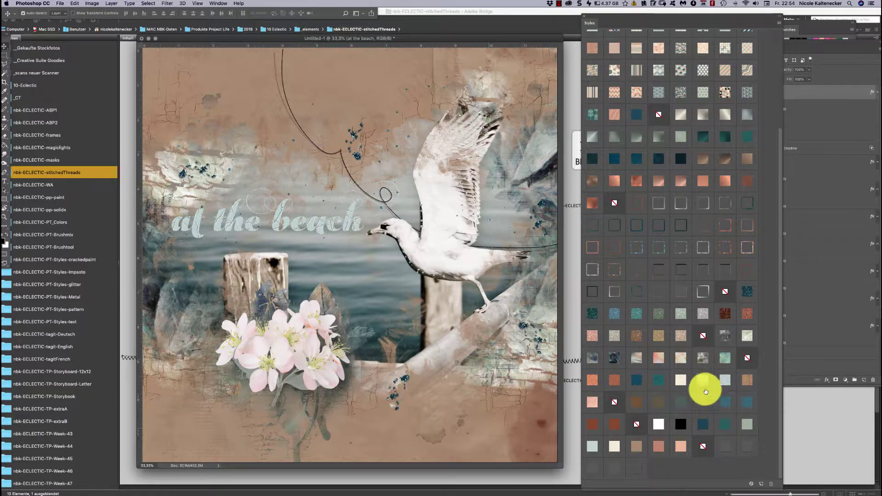
left_click(704, 381)
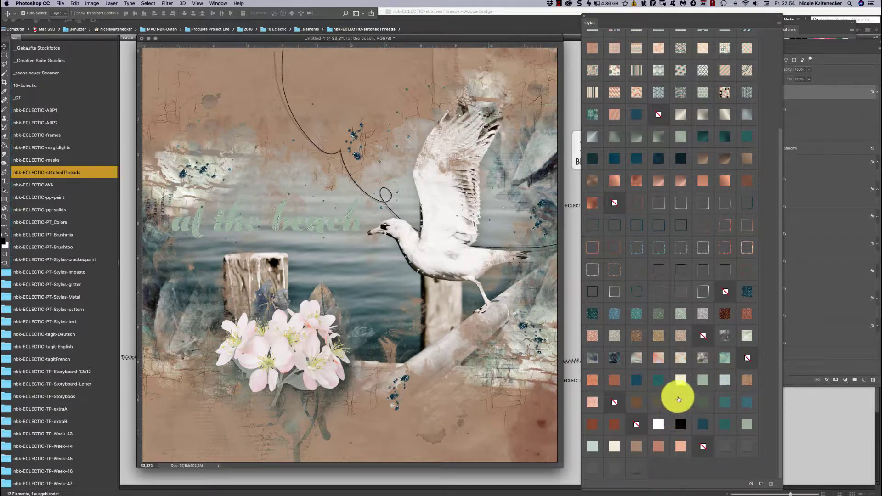
left_click(637, 384)
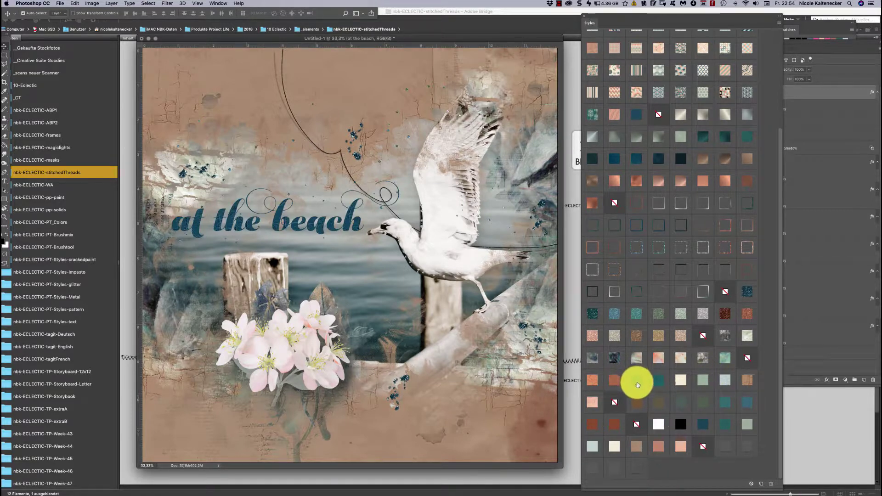
left_click(748, 381)
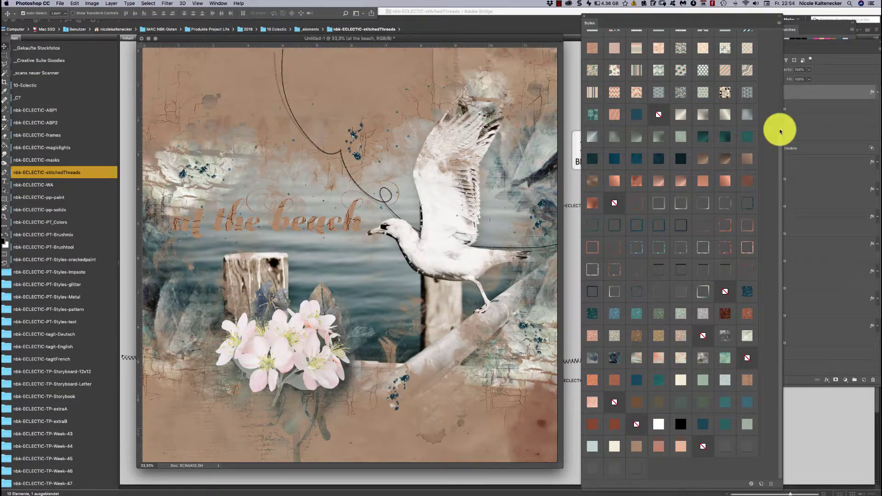
- Try dark blue, black-and-white patterned and silver raised text styles on the title
left_click_drag(780, 131, 780, 16)
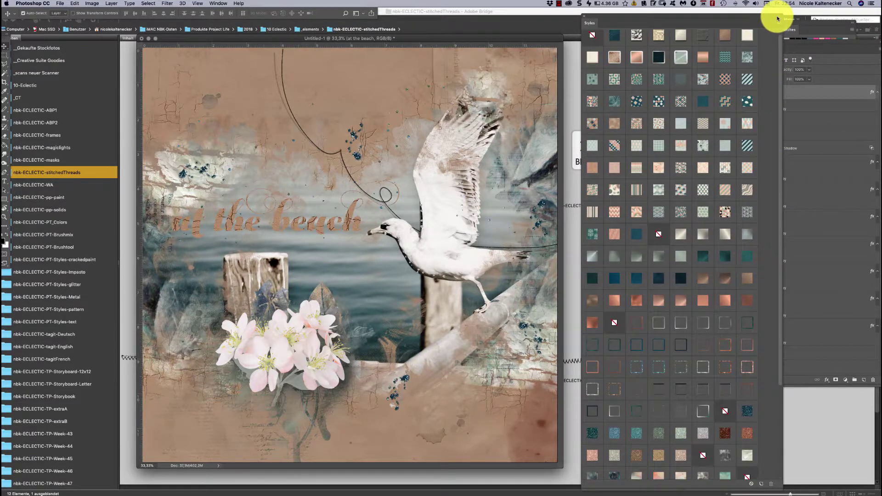
left_click(615, 48)
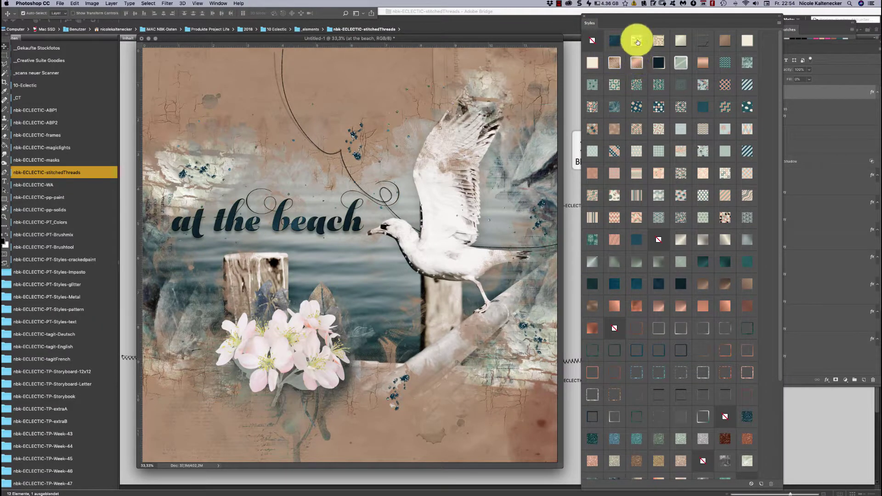
left_click(638, 40)
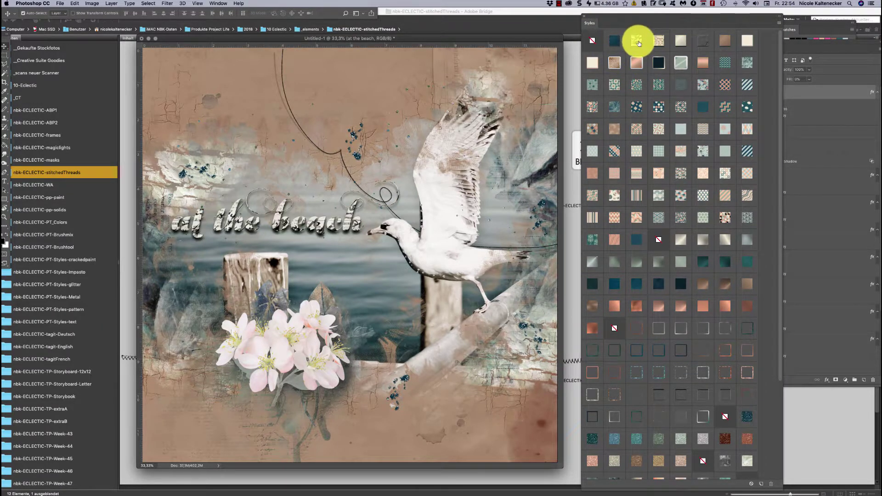
left_click(678, 43)
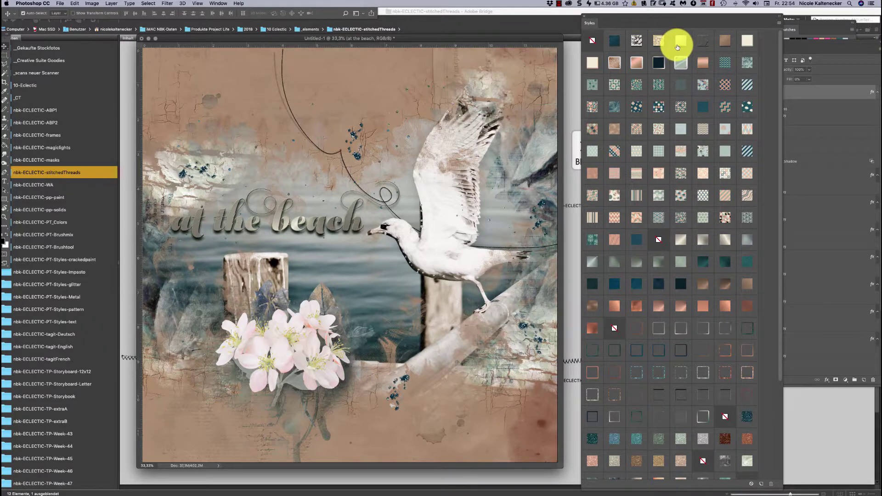
- Apply the golden textured style with bevel and drop shadow to the title, and bring the layer list into view
left_click(707, 40)
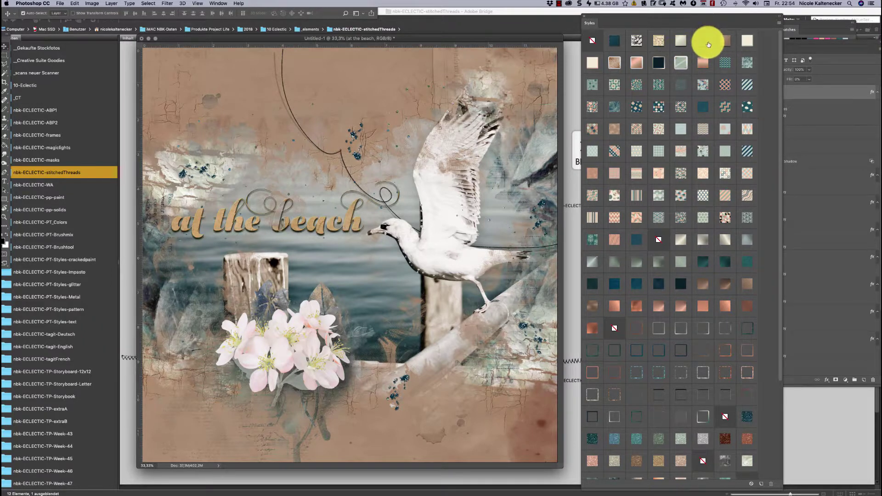
left_click(807, 90)
left_click(795, 99)
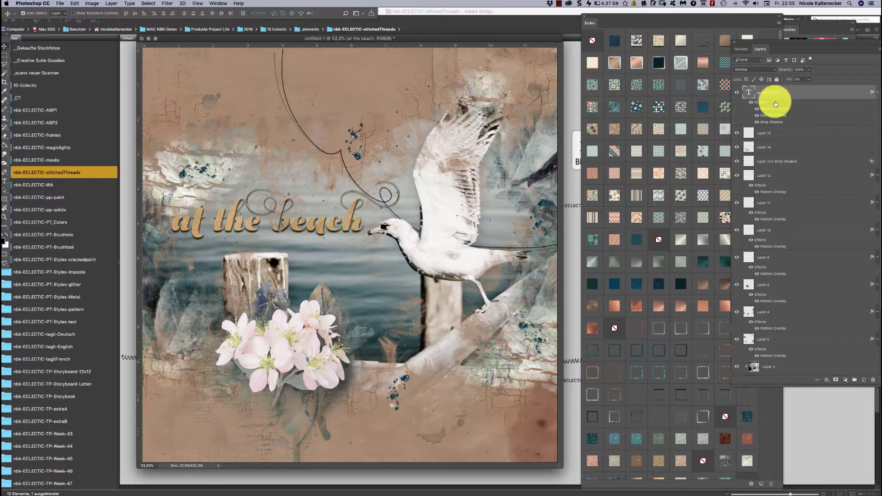
- Reposition the Pattern Overlay texture inside the "at the beach" lettering and apply the layer style change
double_click(780, 113)
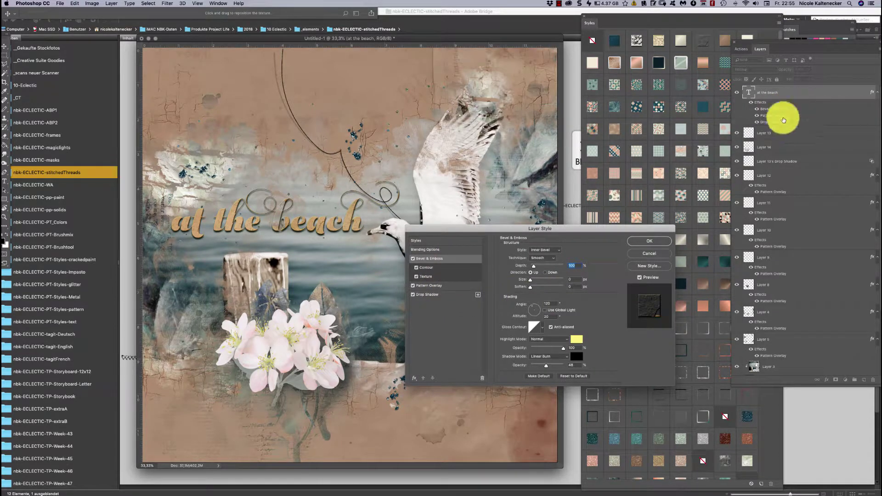
left_click(652, 247)
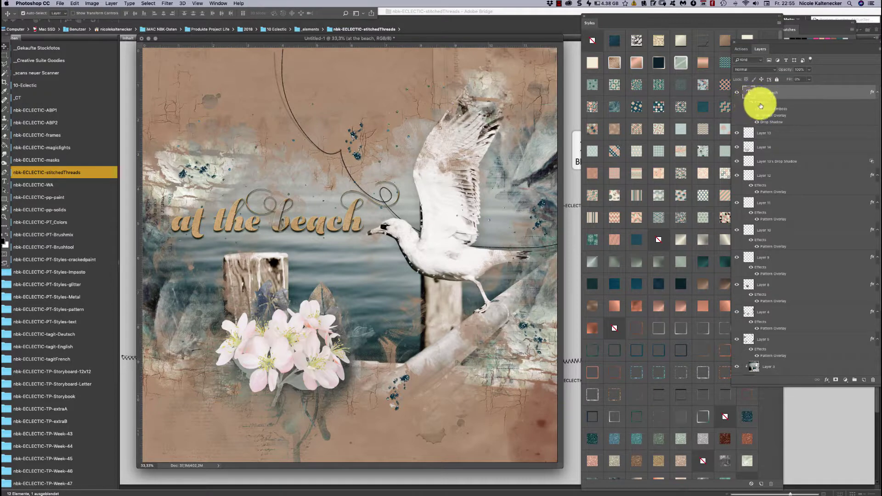
left_click_drag(768, 120, 769, 119)
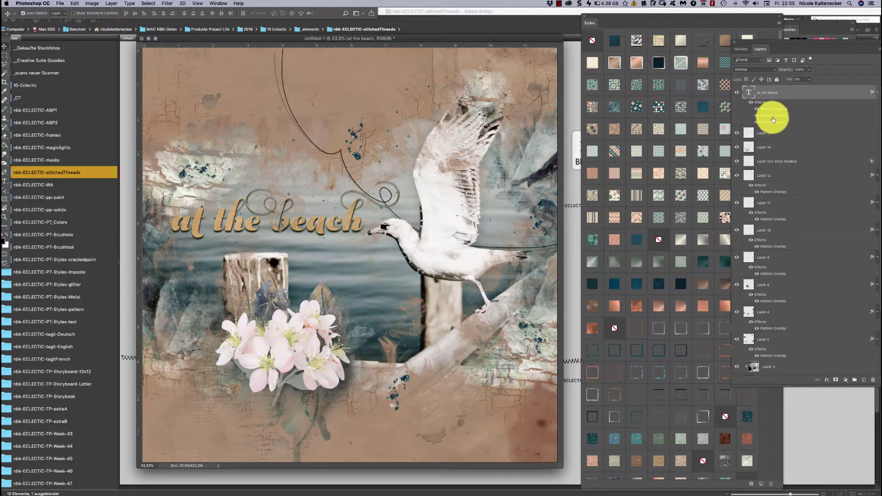
double_click(778, 118)
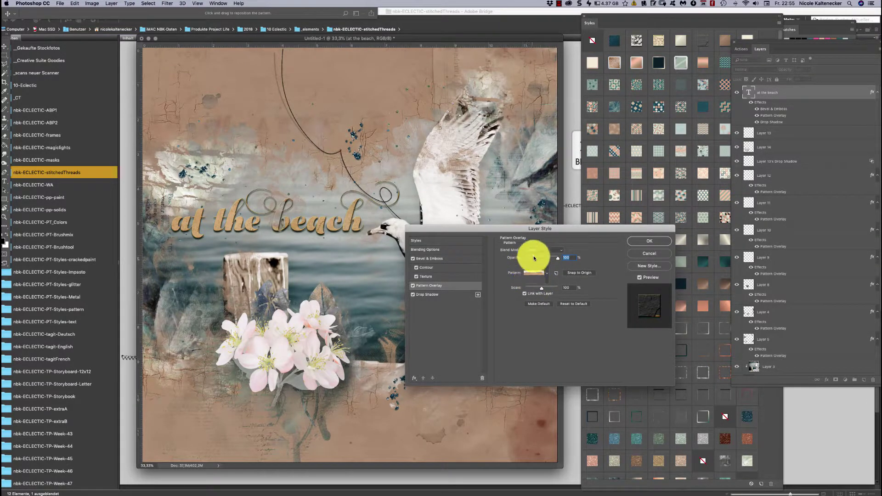
left_click_drag(551, 230, 546, 233)
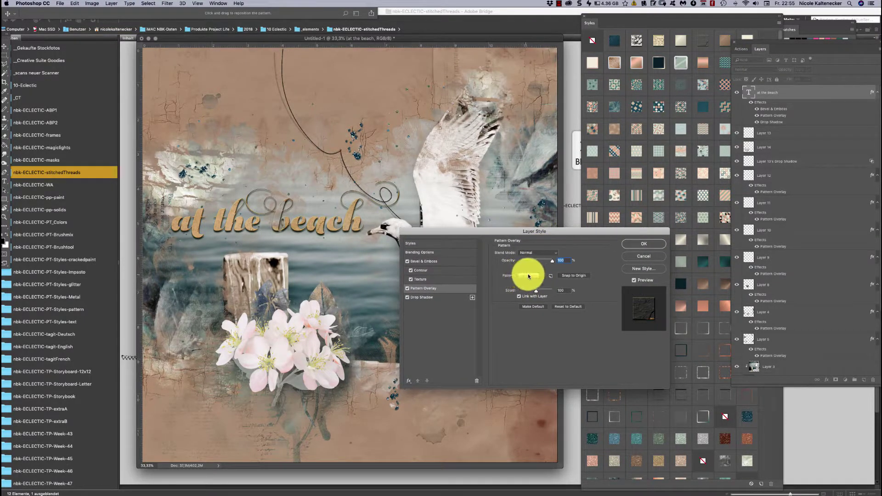
left_click(534, 278)
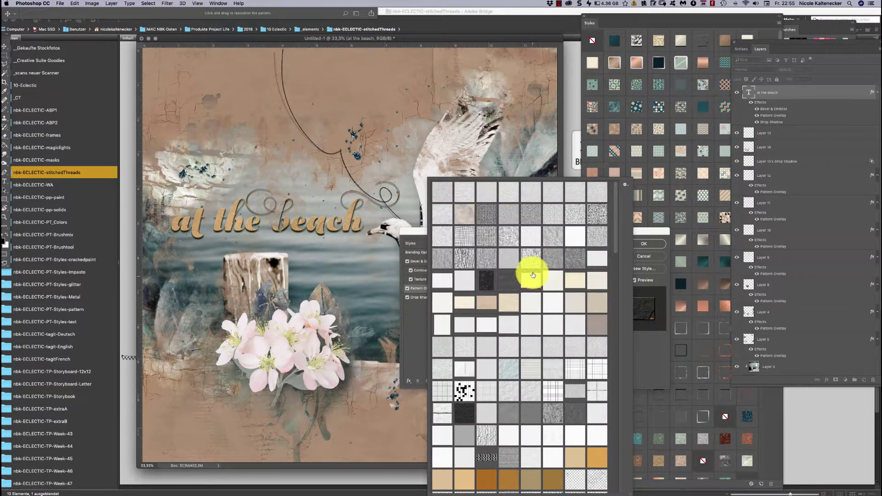
left_click(646, 346)
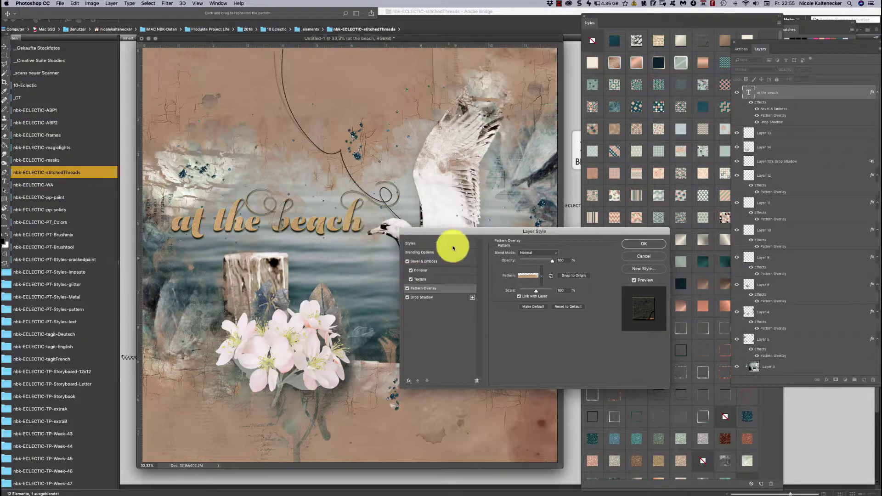
left_click_drag(443, 231, 431, 144)
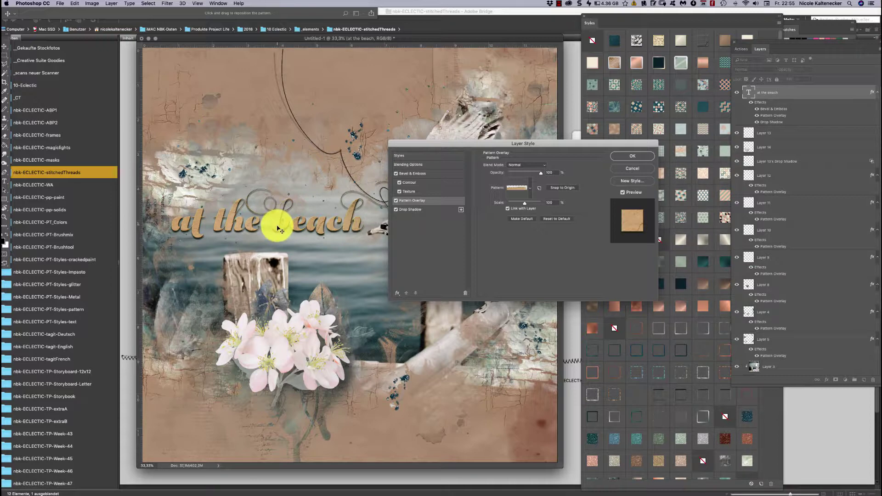
left_click_drag(278, 229, 398, 268)
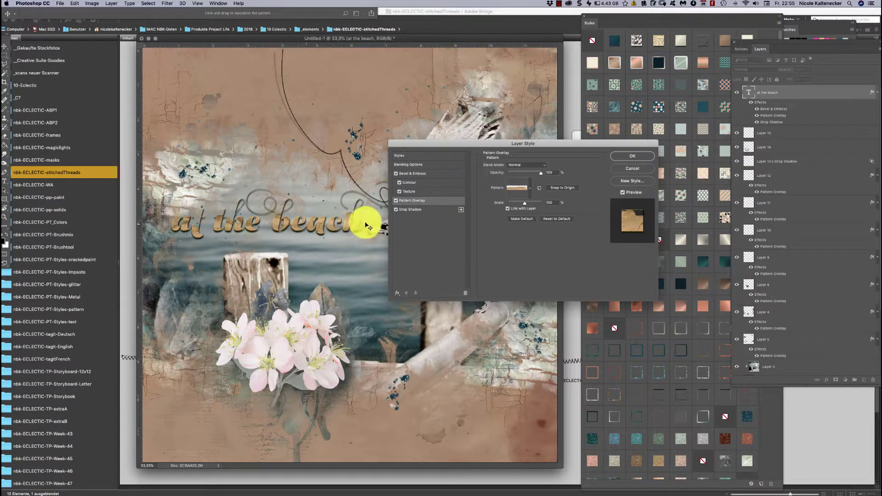
left_click_drag(370, 228, 452, 218)
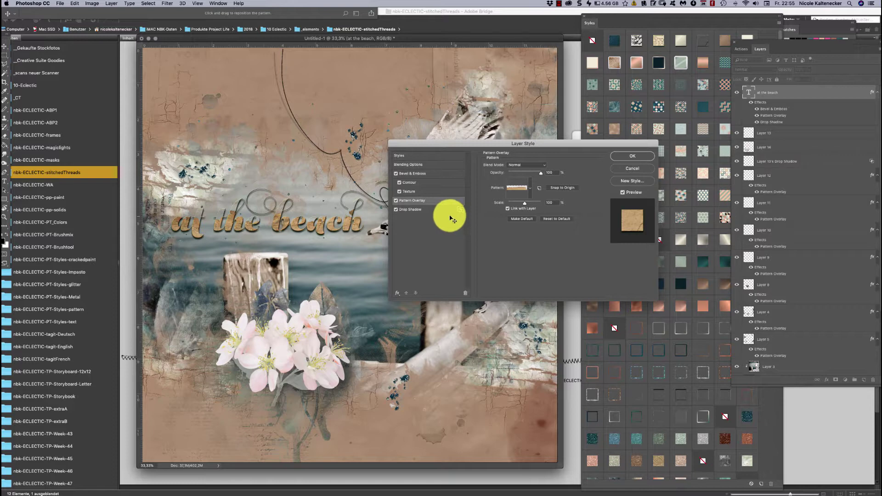
left_click_drag(452, 220, 353, 232)
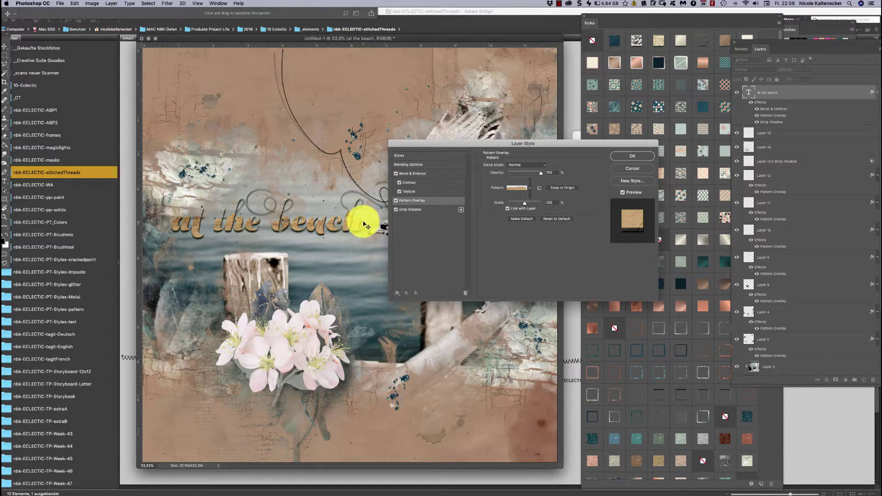
left_click(632, 156)
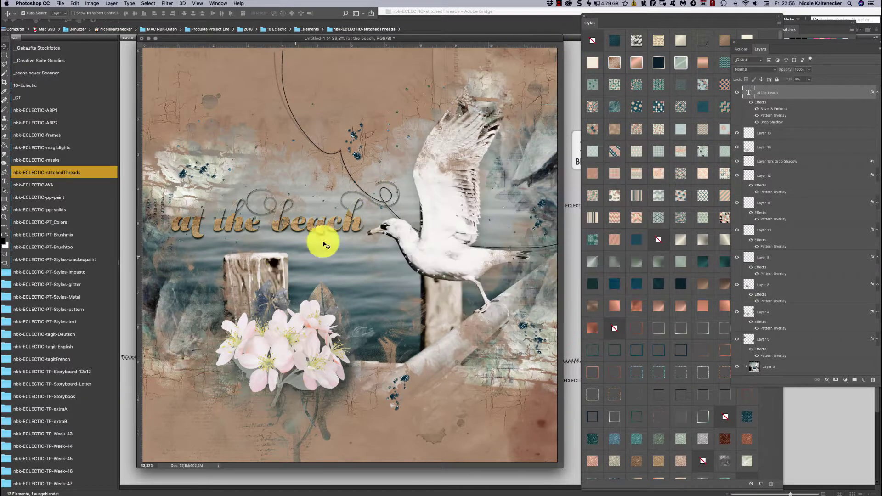
- Move the title slightly down and to the left, and inspect its textured lettering at 100% zoom
mouse_move(347, 223)
left_mouse_down()
mouse_move(351, 213)
mouse_move(437, 203)
mouse_move(442, 218)
mouse_move(459, 194)
mouse_move(332, 232)
mouse_move(349, 219)
left_mouse_up()
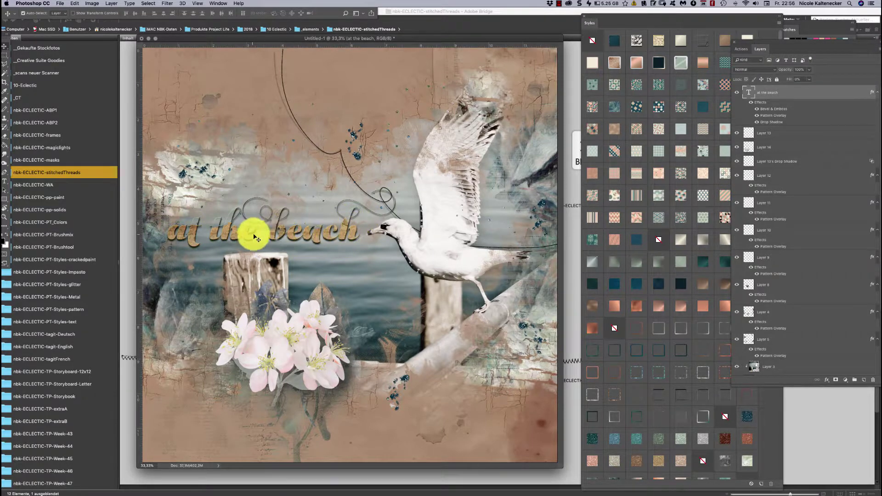
key("super+plus")
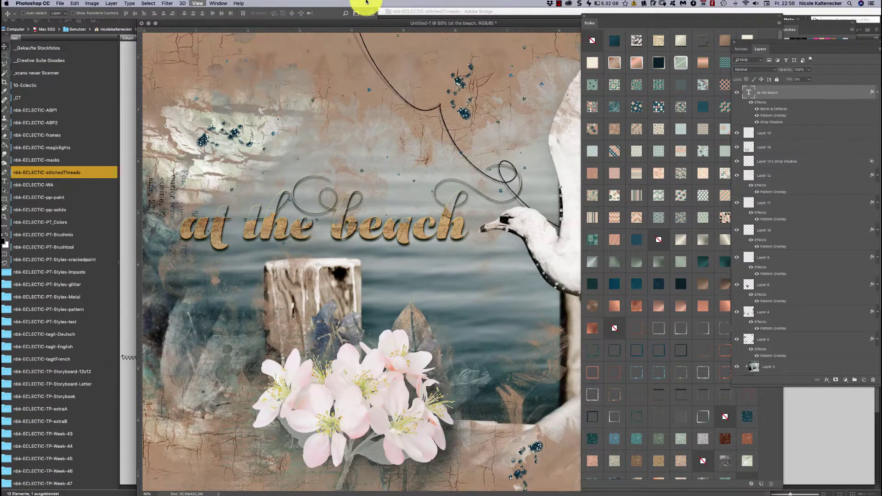
key("super+plus")
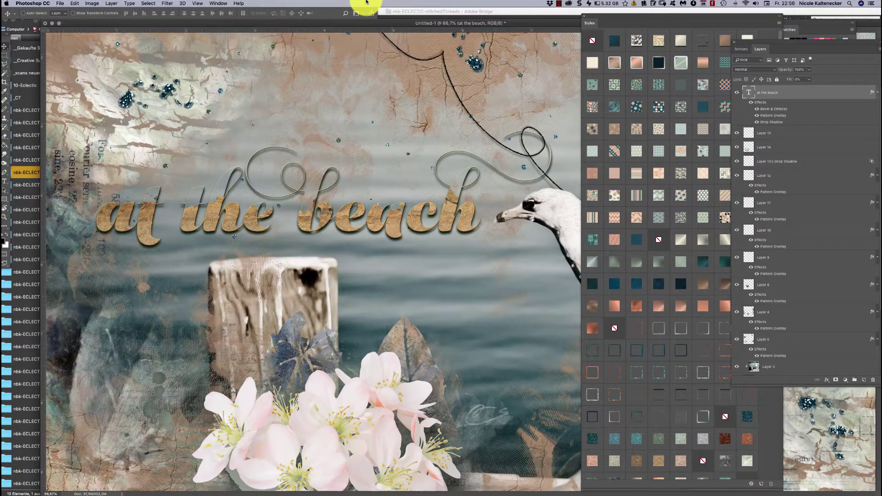
key("super+plus")
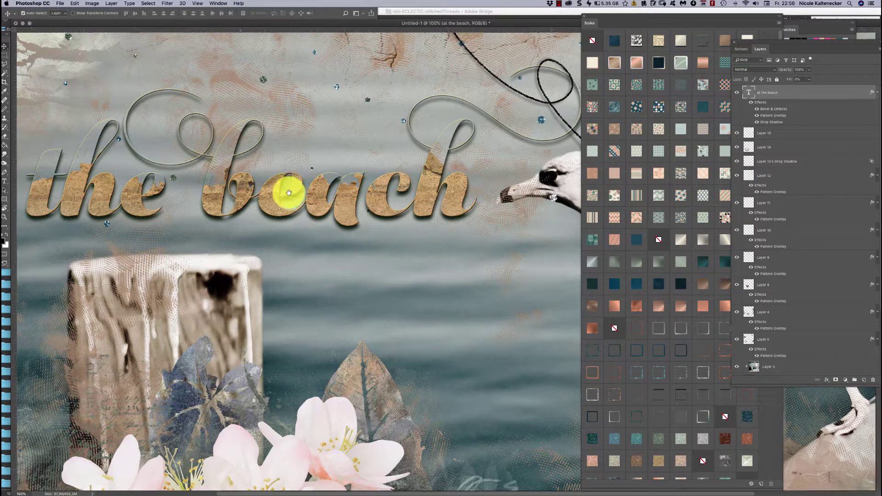
left_click_drag(290, 191, 430, 223)
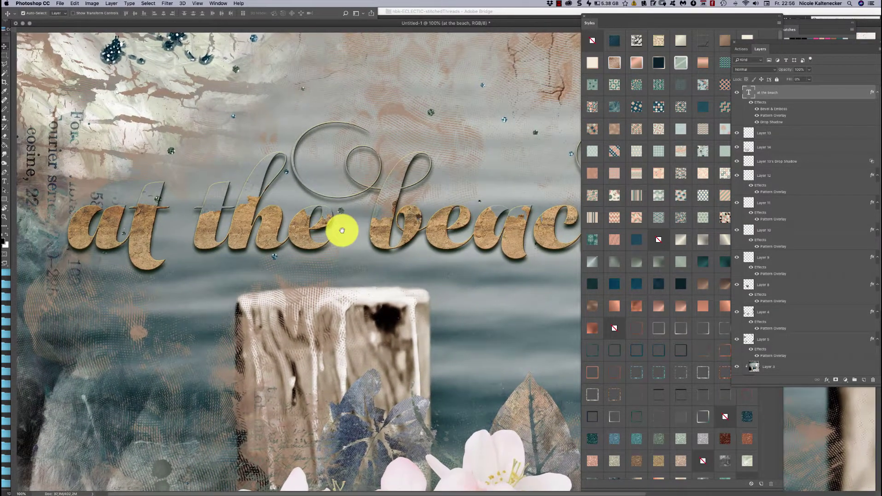
scroll(331, 226, "down", 3)
key("super+0")
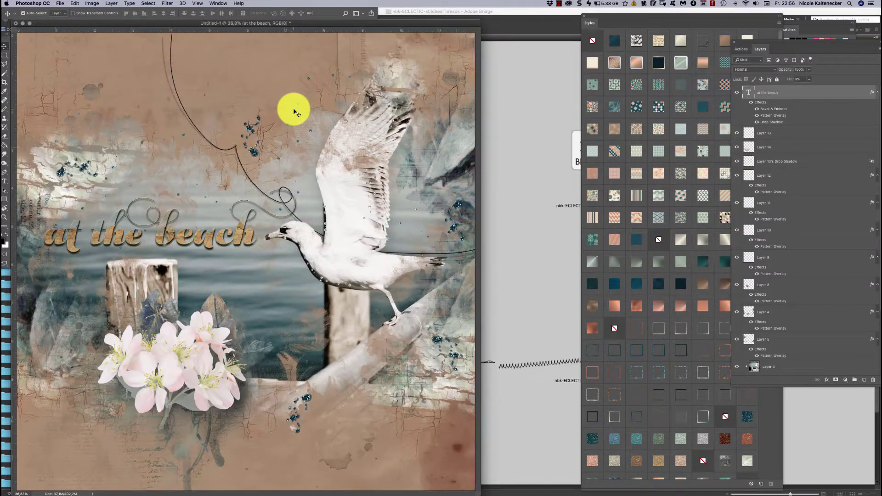
- Add a text frame below the "at the beach" title, between the post and the gull, and fill it with Lorem Ipsum placeholder text
left_click_drag(397, 24, 421, 14)
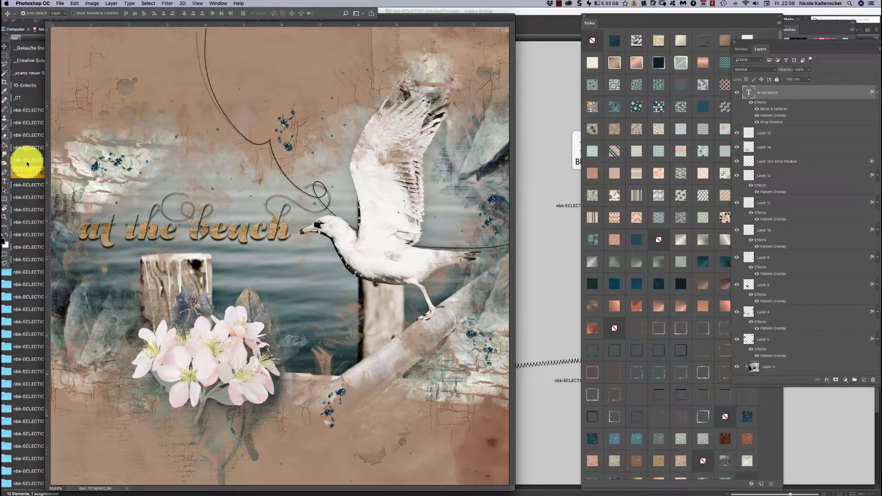
left_click_drag(196, 23, 431, 32)
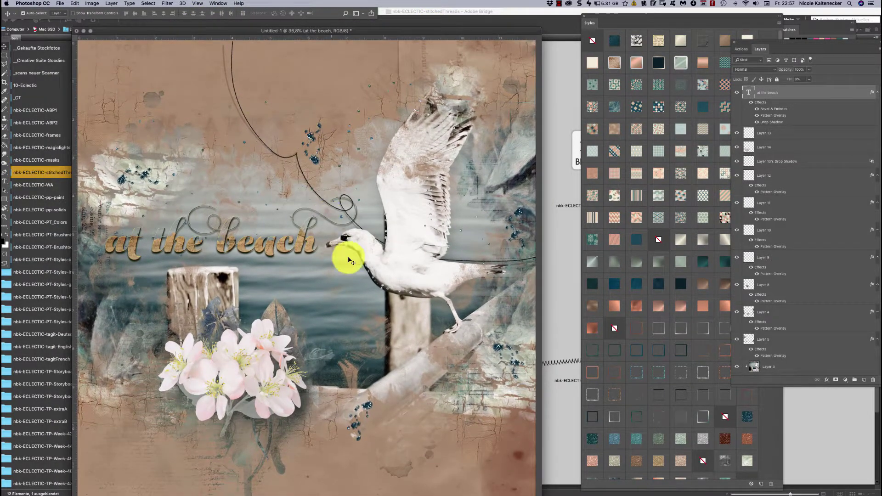
left_click(5, 181)
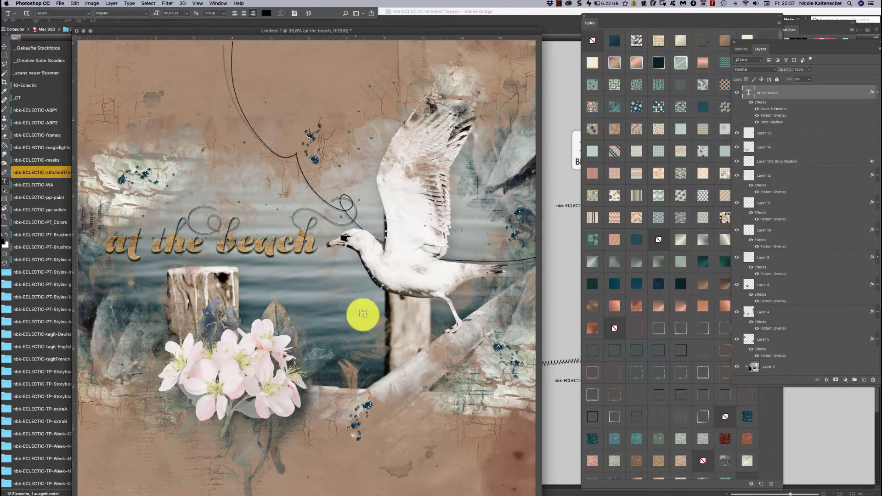
left_click_drag(364, 314, 248, 266)
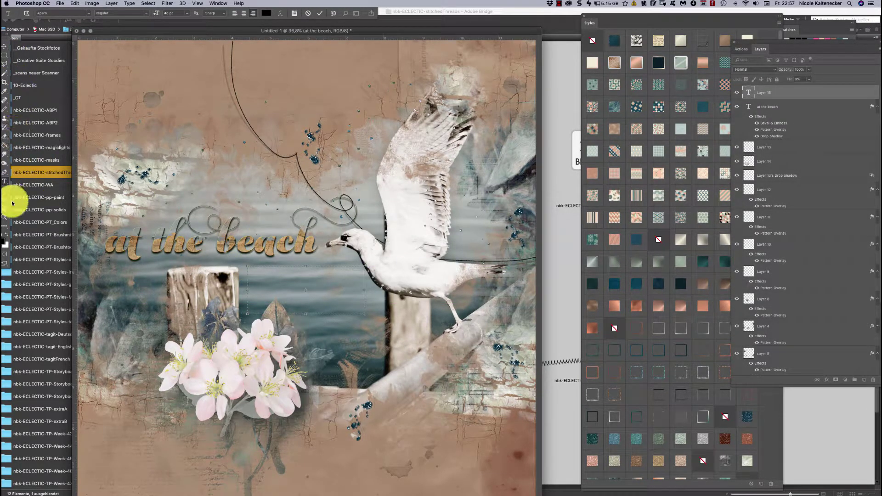
right_click(281, 280)
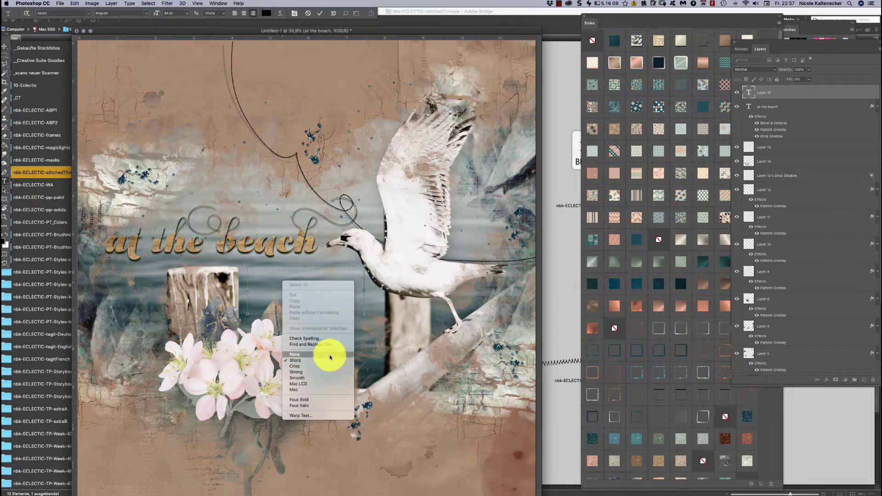
left_click(283, 262)
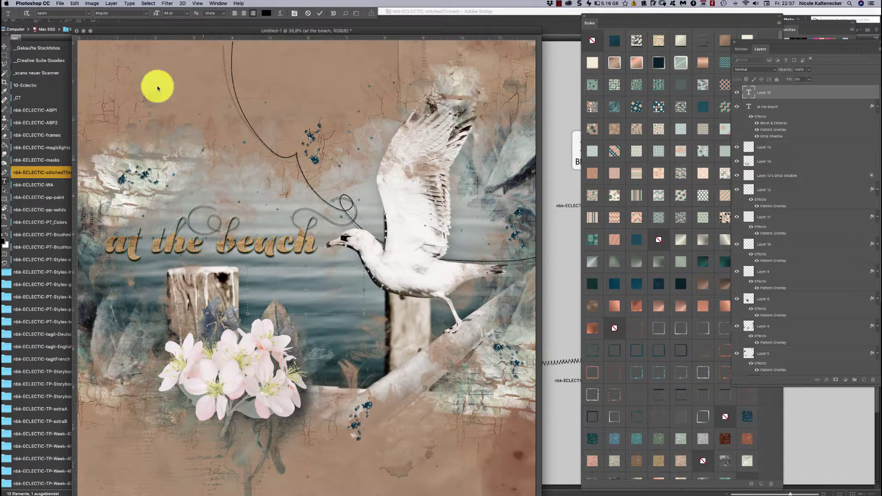
left_click(147, 3)
mouse_move(168, 3)
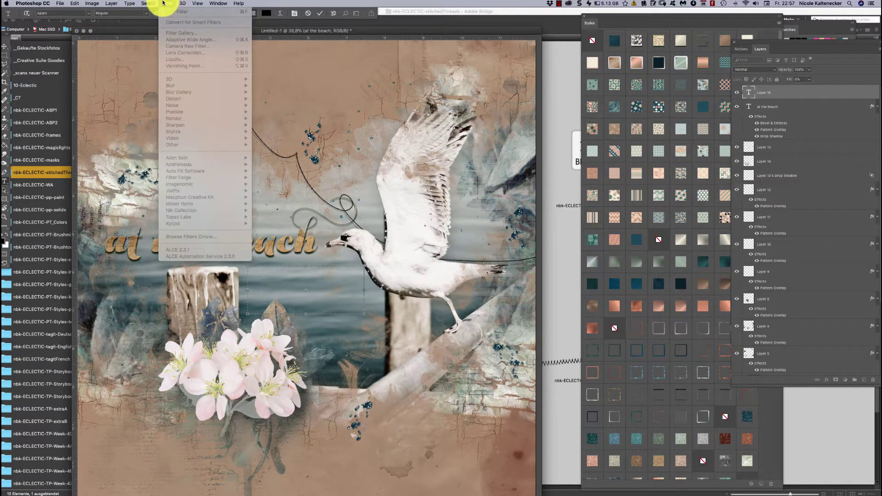
mouse_move(129, 3)
left_click(172, 166)
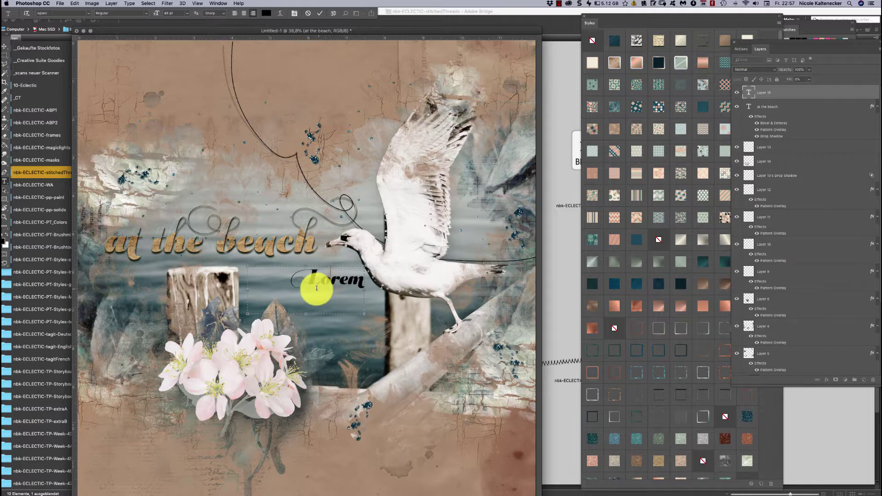
- Set all the placeholder text to the Special Elite font at 15 pt
double_click(320, 294)
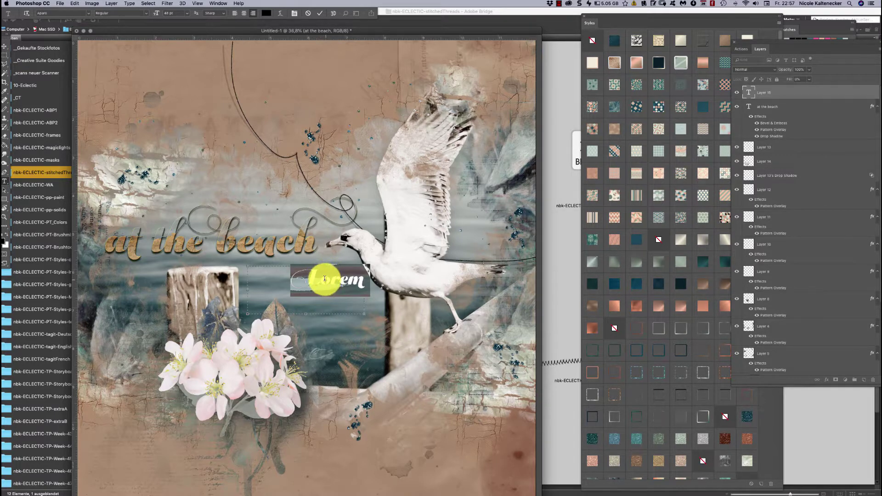
left_click(88, 15)
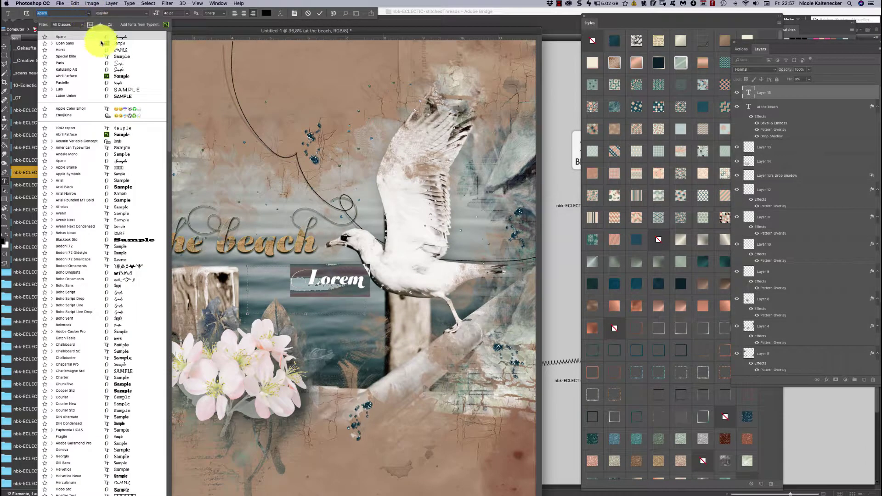
left_click(136, 56)
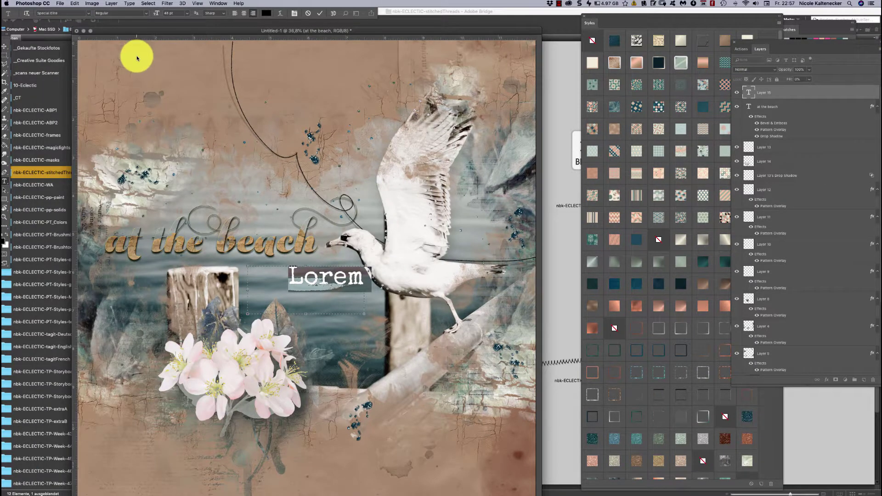
left_click(166, 11)
type("15")
key("Return")
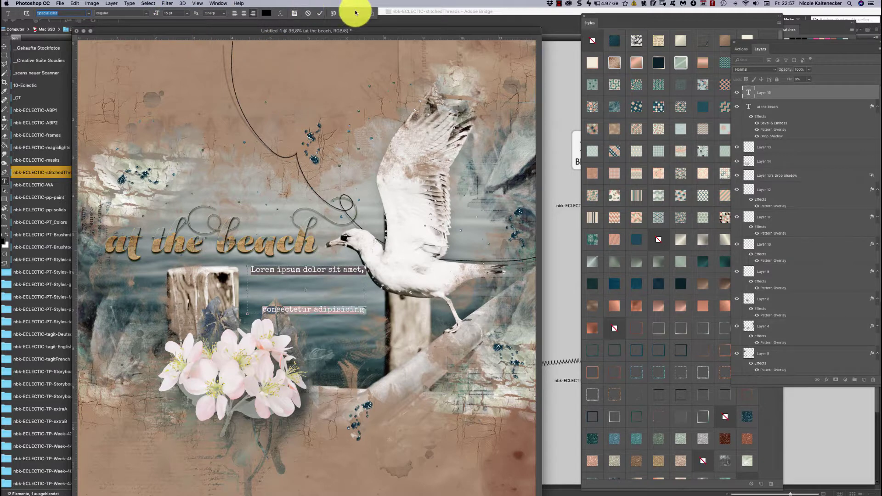
- Check the Warp Text options without applying a warp, and discard the uncommitted placeholder text block
left_click(281, 13)
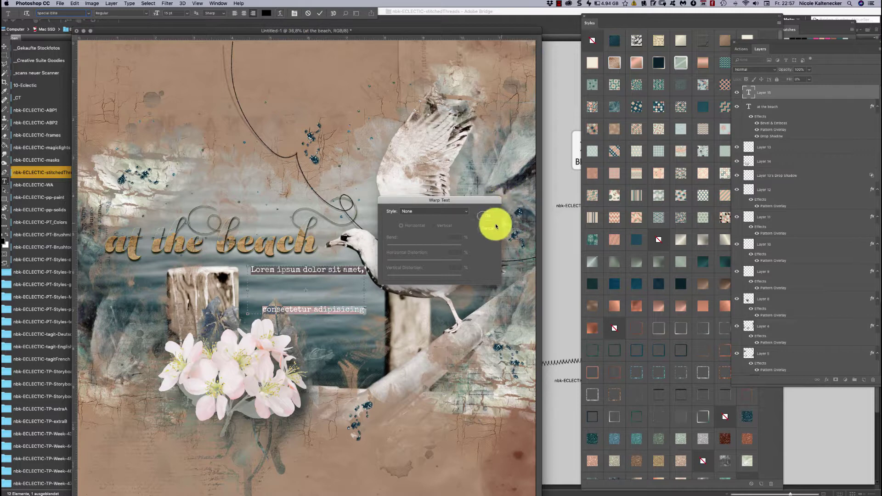
left_click(495, 227)
left_click(281, 14)
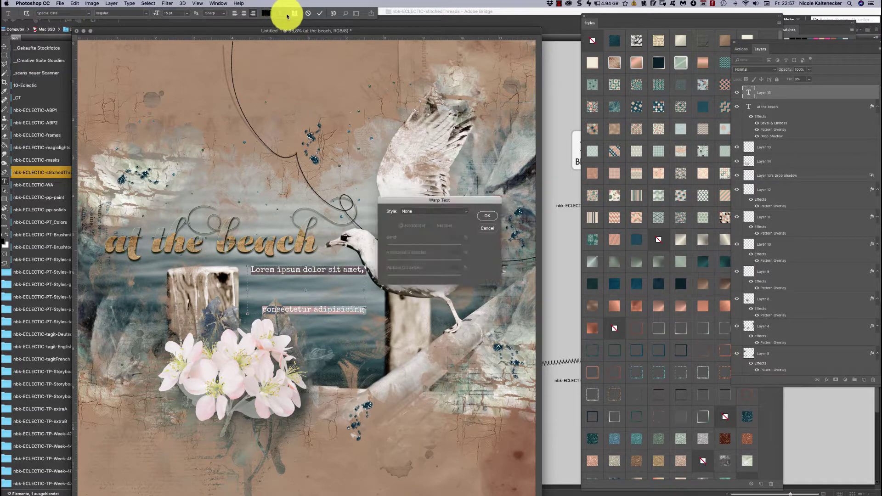
left_click(486, 228)
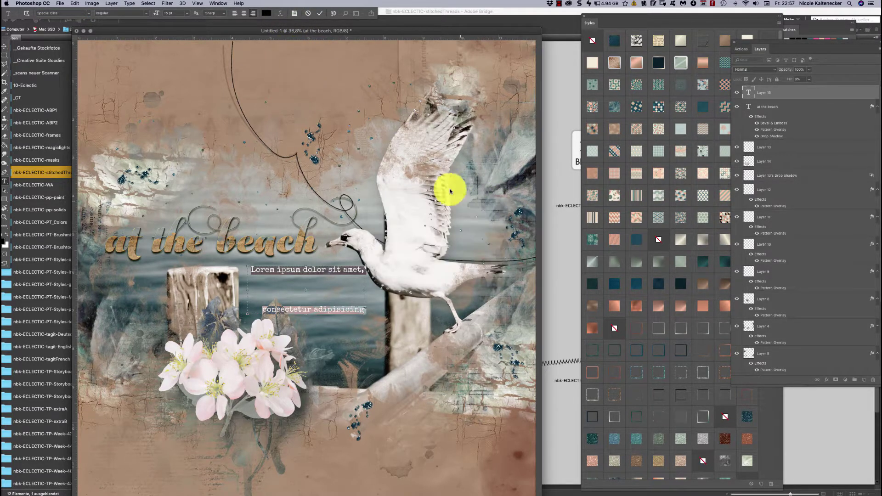
left_click(305, 15)
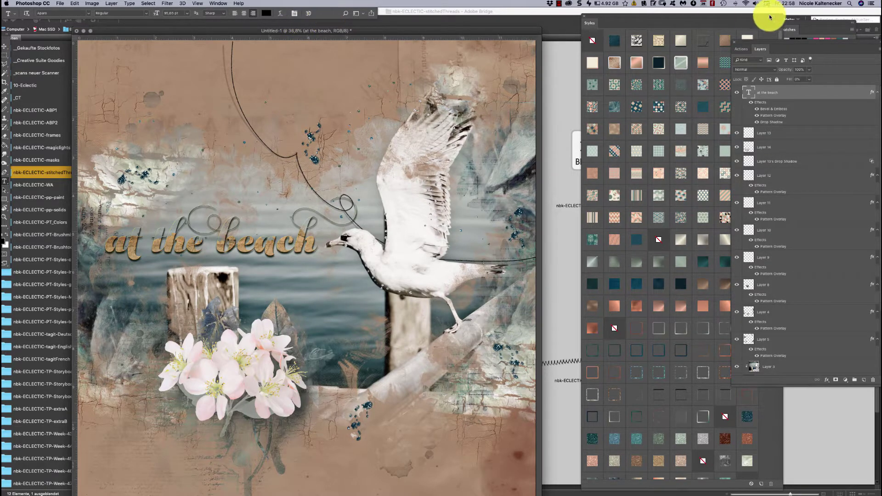
- Show the Paragraph and Character settings over the canvas, and undo the last move of the "at the beach" title
left_click(296, 15)
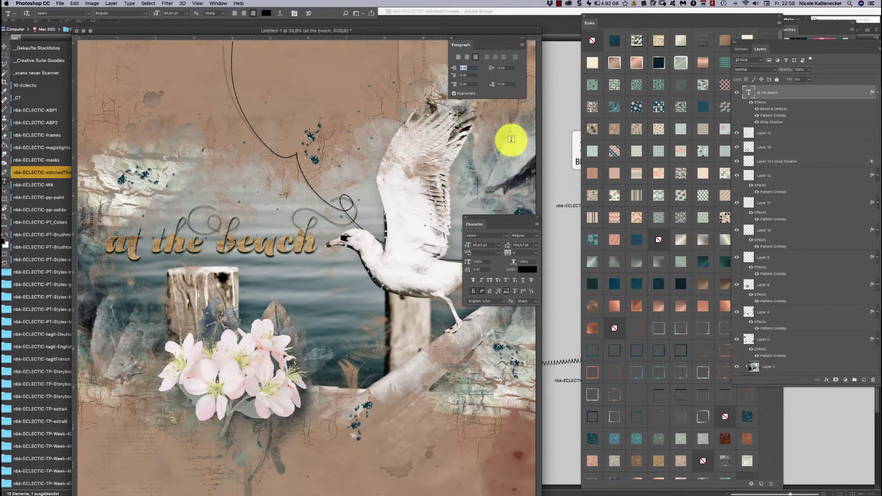
left_click_drag(500, 220, 514, 151)
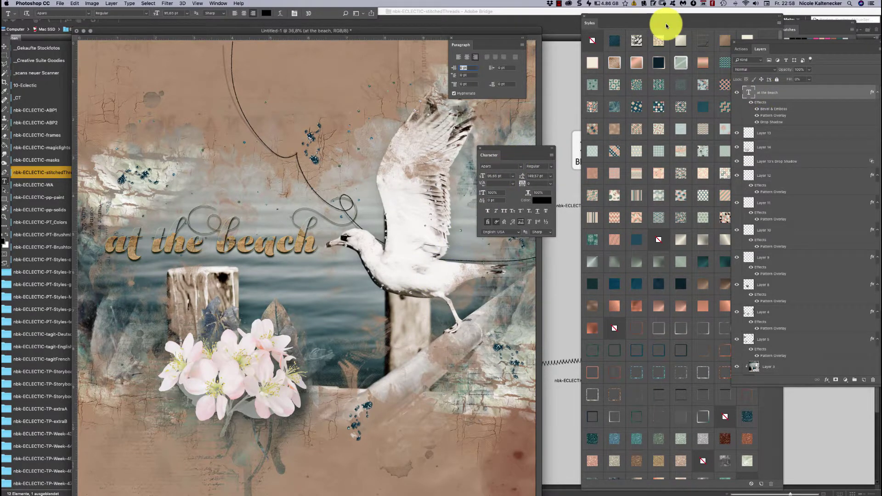
key("super+z")
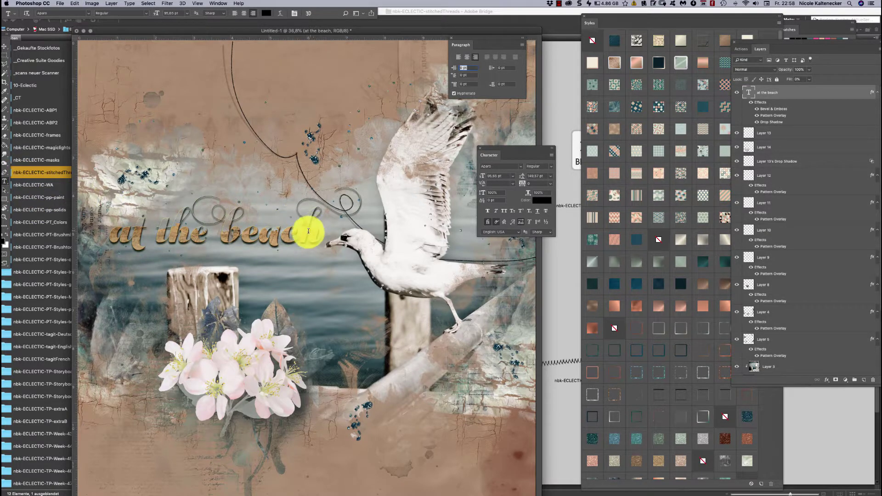
left_click_drag(305, 232, 282, 265)
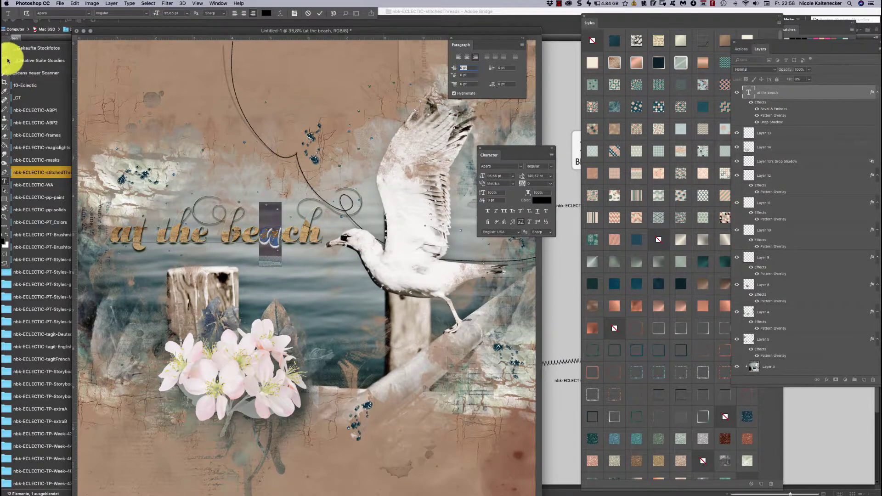
left_click(7, 180)
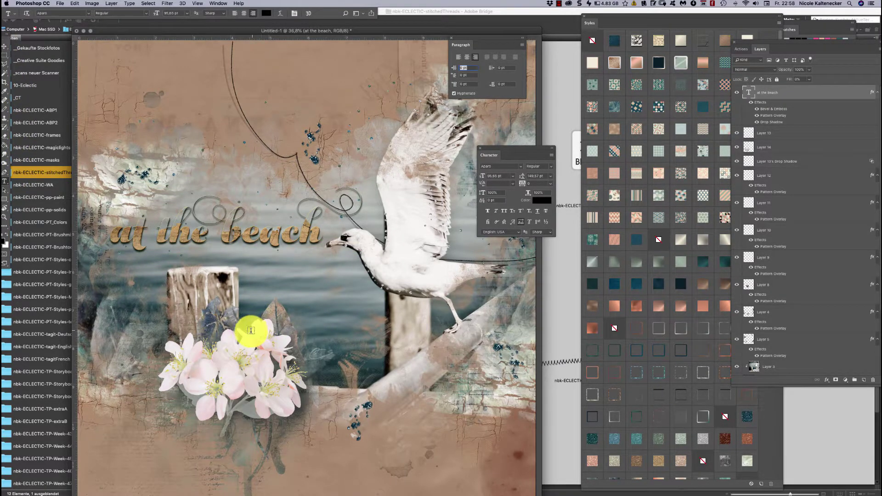
- Create a new text frame below the title, beside the gull's breast, and fill it with Lorem Ipsum placeholder text
left_click_drag(251, 331, 363, 265)
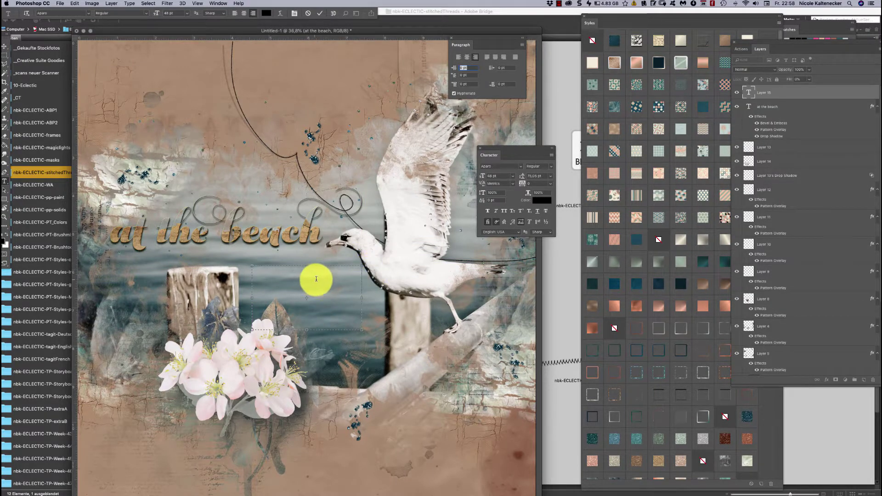
left_click(162, 3)
mouse_move(148, 2)
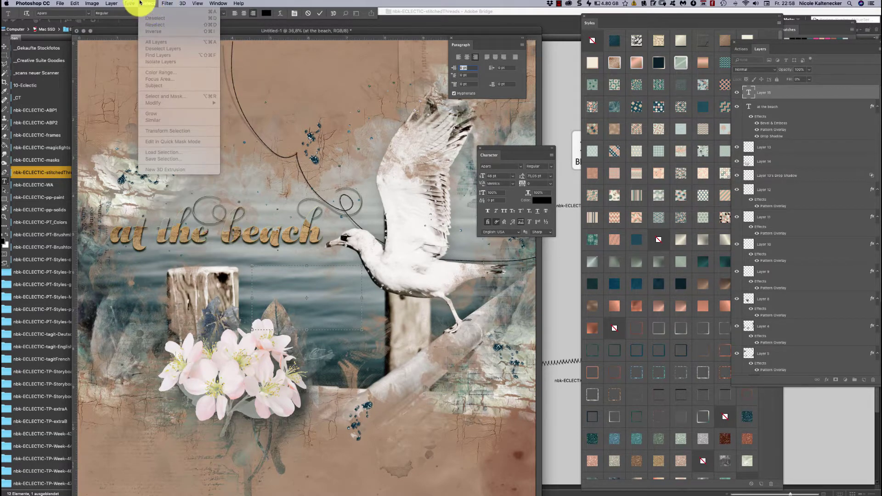
left_click(216, 236)
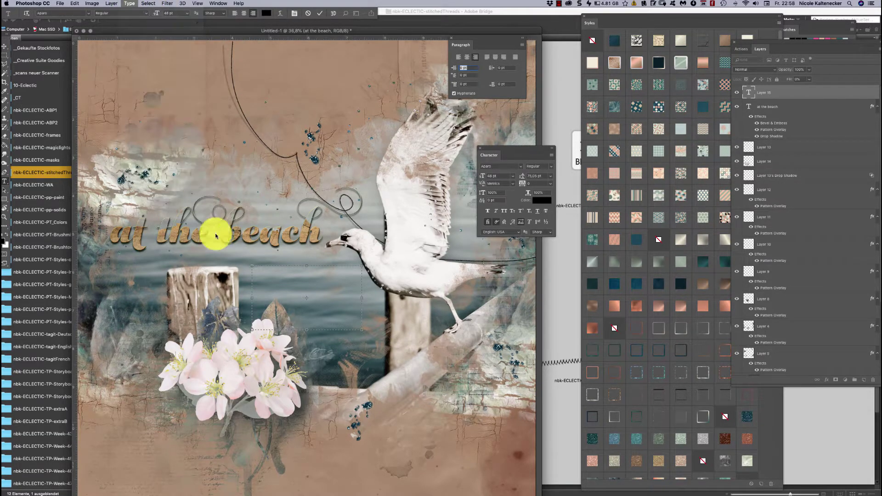
left_click(333, 290)
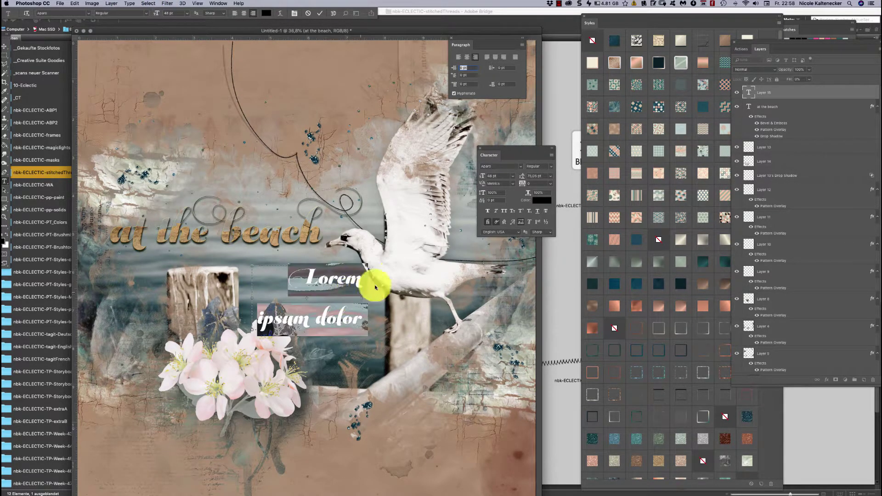
- Format the placeholder text in Special Elite at 15 pt with 16 pt leading
left_click(521, 167)
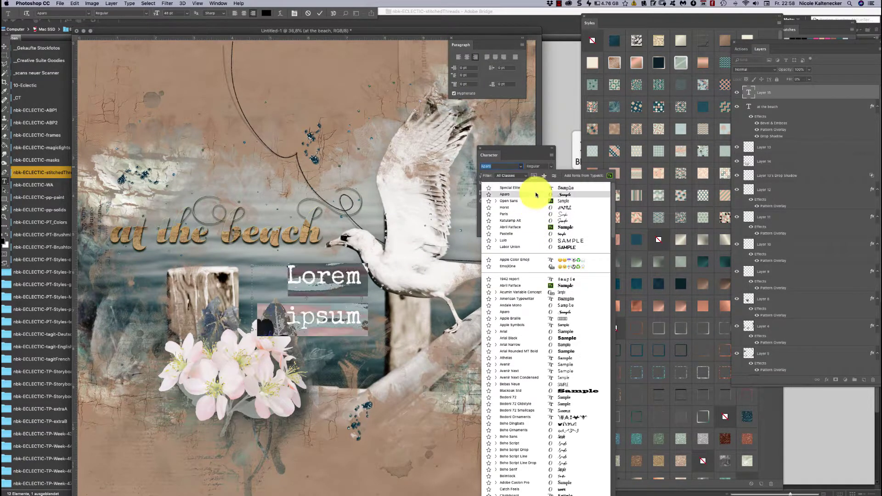
left_click(515, 187)
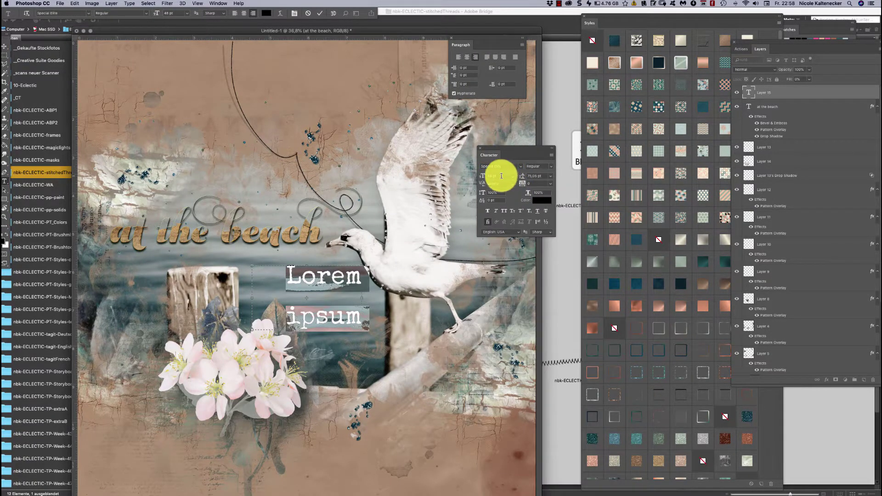
left_click(500, 176)
type("18")
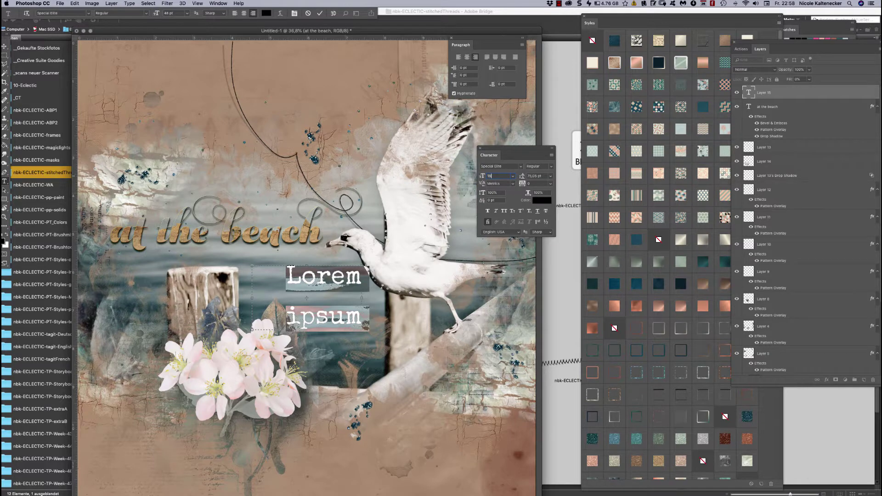
key("Tab")
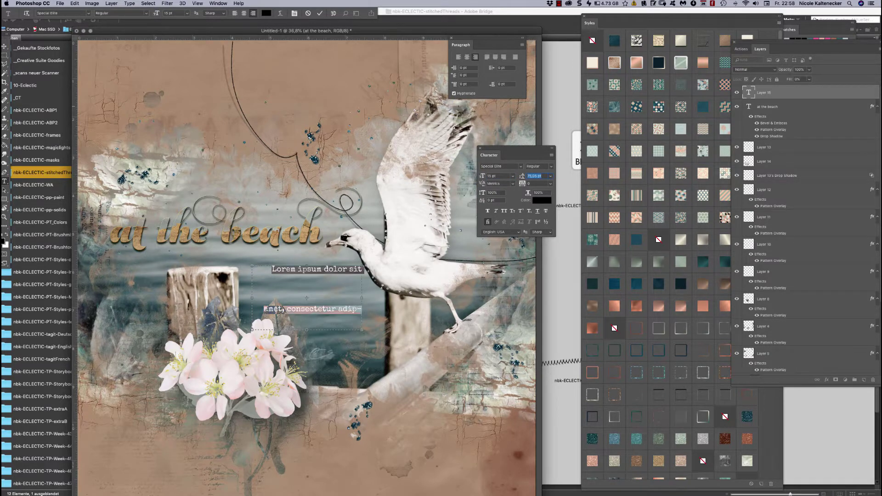
type("16")
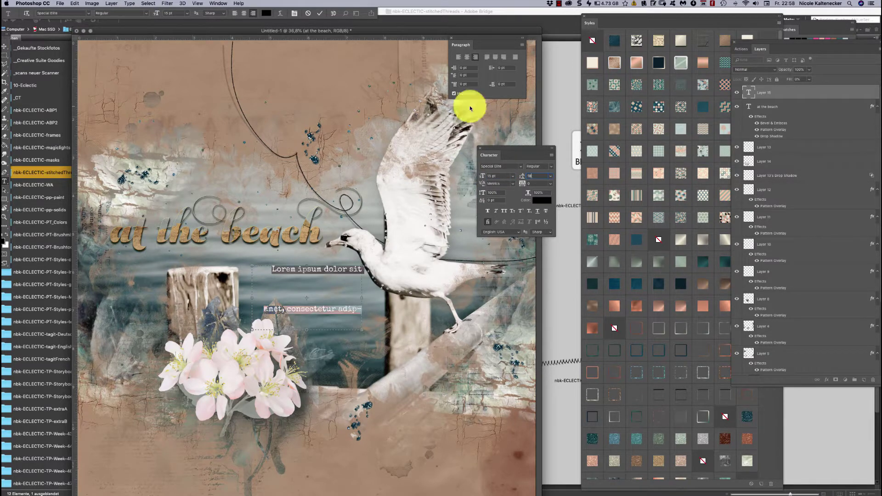
key("Return")
- Color the entire Lorem Ipsum paragraph white and shift the text block slightly up and to the left below the title
left_click(344, 299)
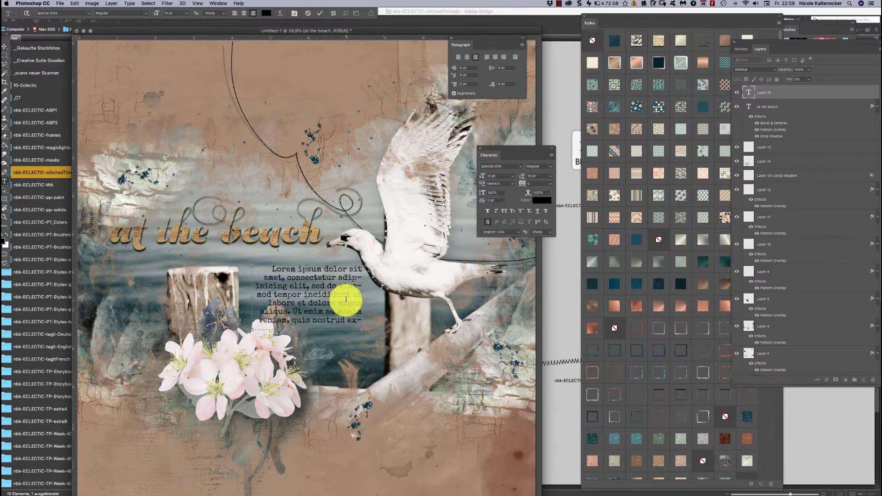
left_click_drag(272, 271, 380, 325)
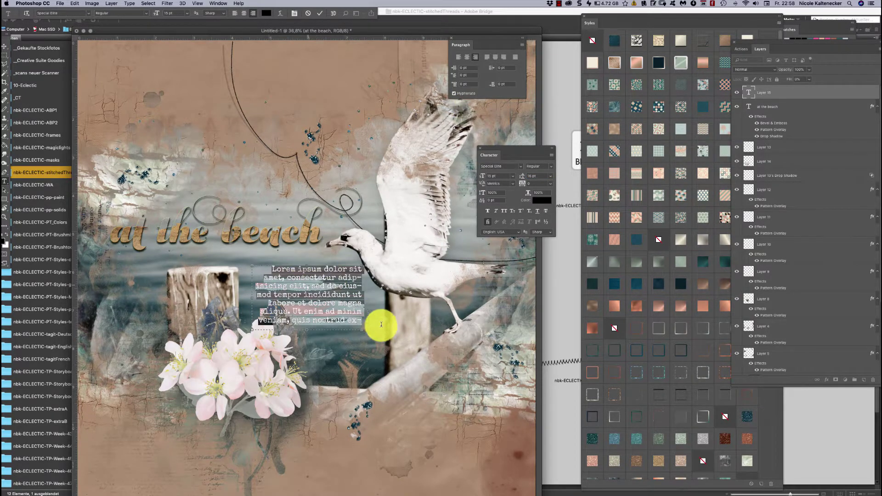
left_click(541, 200)
left_click_drag(473, 349, 458, 335)
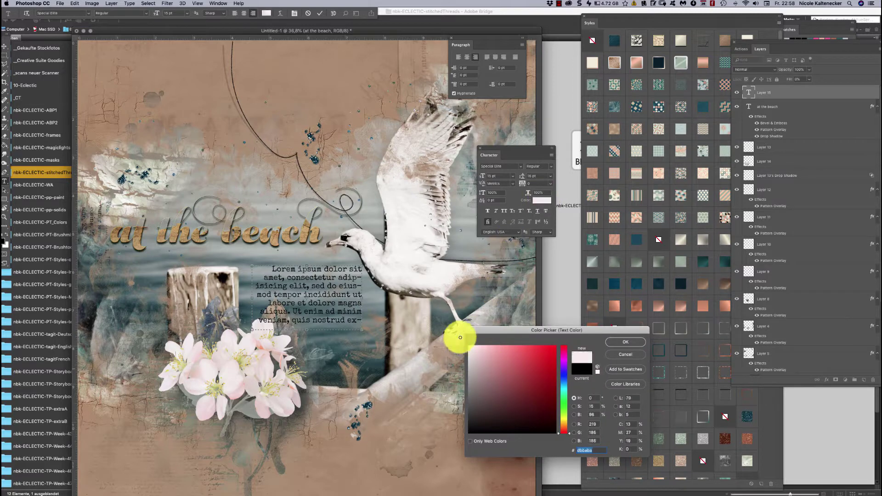
left_click(618, 341)
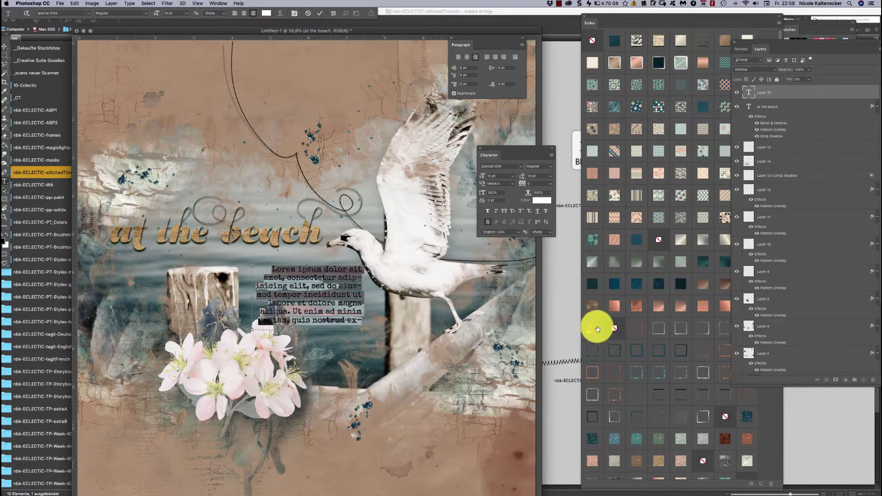
left_click(5, 46)
left_click_drag(347, 295, 331, 291)
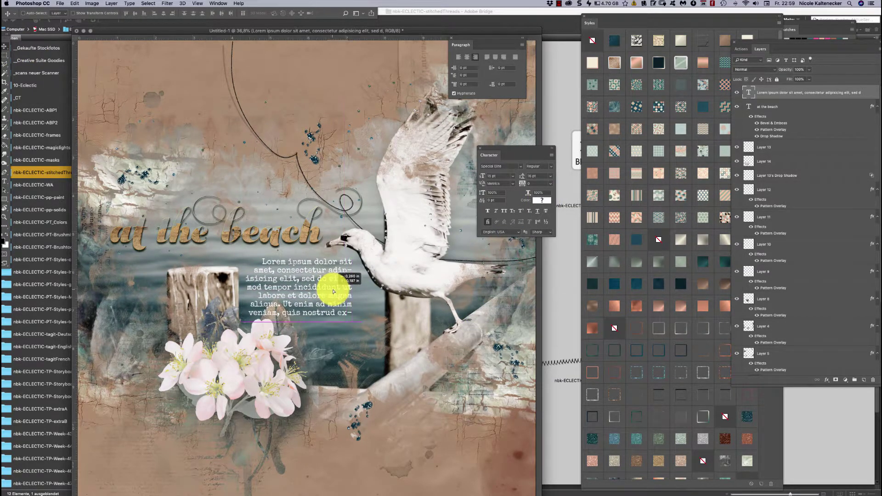
- Set the Lorem Ipsum paragraph's font size to 11 pt and color all of its text white, including the last lines
double_click(748, 93)
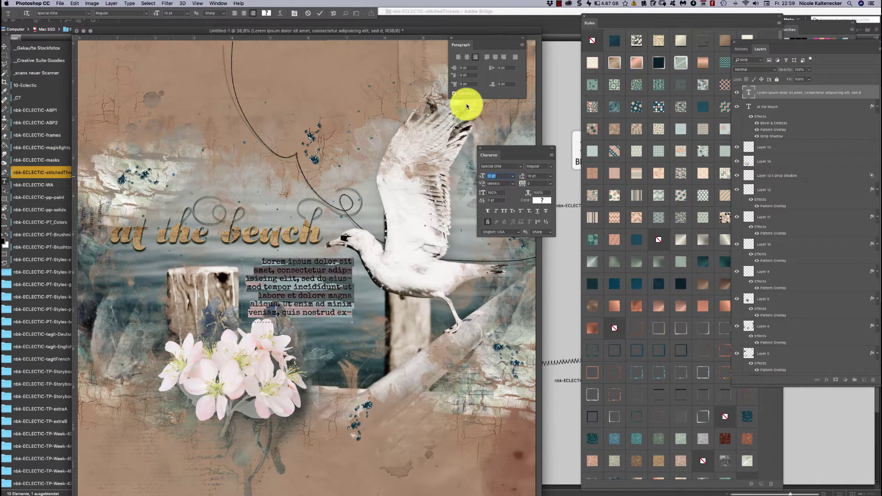
type("11")
key("Tab")
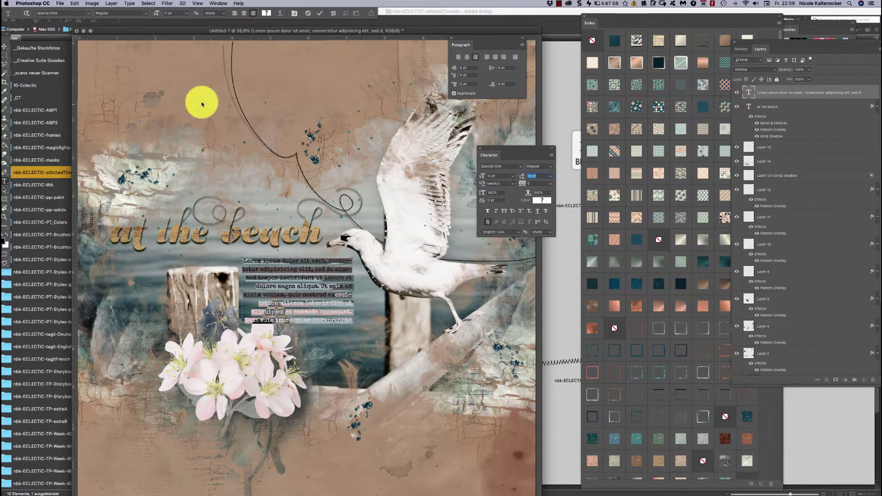
left_click(5, 47)
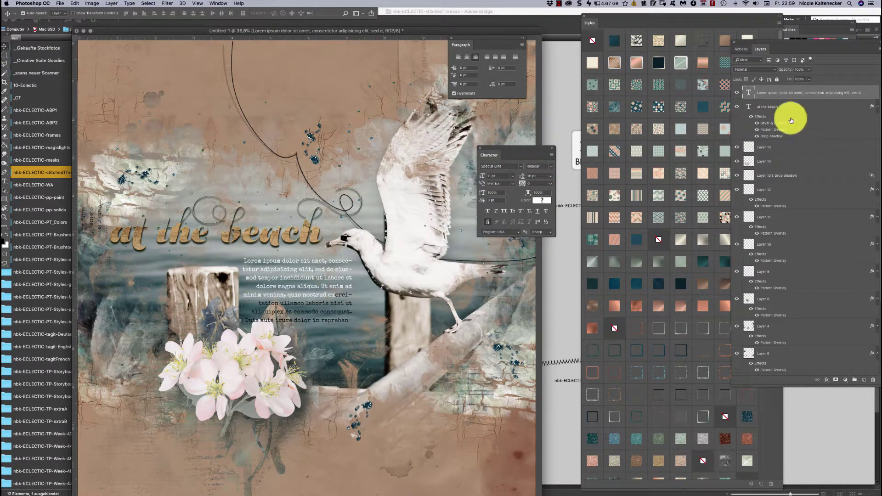
double_click(749, 92)
left_click(542, 200)
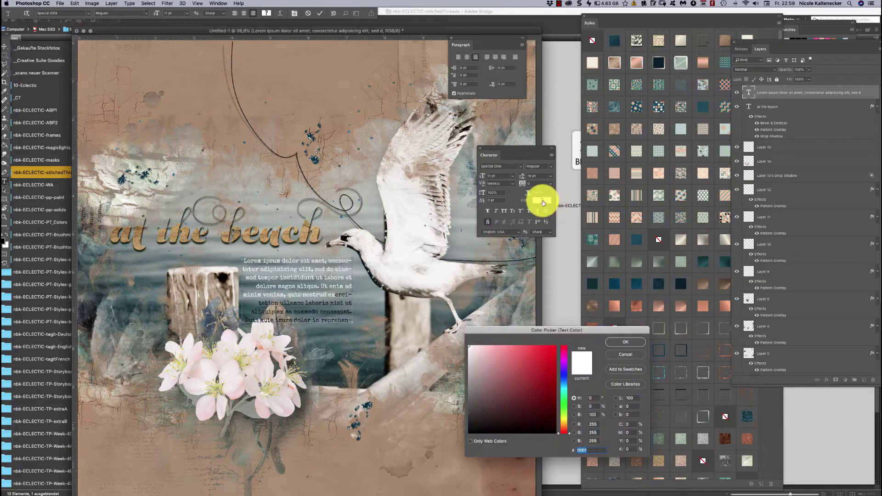
left_click(629, 343)
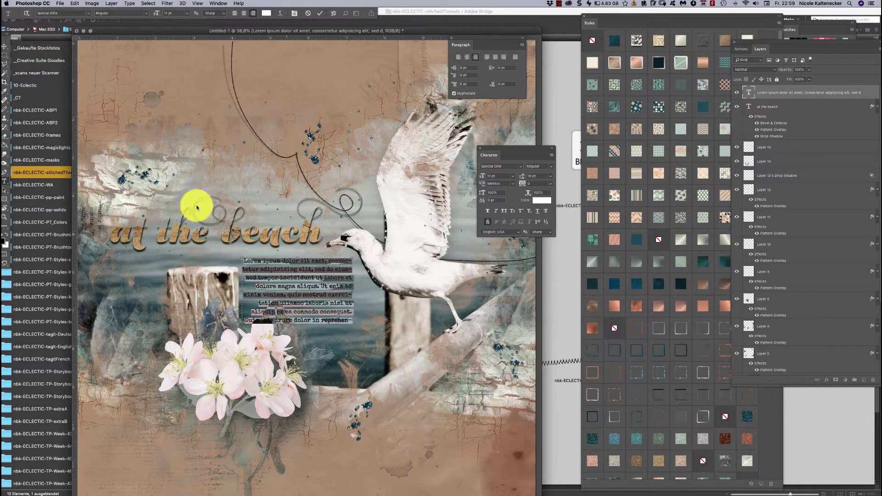
left_click(6, 47)
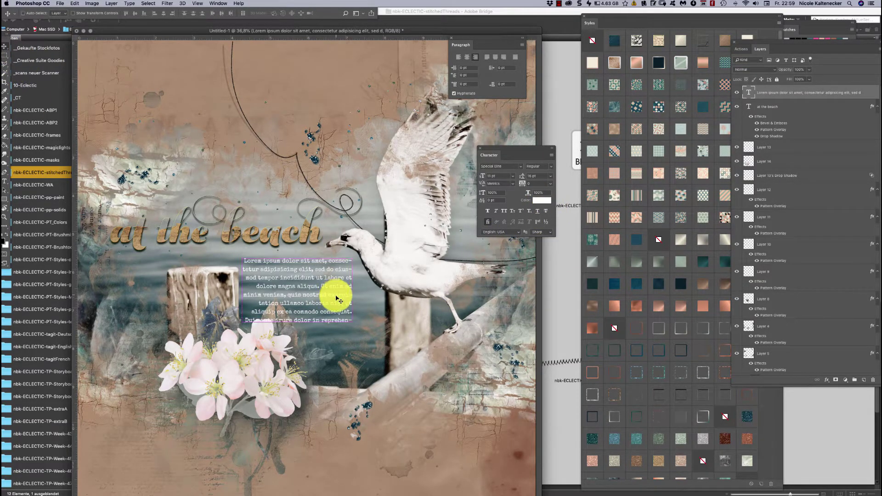
- Reposition the text block below the title and move the blue flower accent left onto the wooden post
left_click_drag(337, 296, 330, 314)
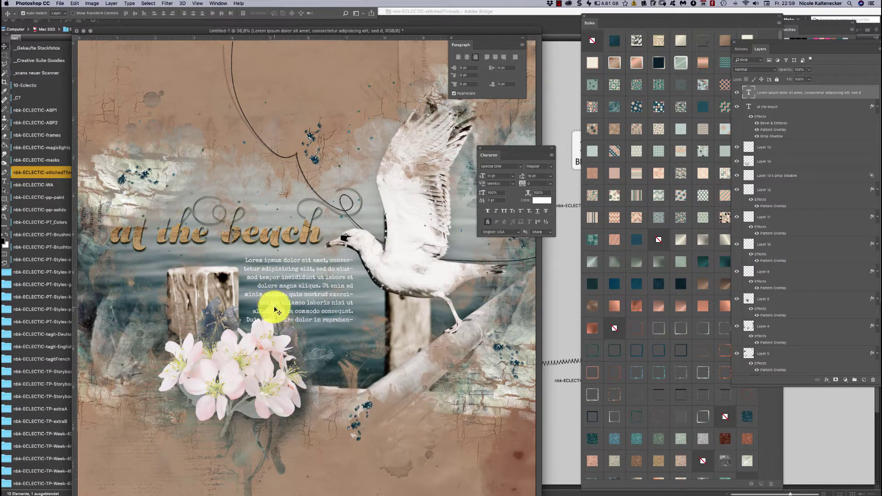
left_click_drag(273, 309, 236, 309)
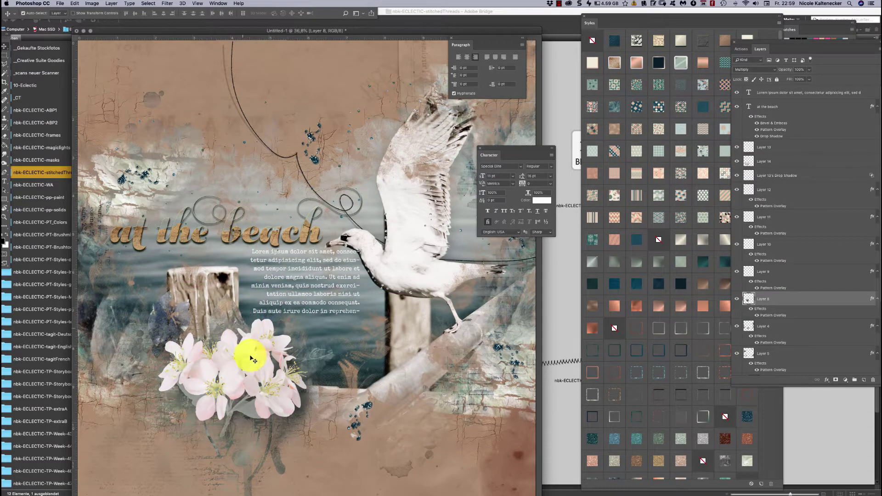
- Shift the pink blossom cluster slightly down and left, and lower the text block to sit between the title and the blossoms
left_click(274, 409)
mouse_move(274, 409)
left_mouse_down()
mouse_move(262, 414)
mouse_move(269, 409)
left_mouse_up()
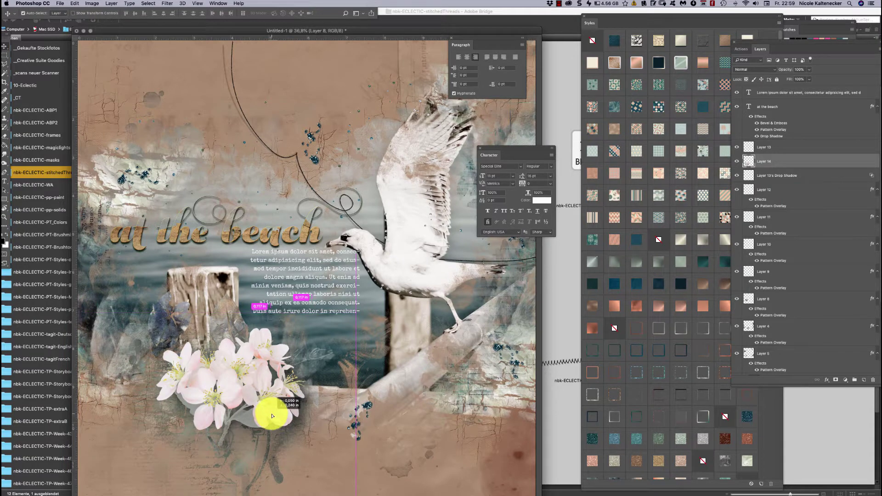
mouse_move(348, 306)
left_mouse_down()
mouse_move(339, 311)
mouse_move(340, 299)
left_mouse_up()
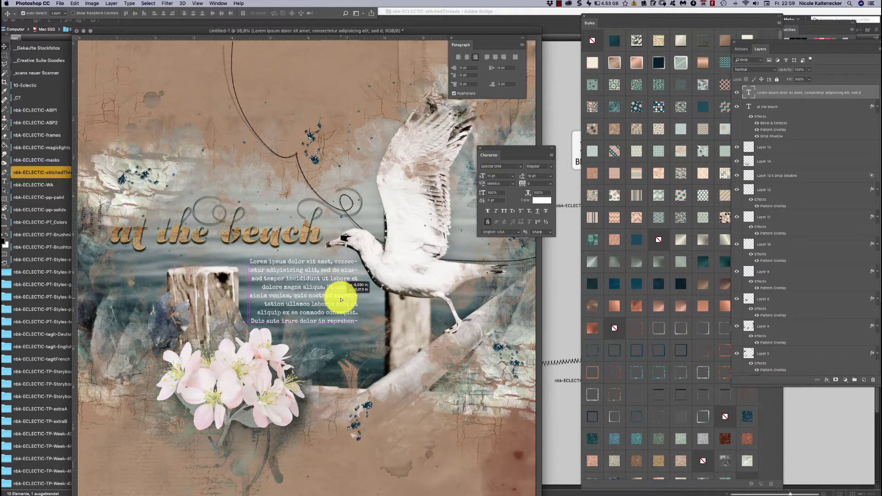
- Set the Lorem Ipsum text to a font size of 8 pt with 12 pt leading
key("super")
key("super+minus")
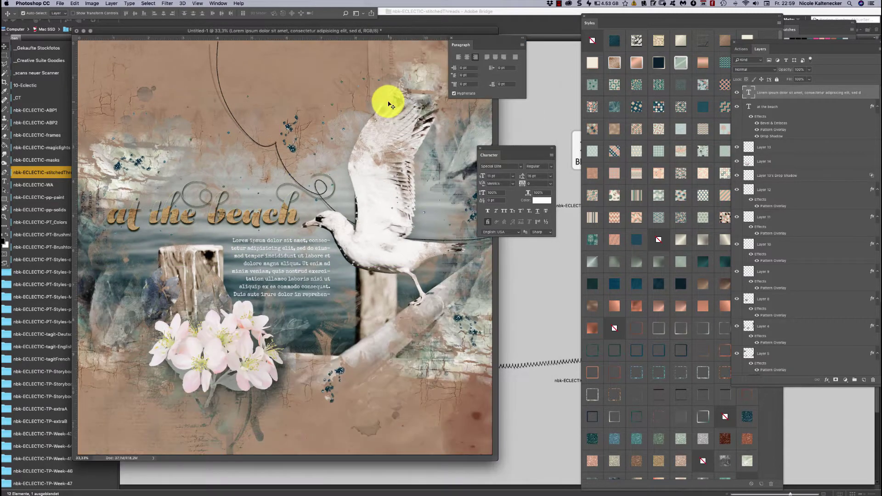
left_click(502, 175)
type("8")
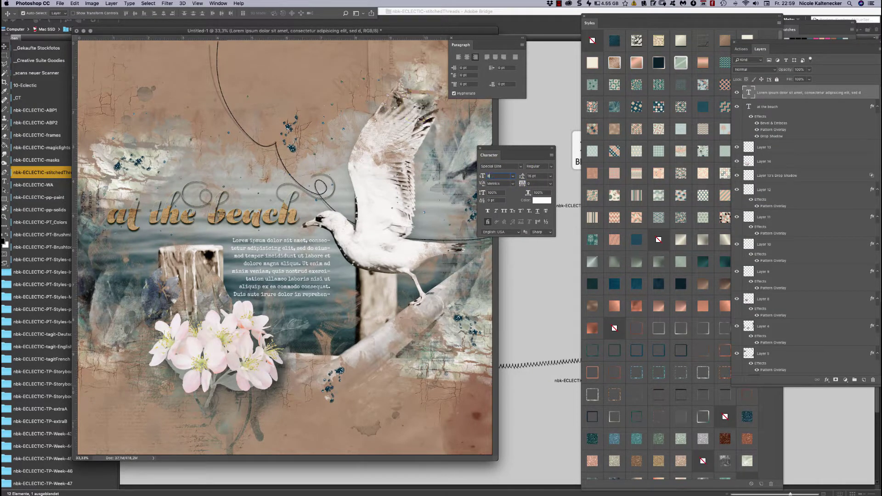
key("Tab")
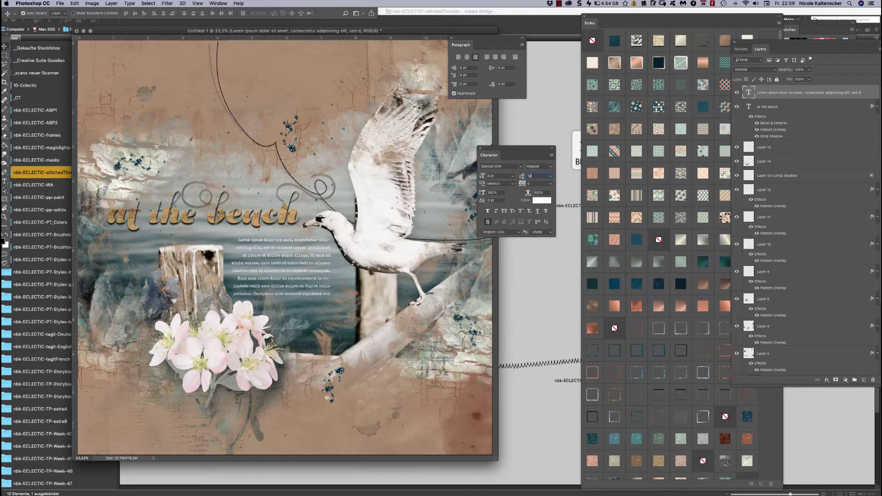
type("12")
key("Return")
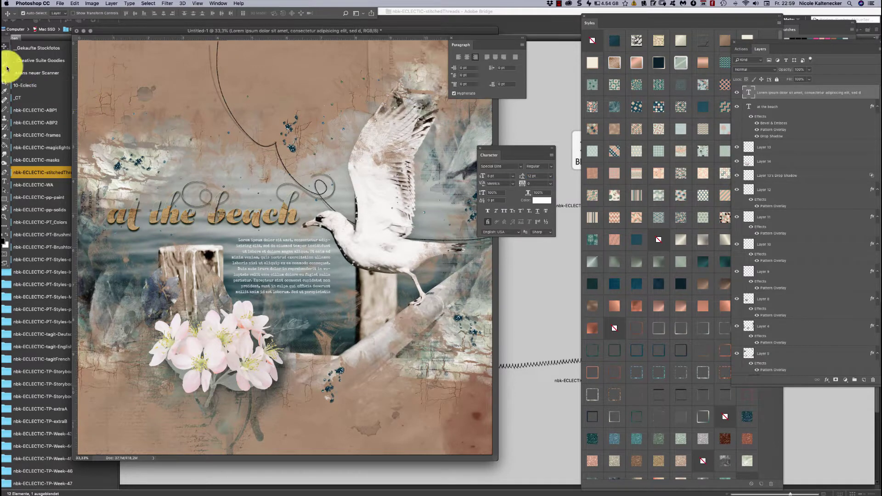
- Nudge the text block slightly left and up, and enlarge the document window to show the whole layout with a margin
key("Left")
key("Left")
key("Up")
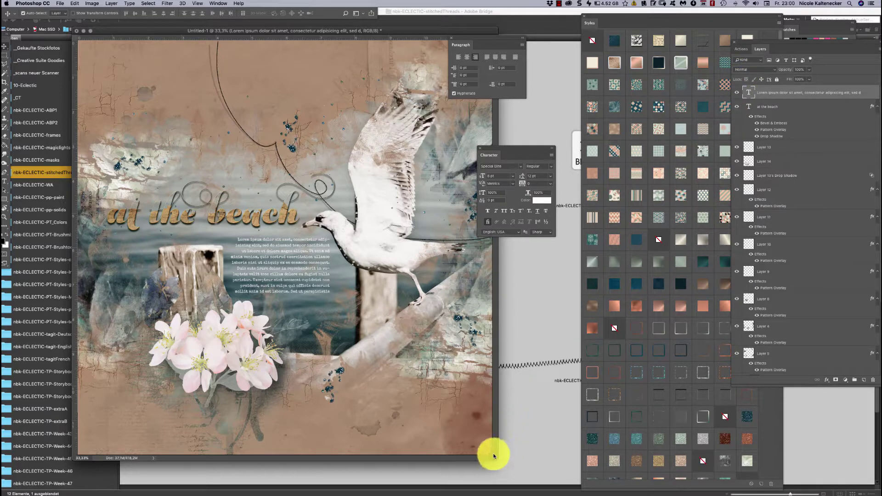
left_click_drag(500, 458, 534, 469)
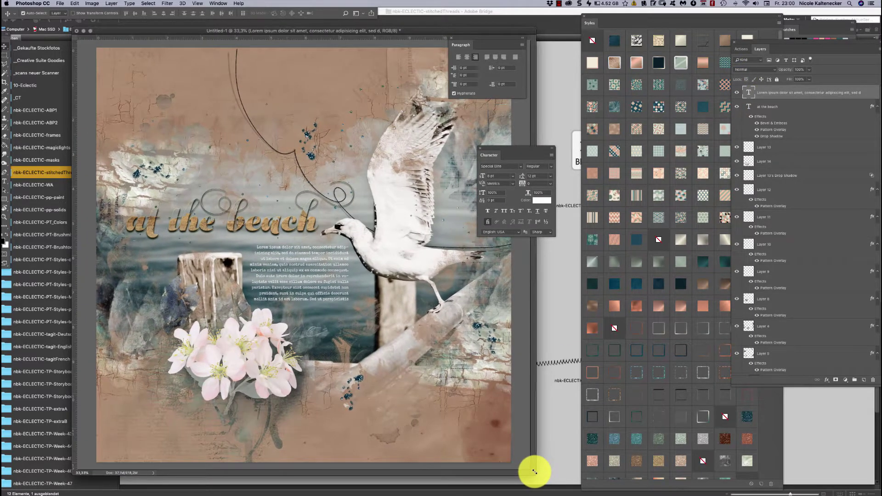